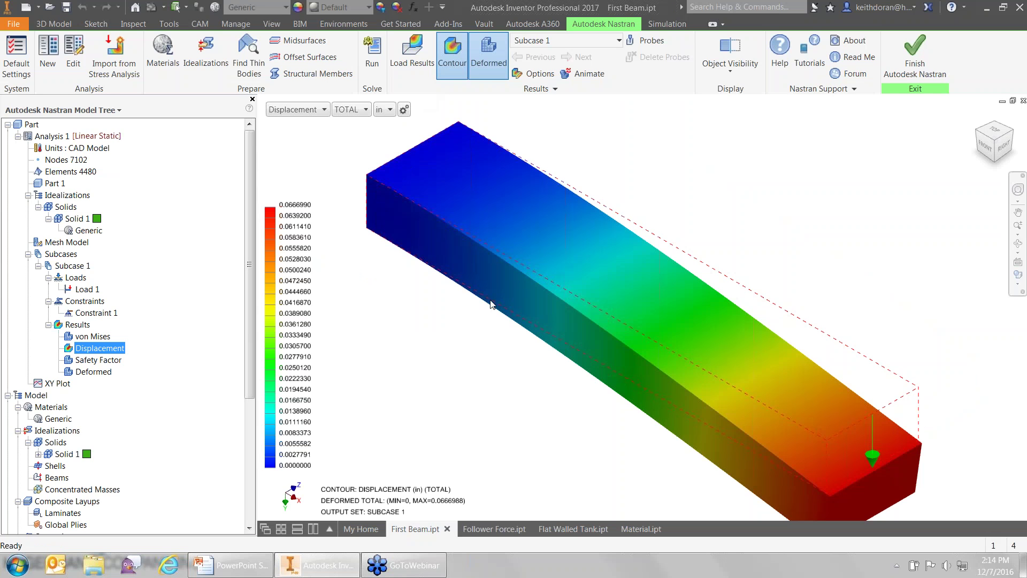
Switch to the Follower Force.ipt part and enter the Autodesk Nastran environment
click(497, 529)
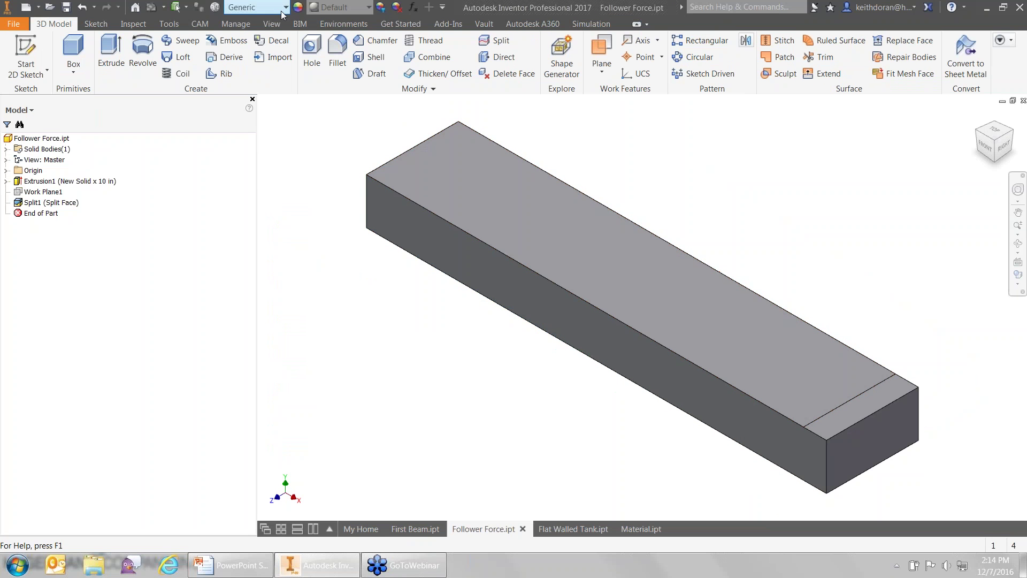
click(343, 24)
click(269, 59)
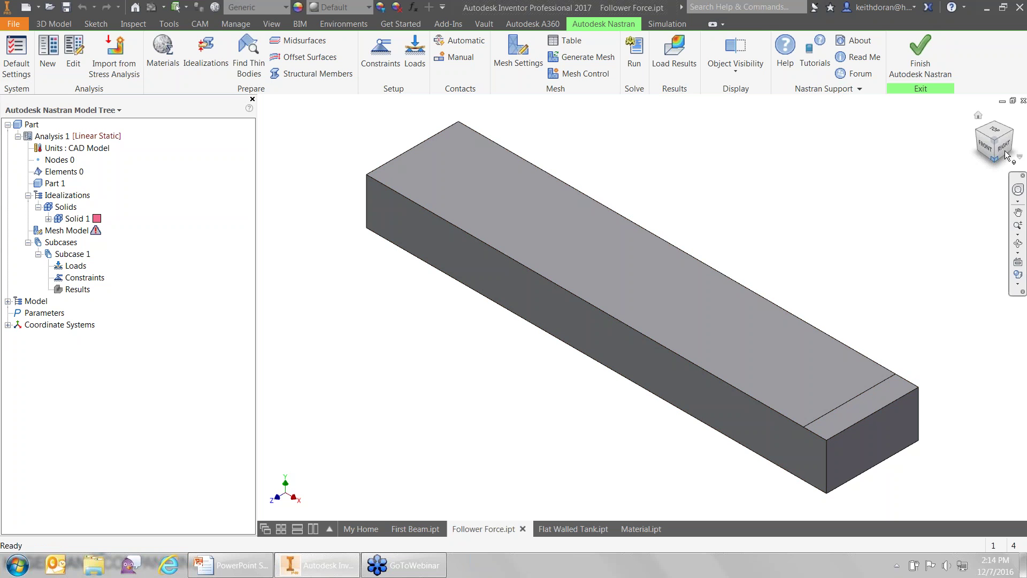
Leave the Nastran environment and examine the narrow split face on top of the beam's end
click(912, 56)
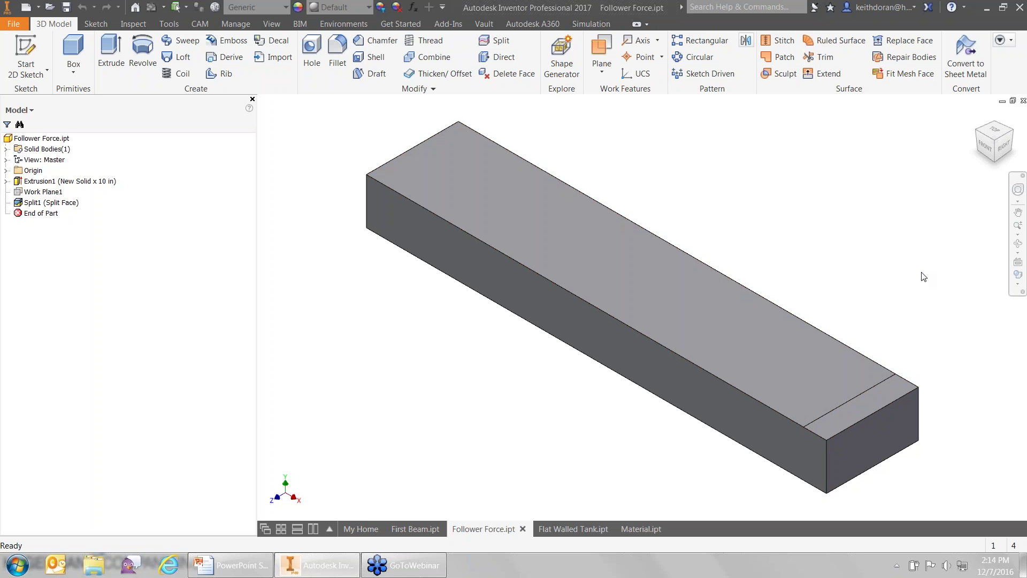
click(874, 405)
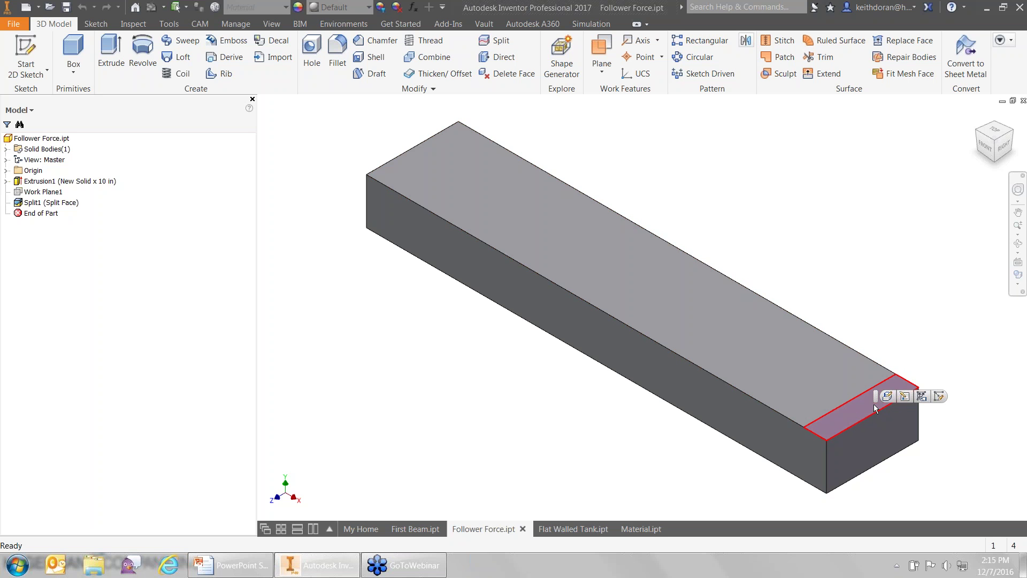
mouse_move(876, 408)
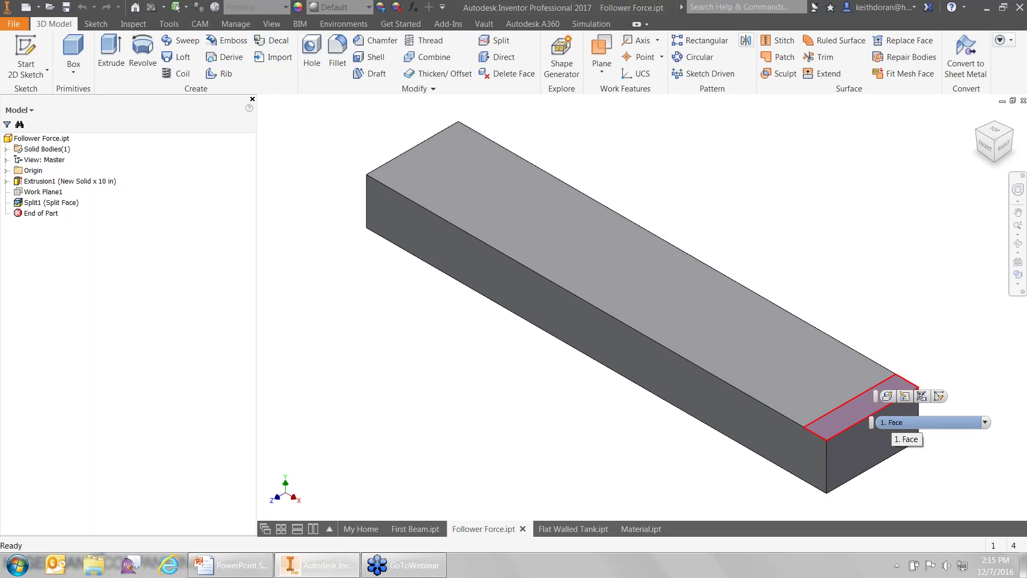
click(840, 256)
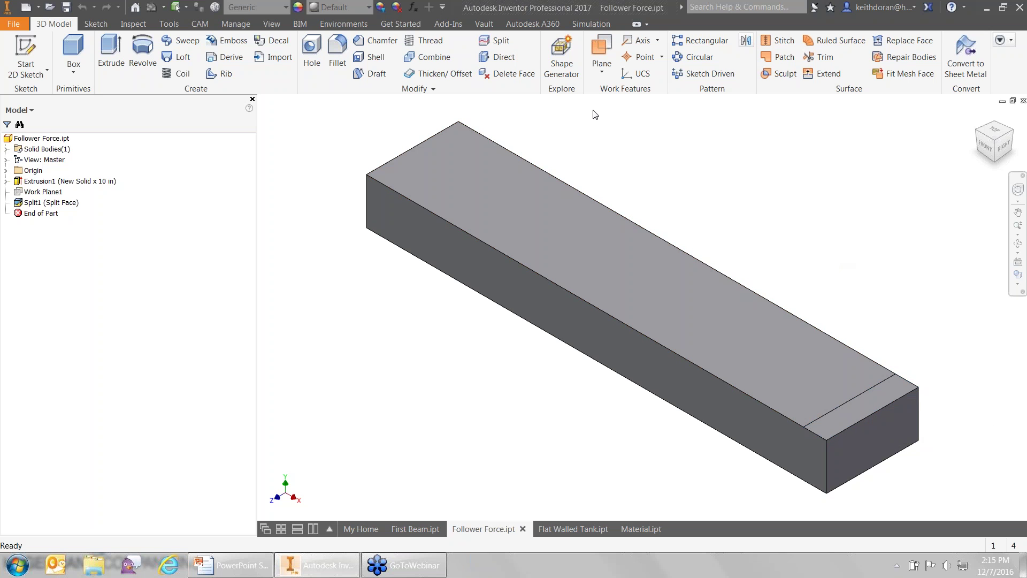
Re-enter the Nastran environment and change the type of Analysis 1 to Nonlinear Static, reviewing its contact and large displacement options
click(343, 23)
click(265, 56)
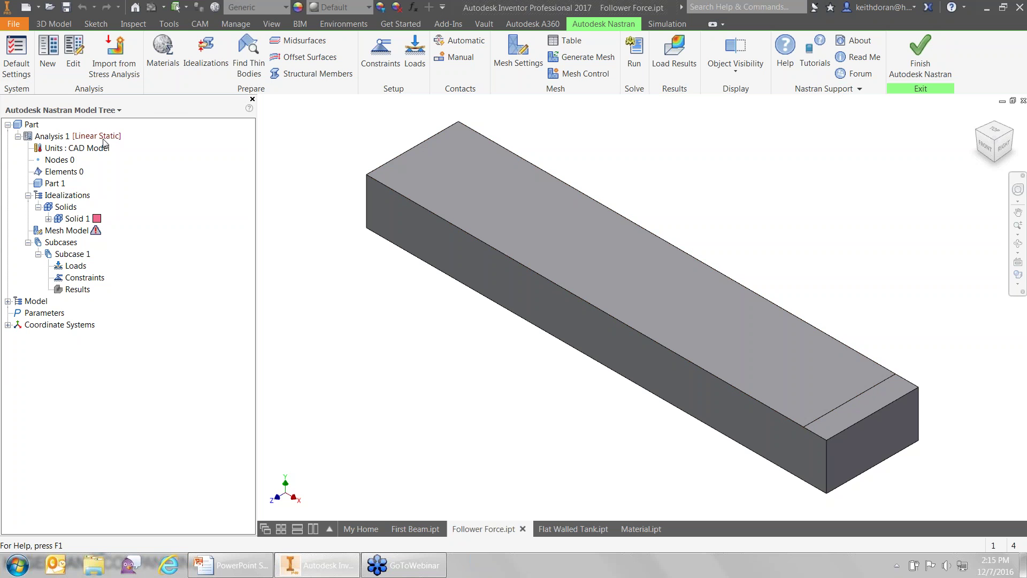
right_click(48, 137)
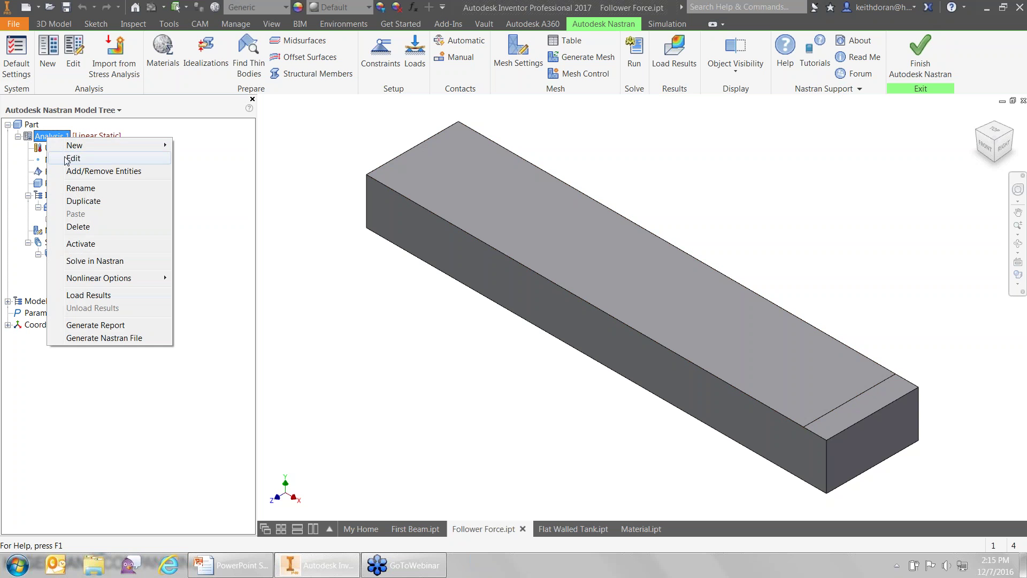
click(72, 158)
click(368, 211)
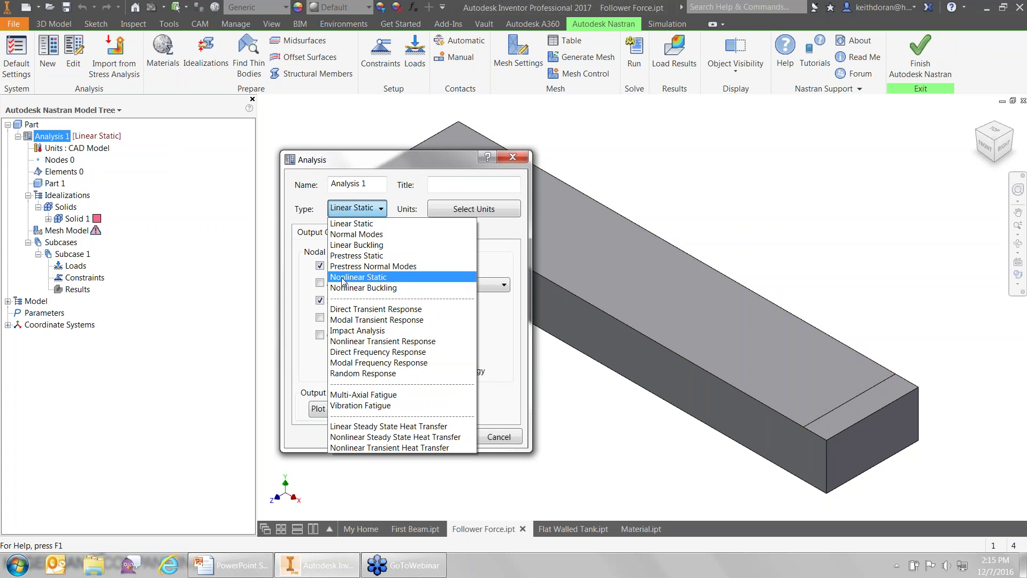
click(382, 279)
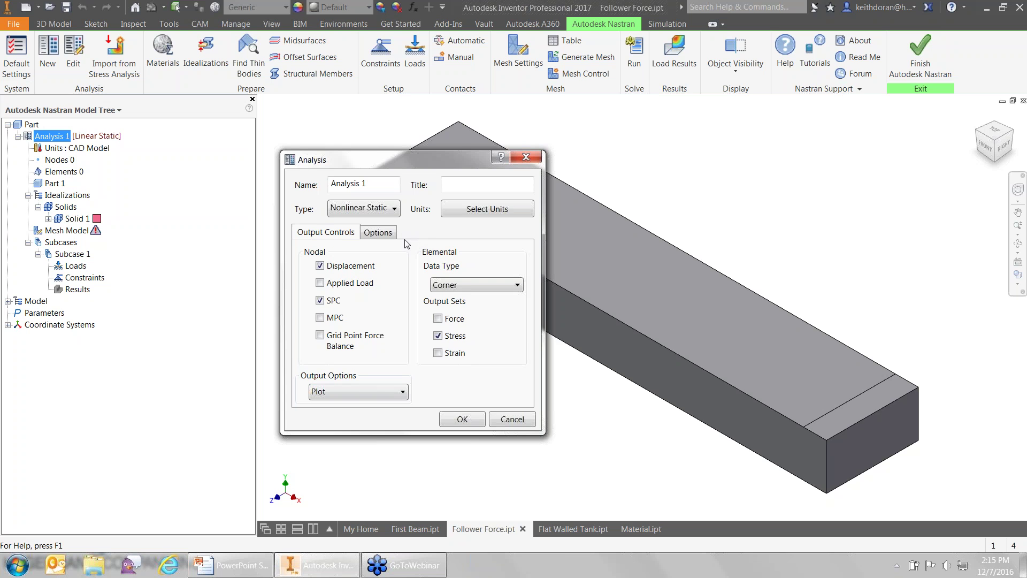
click(384, 236)
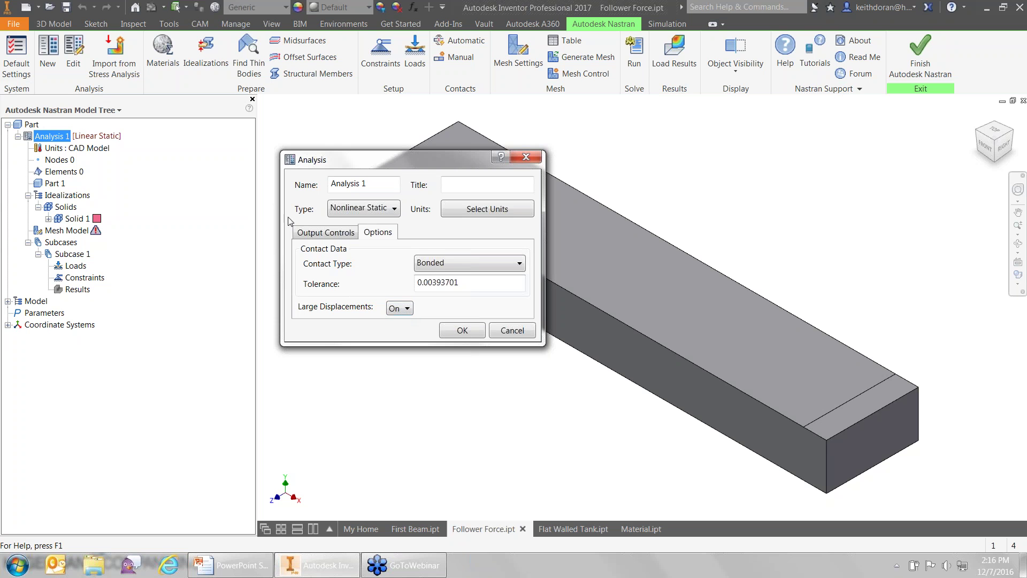
click(460, 329)
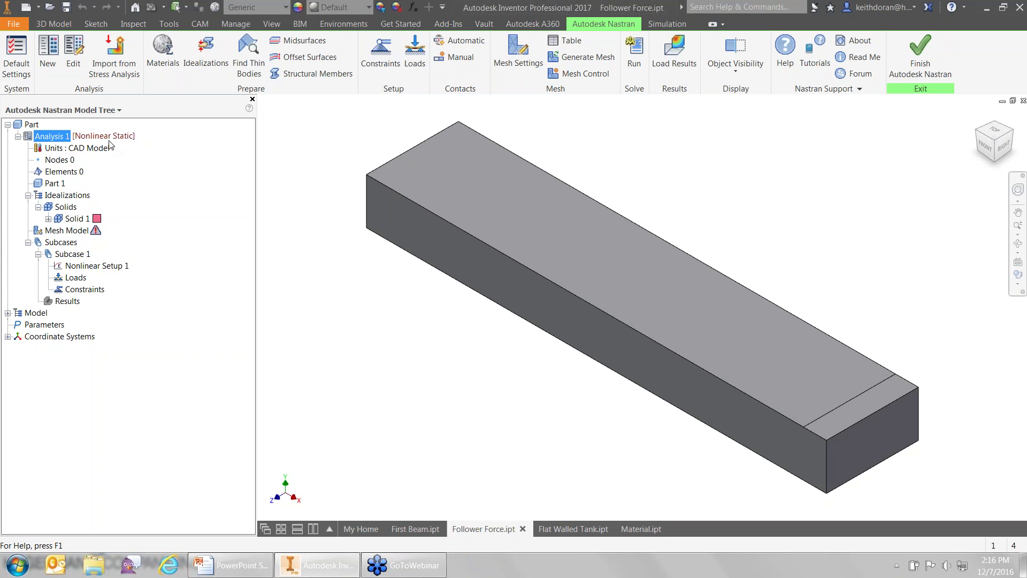
Turn on Intermediate Output in Nonlinear Setup 1 under Subcase 1
right_click(109, 270)
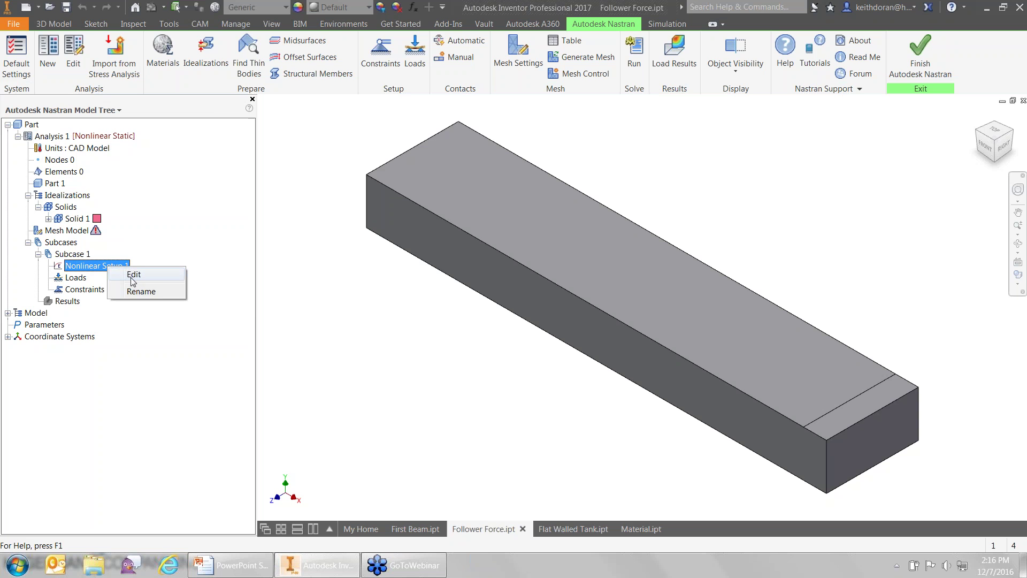
click(133, 276)
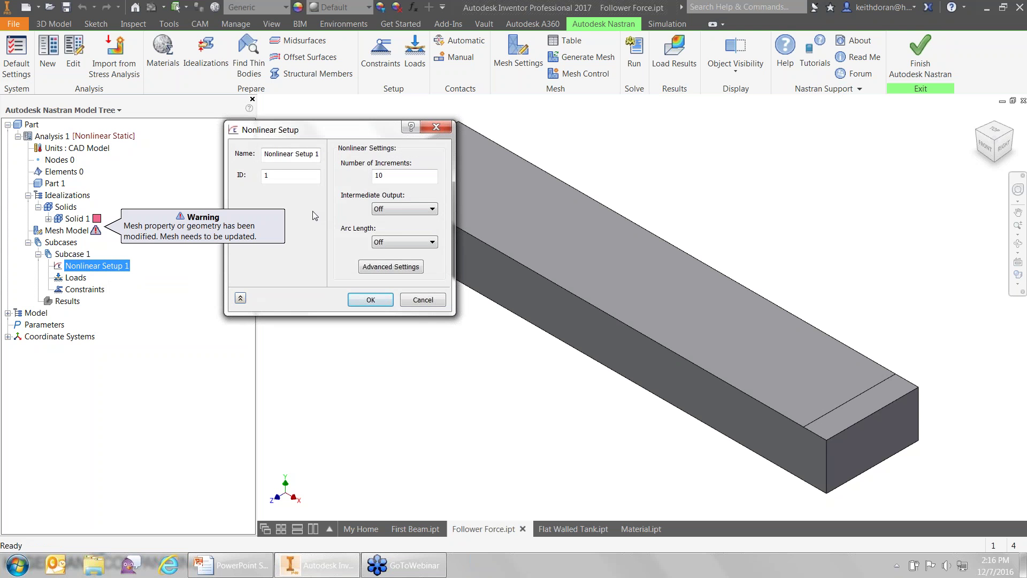
drag(349, 140, 434, 142)
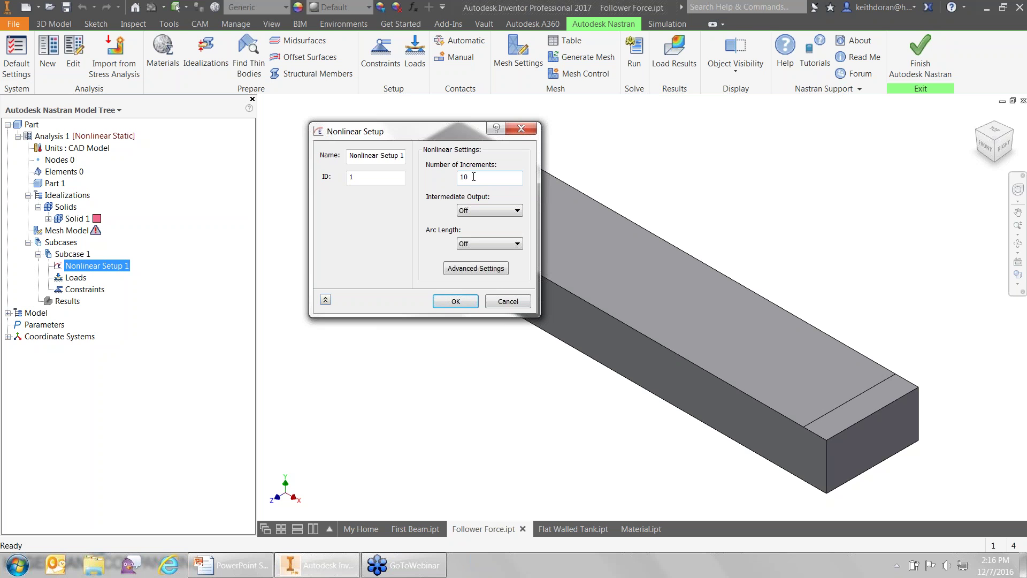
drag(473, 177, 451, 177)
click(482, 175)
click(486, 212)
click(478, 225)
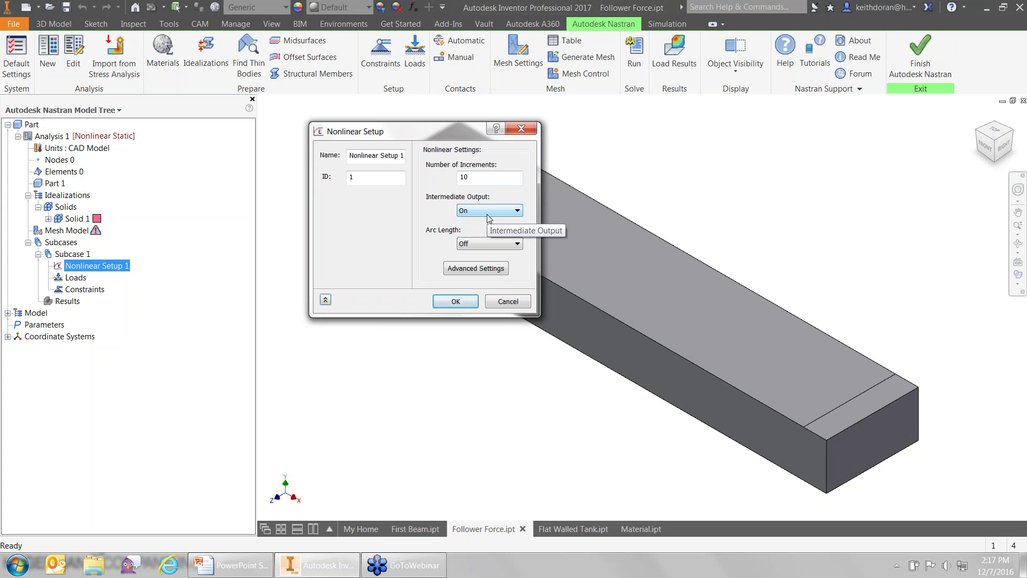
click(456, 302)
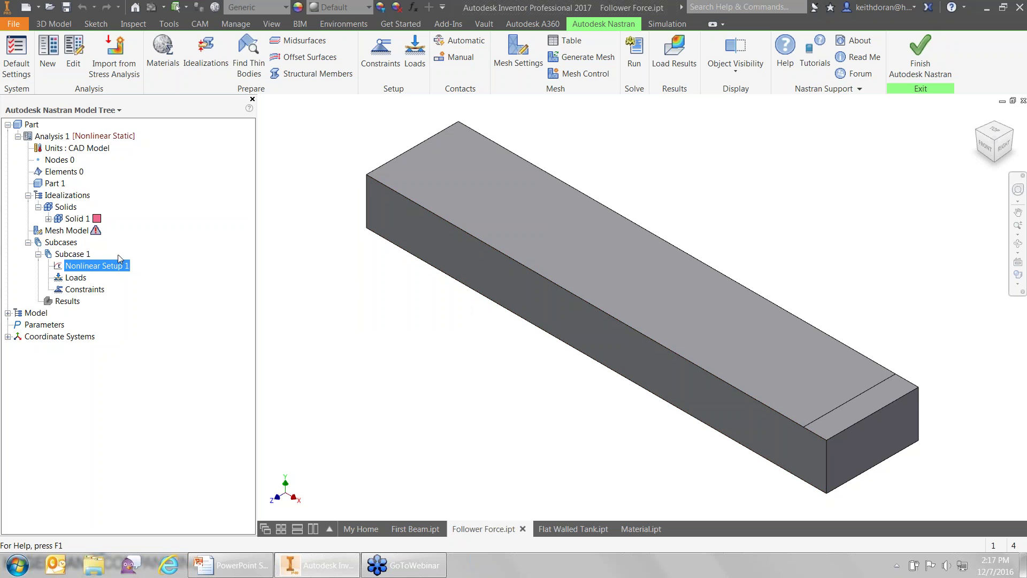
Edit the Generic material: set the elastic modulus to 30e6 psi, clear the shear modulus and set Poisson's ratio to 0.3
click(8, 313)
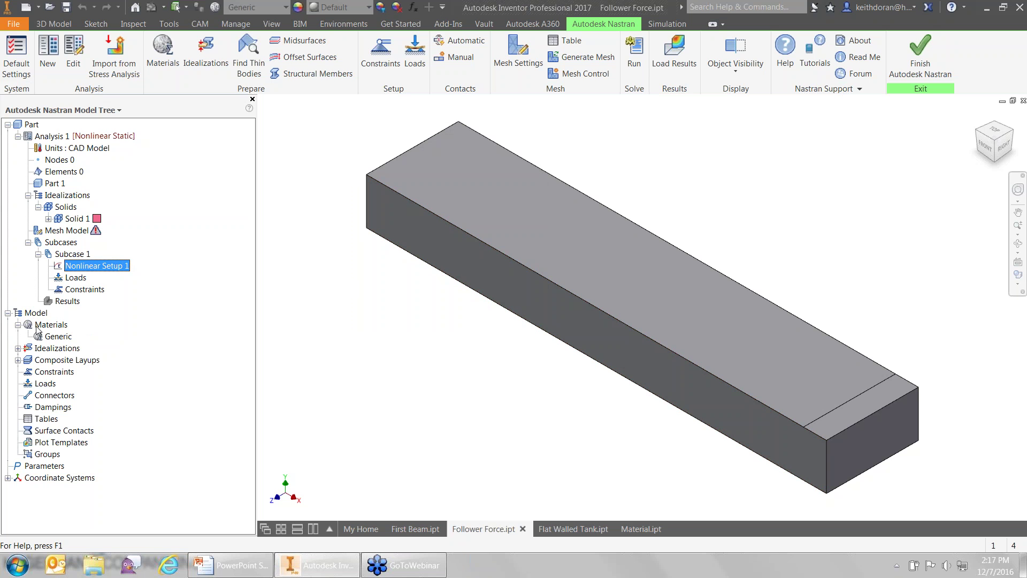
click(54, 337)
double_click(54, 337)
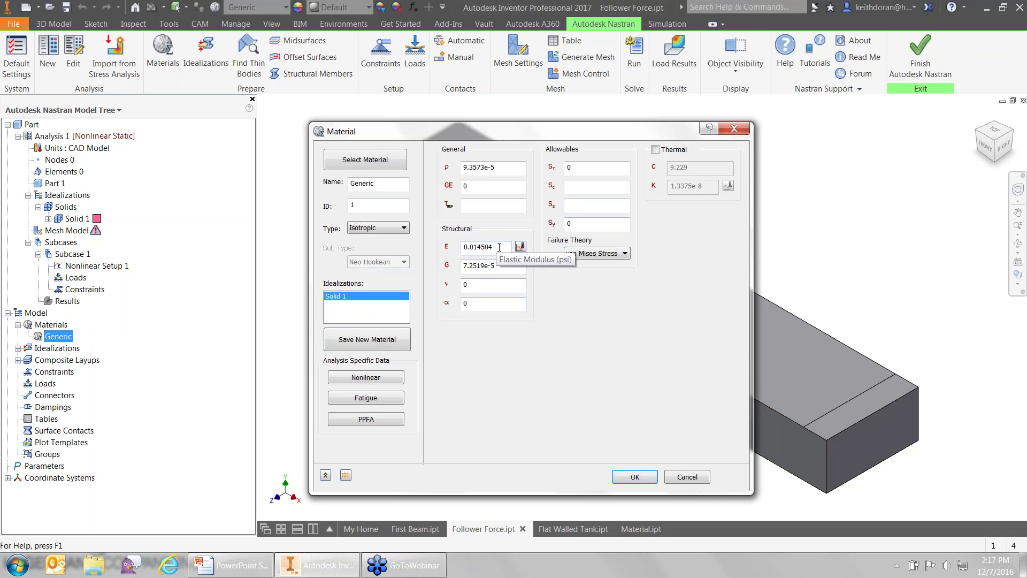
drag(497, 247, 463, 247)
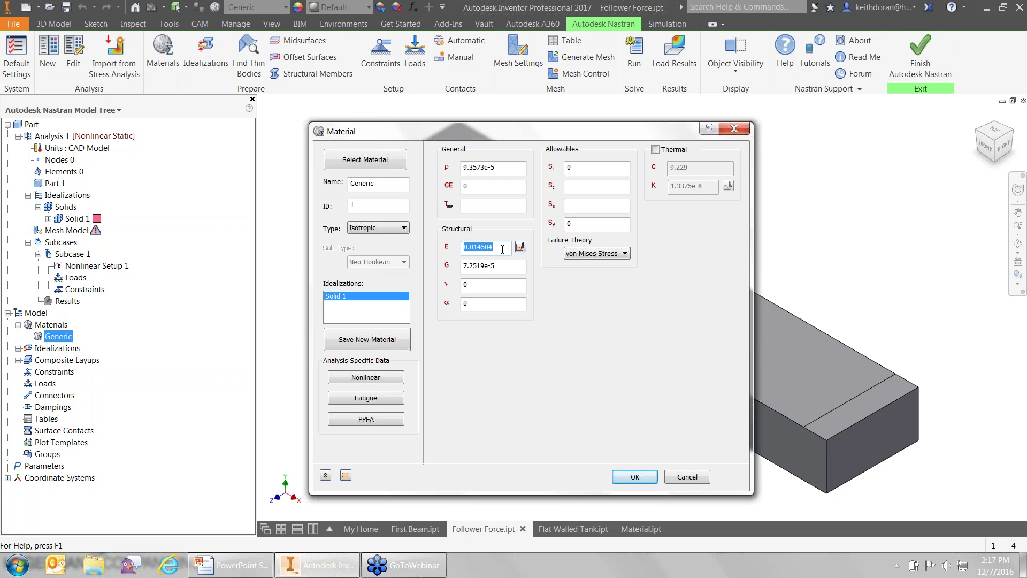
text(30e6)
key(Tab)
key(Delete)
key(Tab)
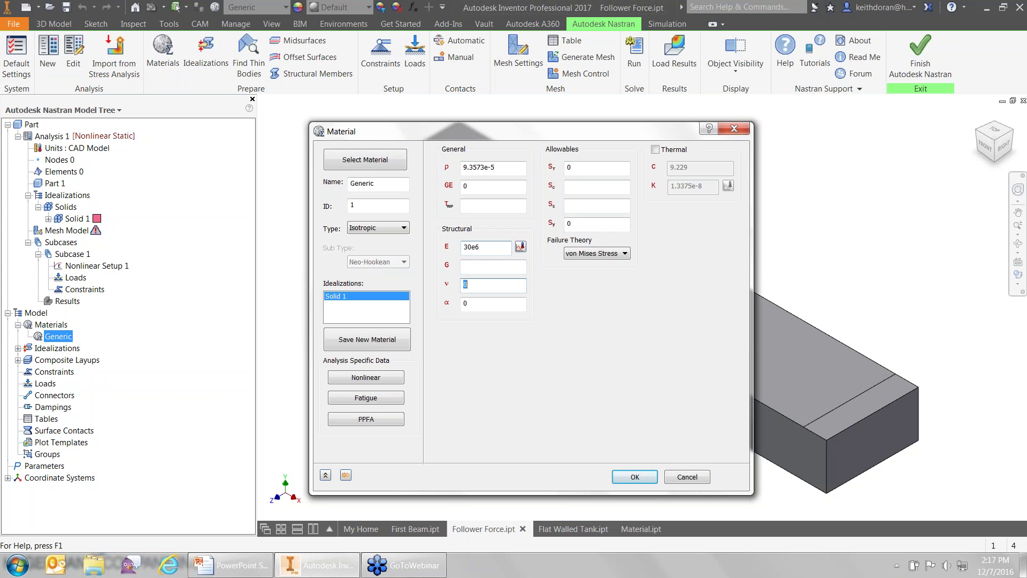
text(.3)
key(Tab)
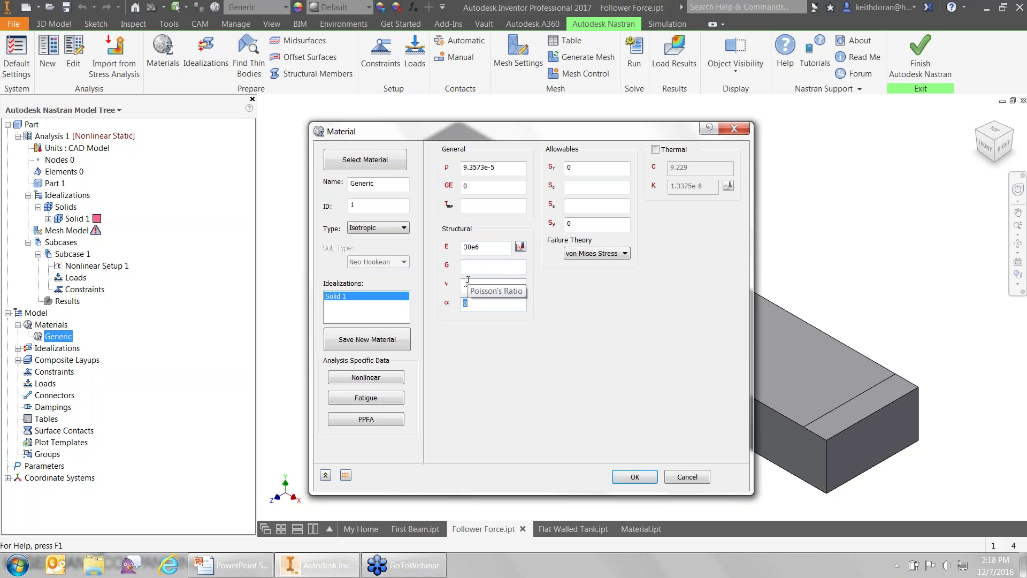
click(637, 478)
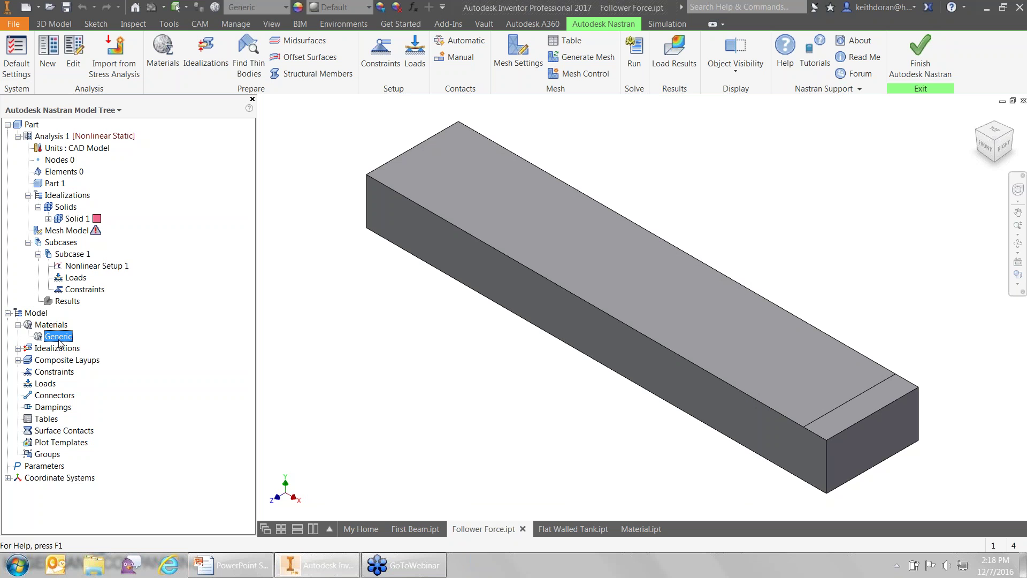
Assign the Generic material to Solid 1 and generate the beam's mesh
drag(59, 342, 47, 219)
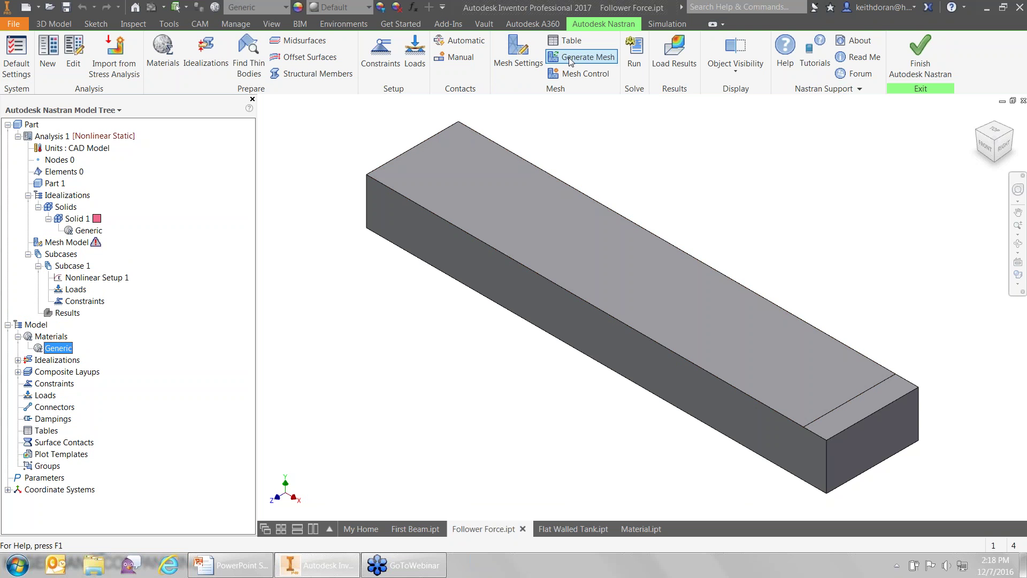
click(583, 56)
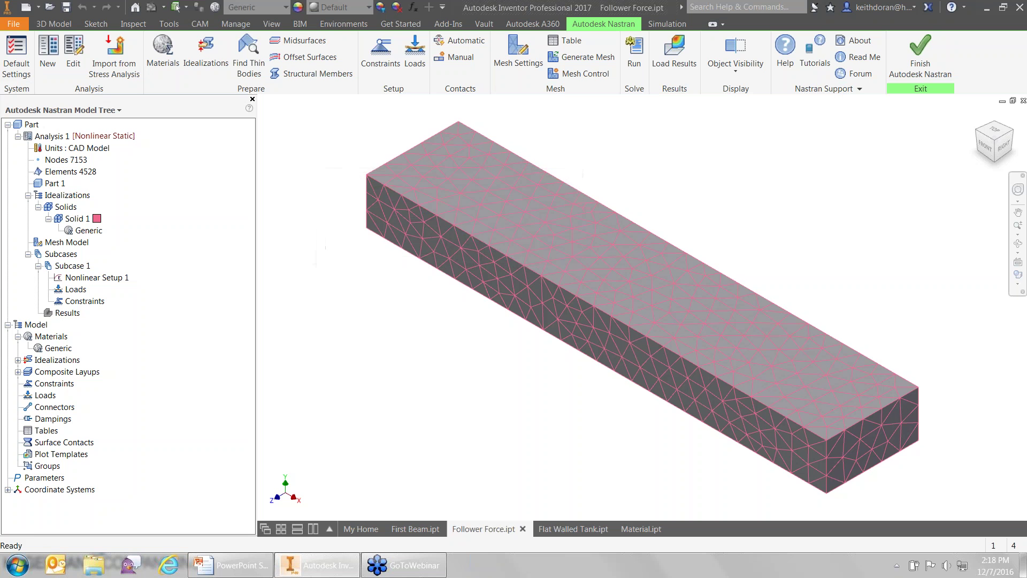
Apply a fixed constraint to the beam's end face opposite the split strip
click(381, 66)
shift+middle_drag(578, 420, 731, 385)
click(591, 426)
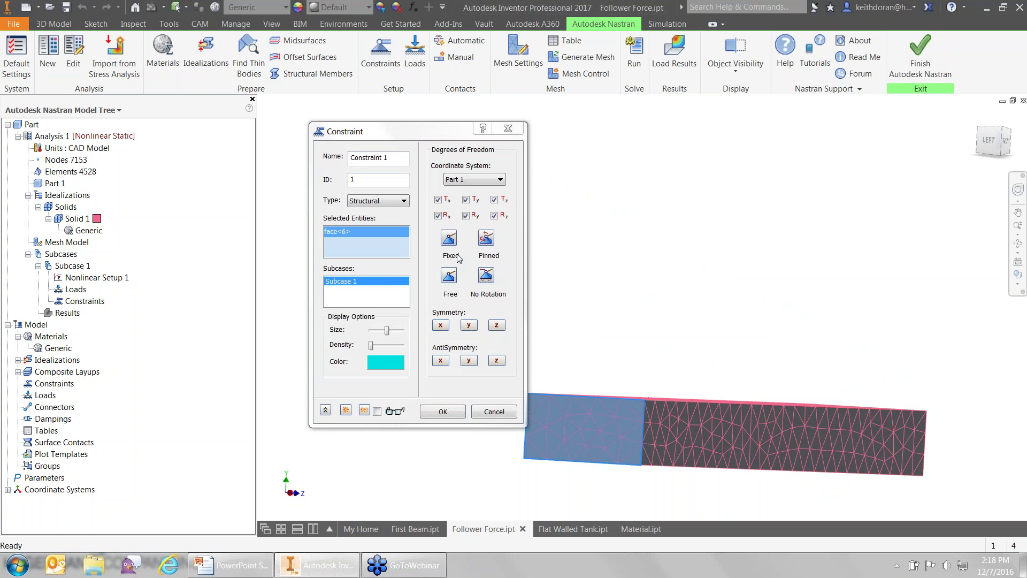
click(449, 238)
key(Return)
shift+middle_drag(726, 282, 685, 353)
click(686, 353)
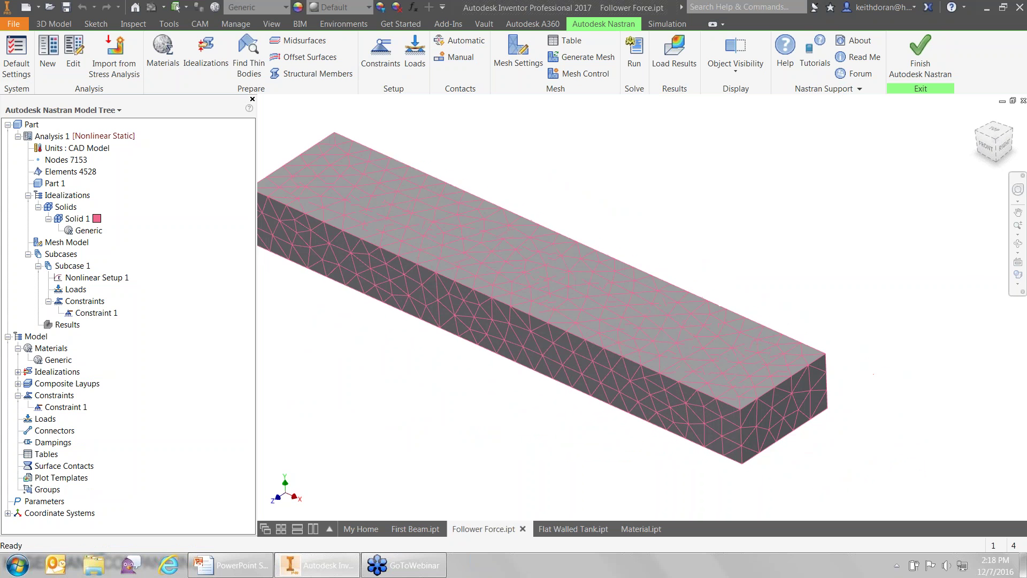
Apply a force load of -1000 lbf, directed Normal To Surface, on the narrow split face at the beam's free end
click(415, 53)
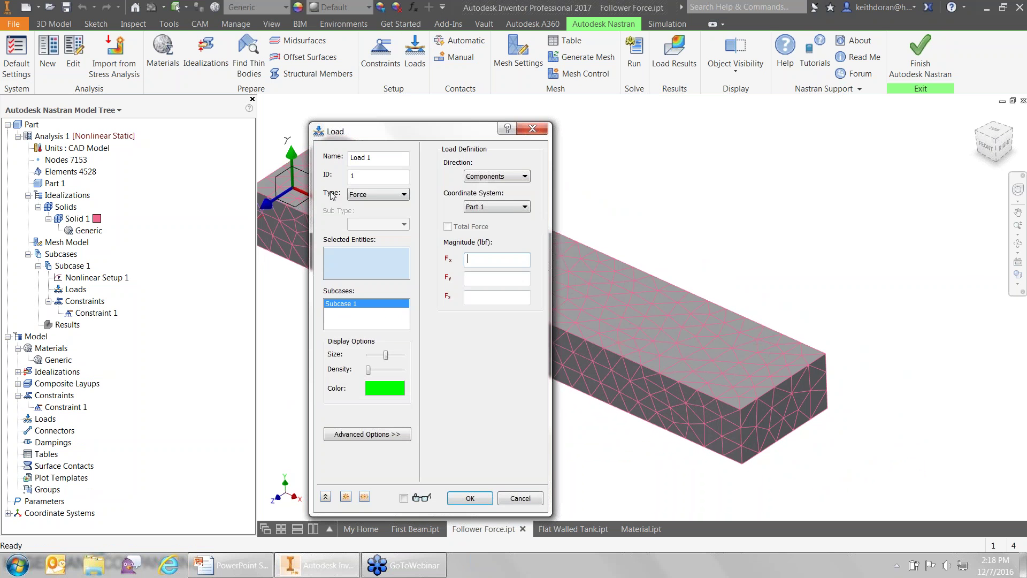
click(473, 178)
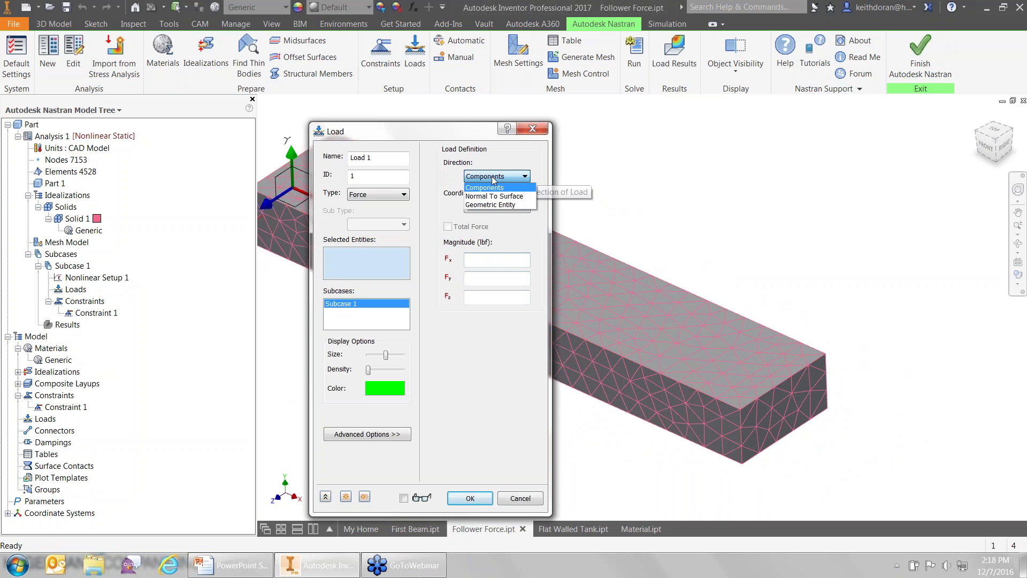
click(501, 198)
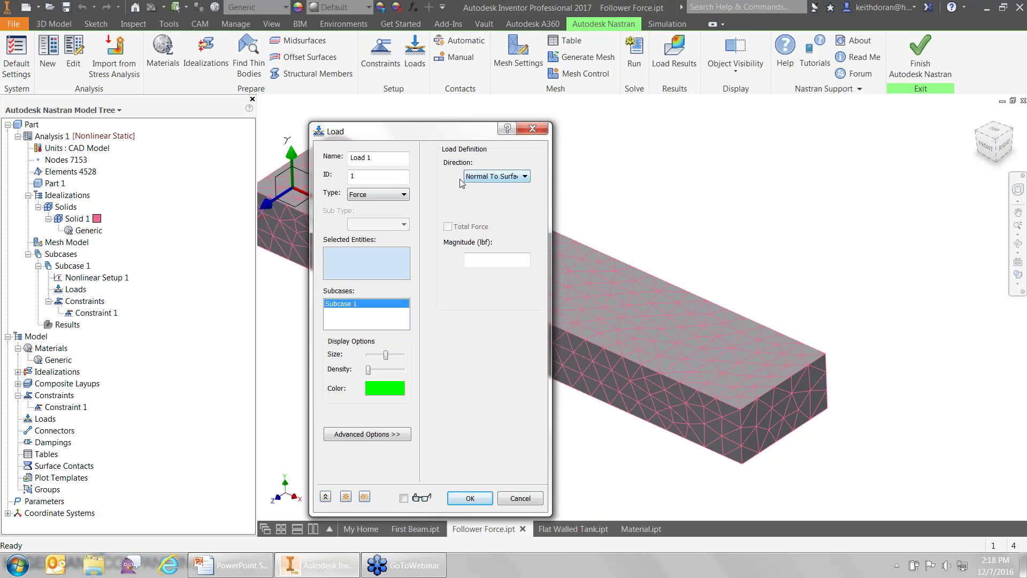
click(766, 371)
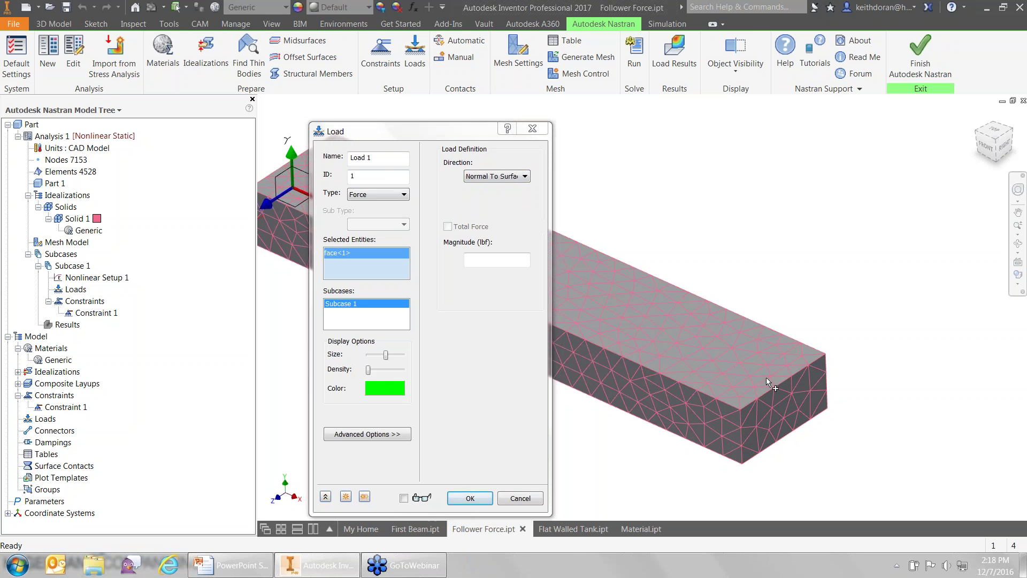
click(484, 260)
text(-1000)
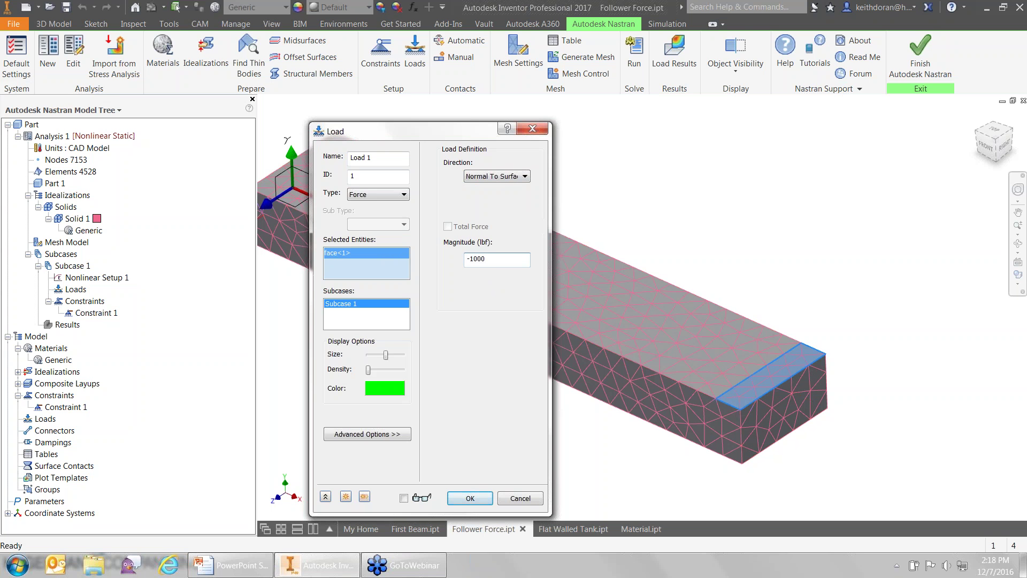
click(470, 498)
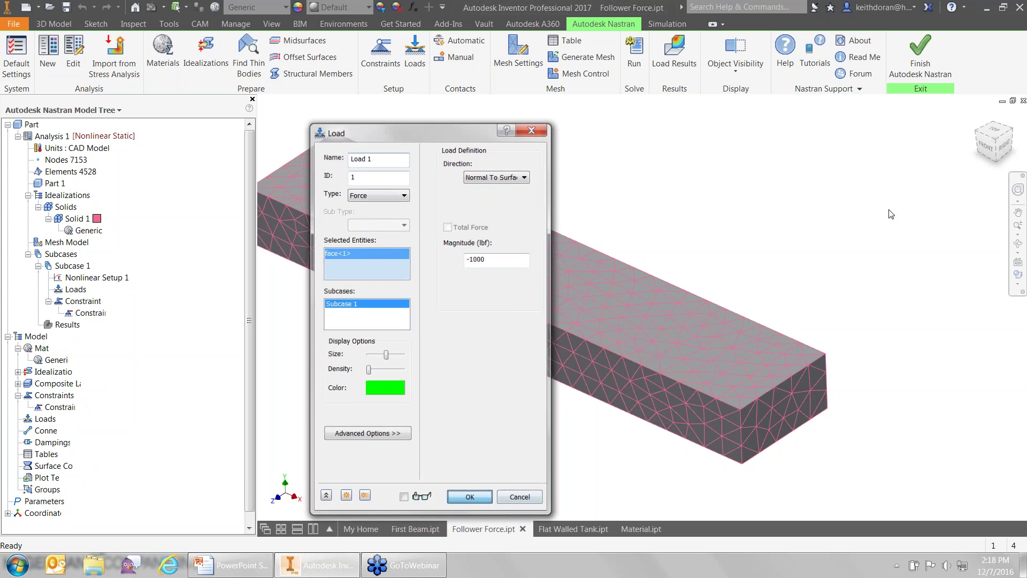
mouse_move(744, 276)
shift+middle_down()
mouse_move(772, 257)
mouse_move(766, 243)
mouse_move(750, 276)
shift+middle_up()
key(Home)
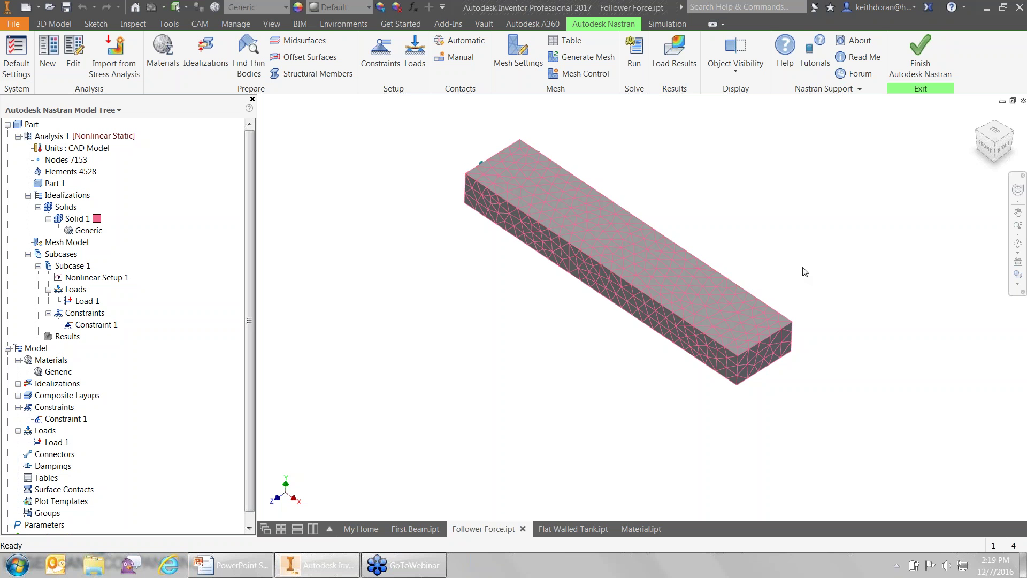
scroll(804, 271, down, 3)
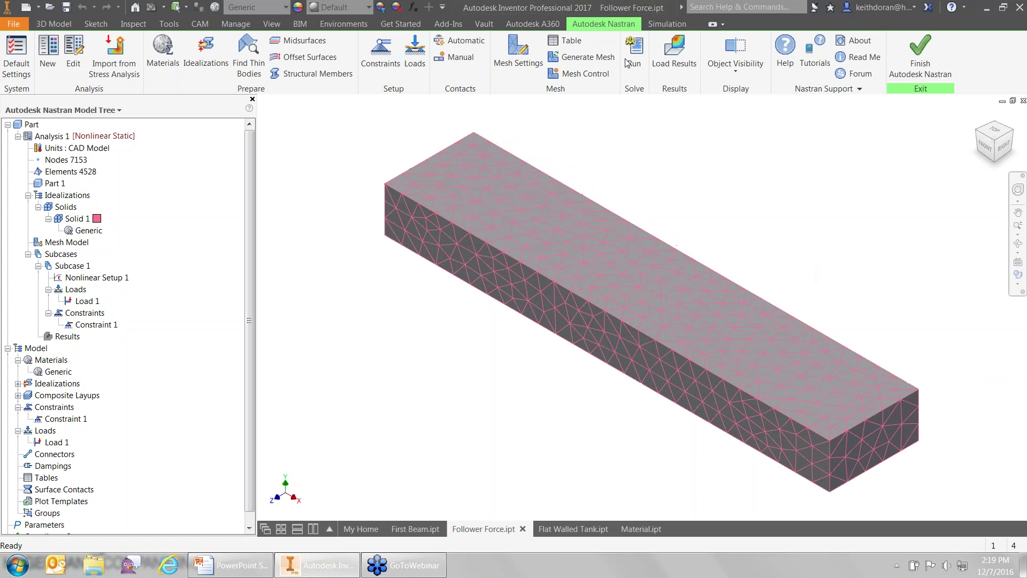
Run the beam's nonlinear static analysis and dismiss the completion message
click(634, 54)
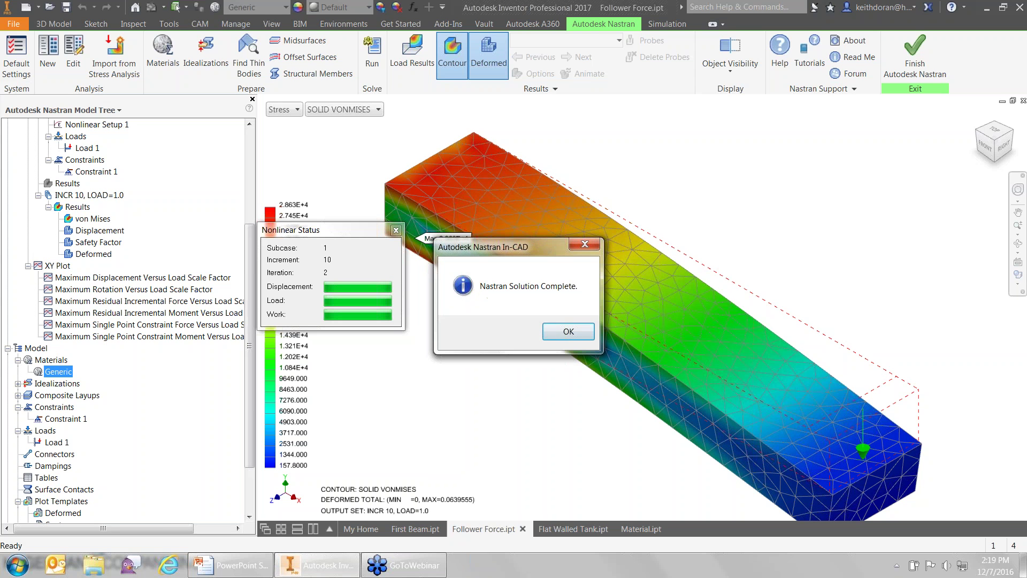
key(Return)
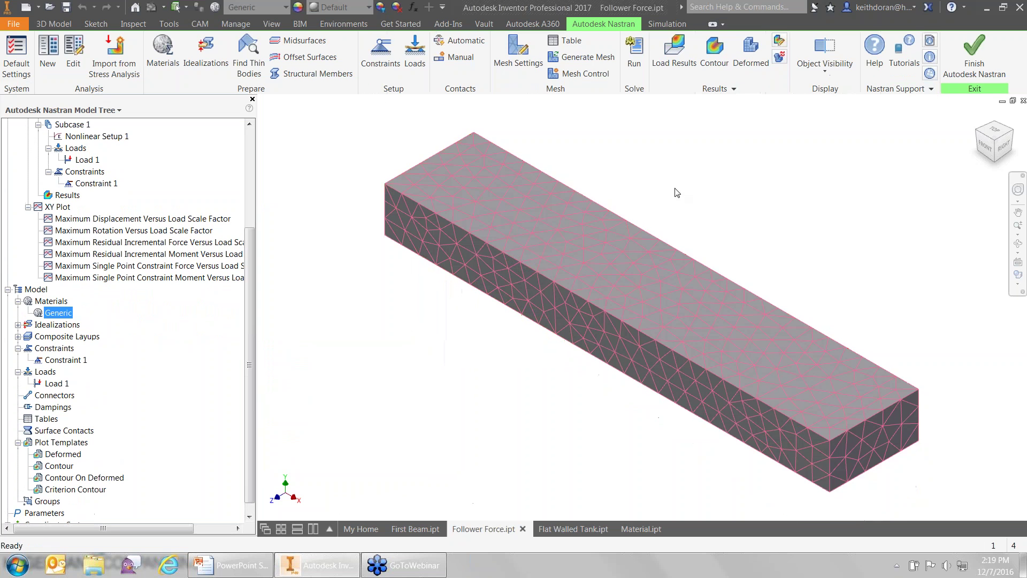
drag(671, 215, 679, 207)
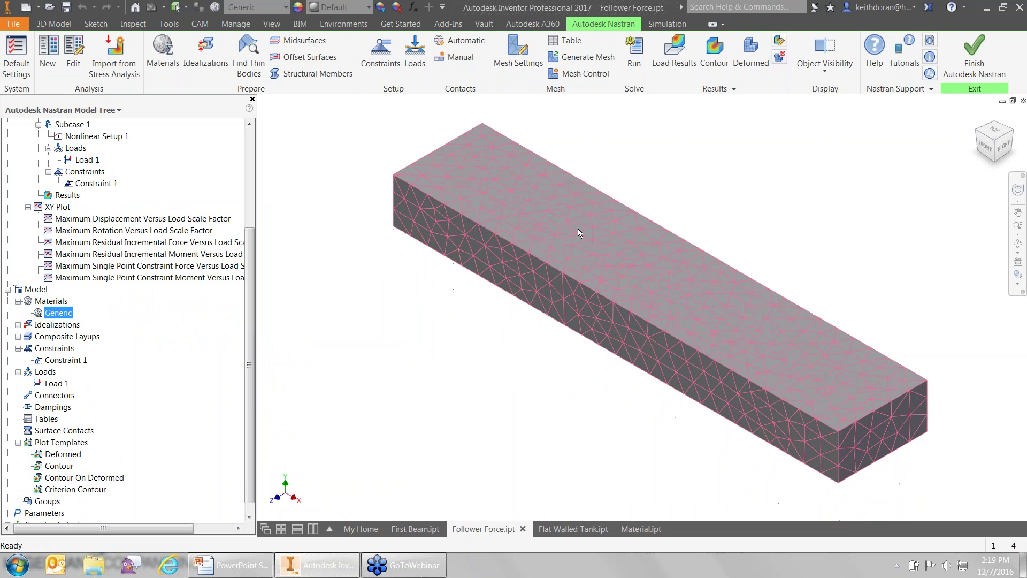
Display a contour plot of total displacement for increment INCR 10, LOAD=1.0, keeping the plot settings clear of the beam
double_click(76, 195)
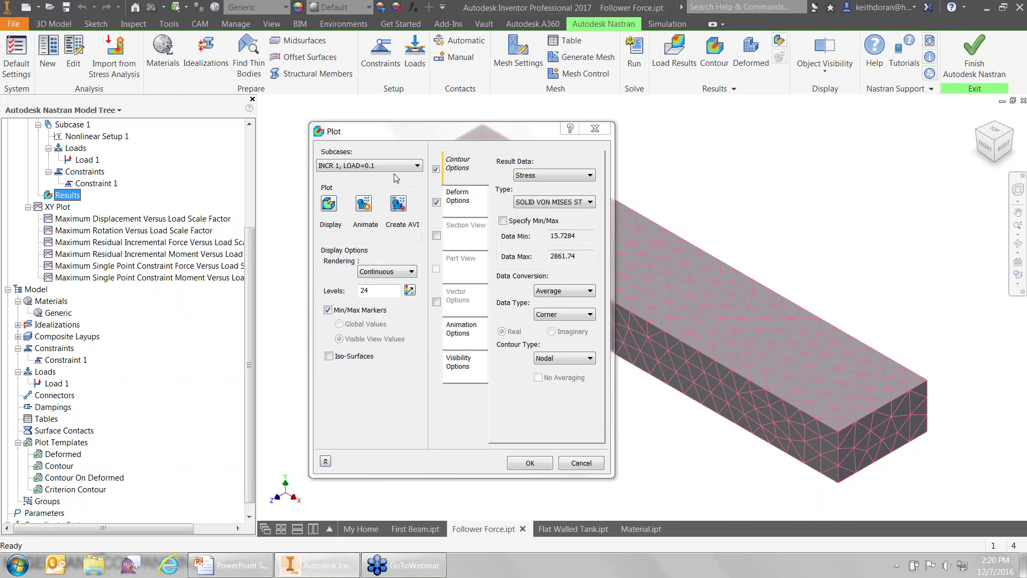
click(542, 177)
click(535, 185)
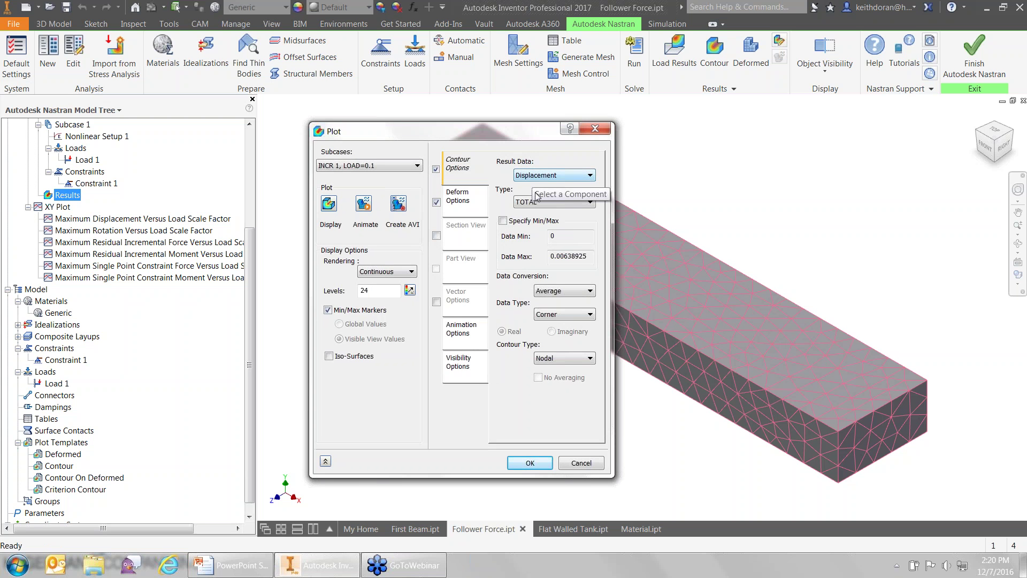
click(356, 170)
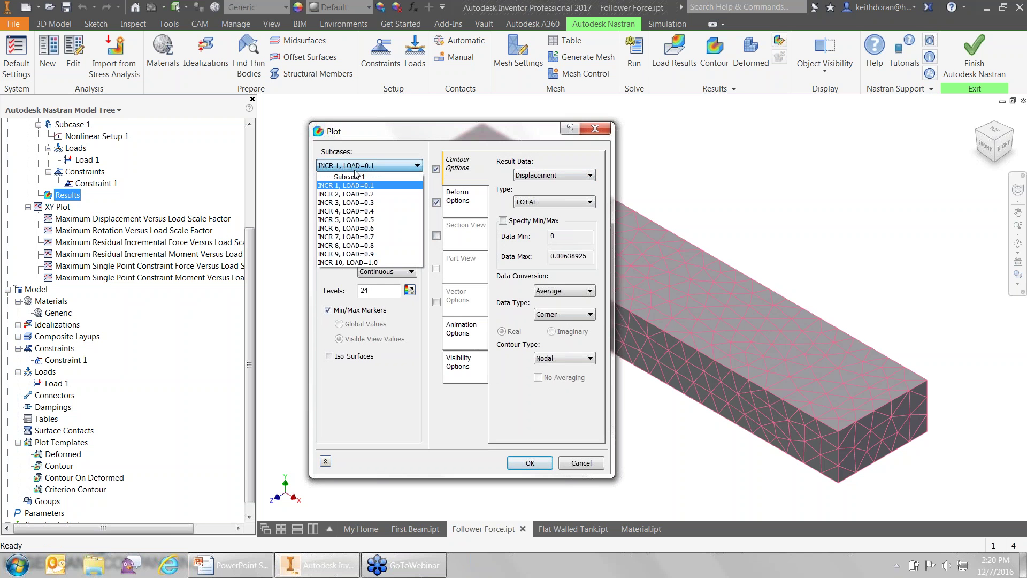
click(363, 262)
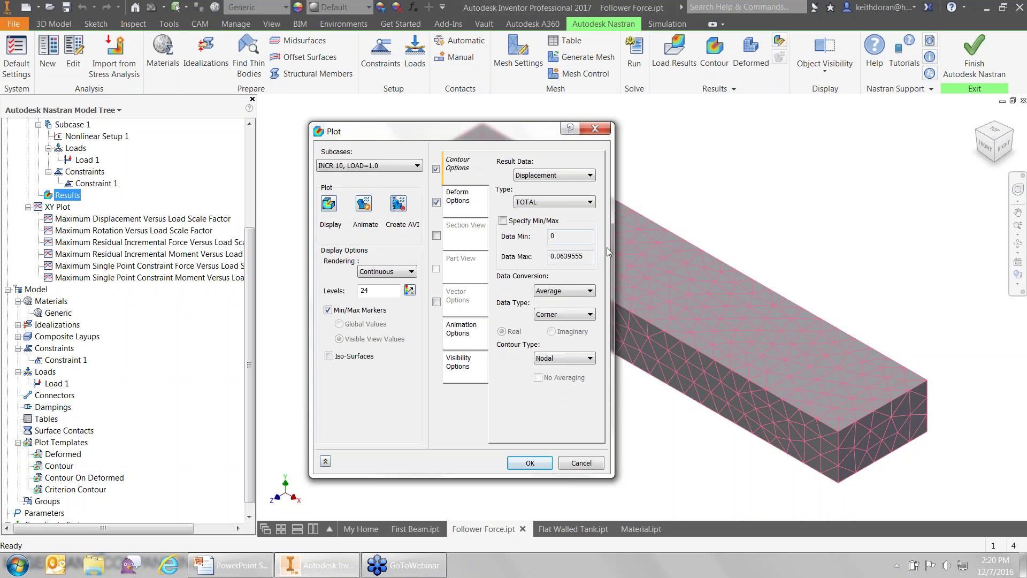
click(329, 203)
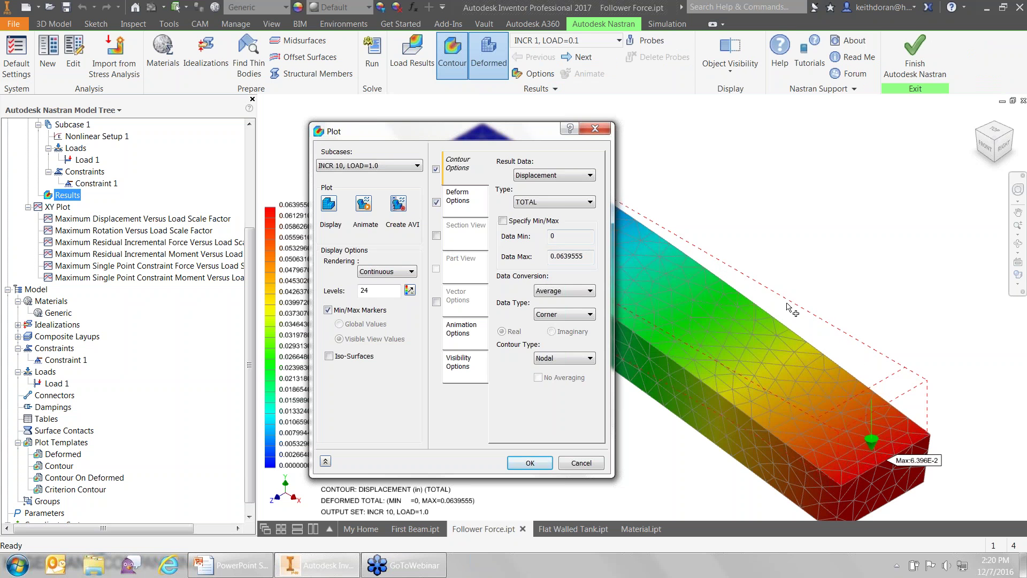
drag(518, 140, 303, 121)
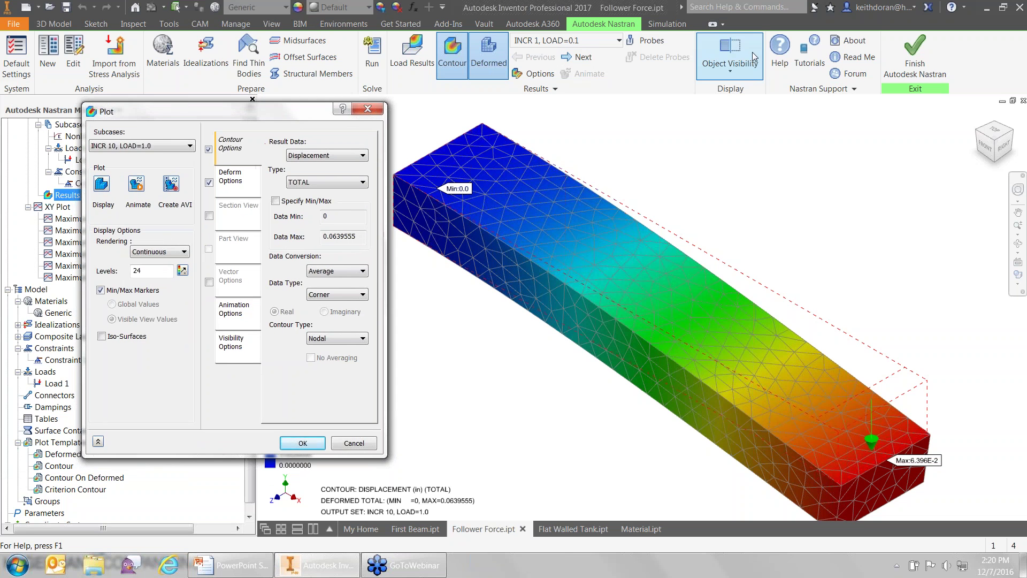
Hide the mesh, undeformed edges and loads in the beam's displacement plot, and close the plot settings
click(730, 59)
click(725, 255)
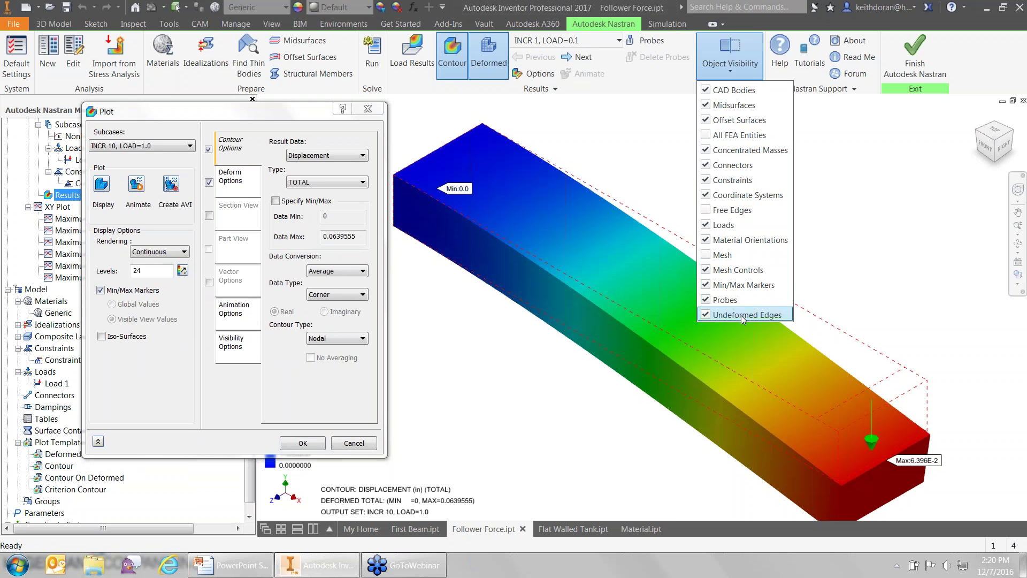
click(742, 316)
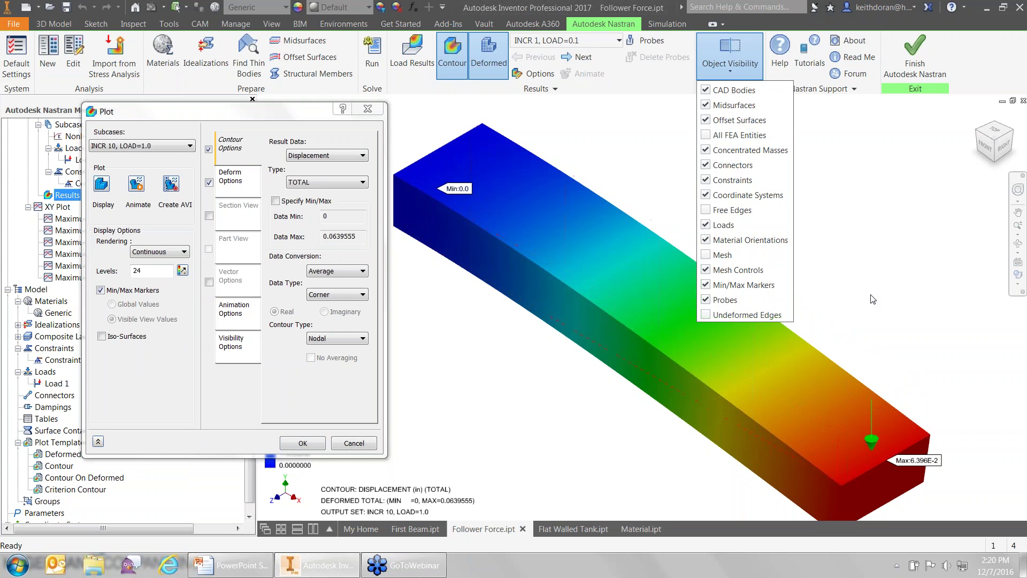
click(653, 181)
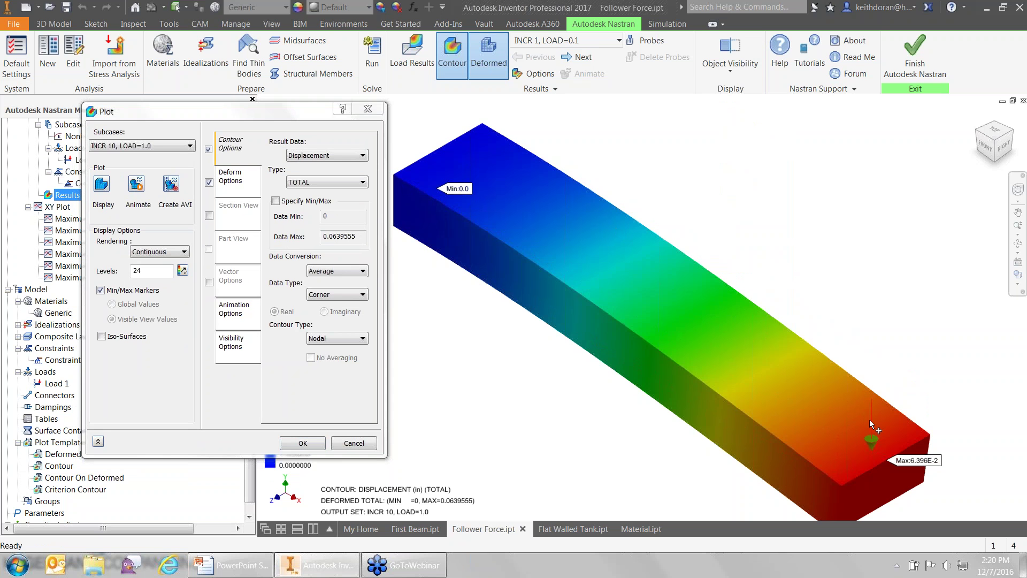
click(730, 57)
click(743, 225)
click(853, 261)
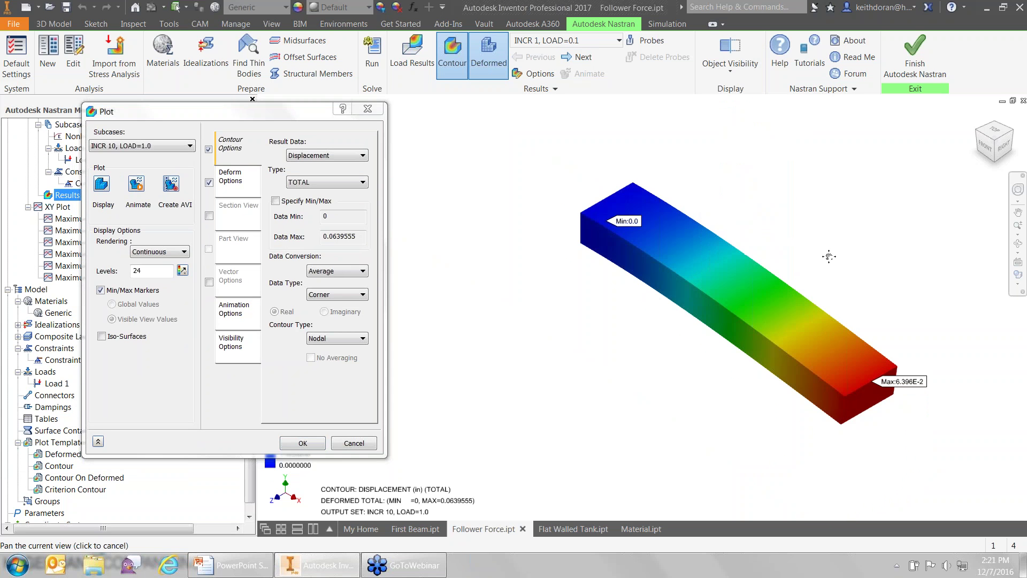
drag(217, 111, 270, 528)
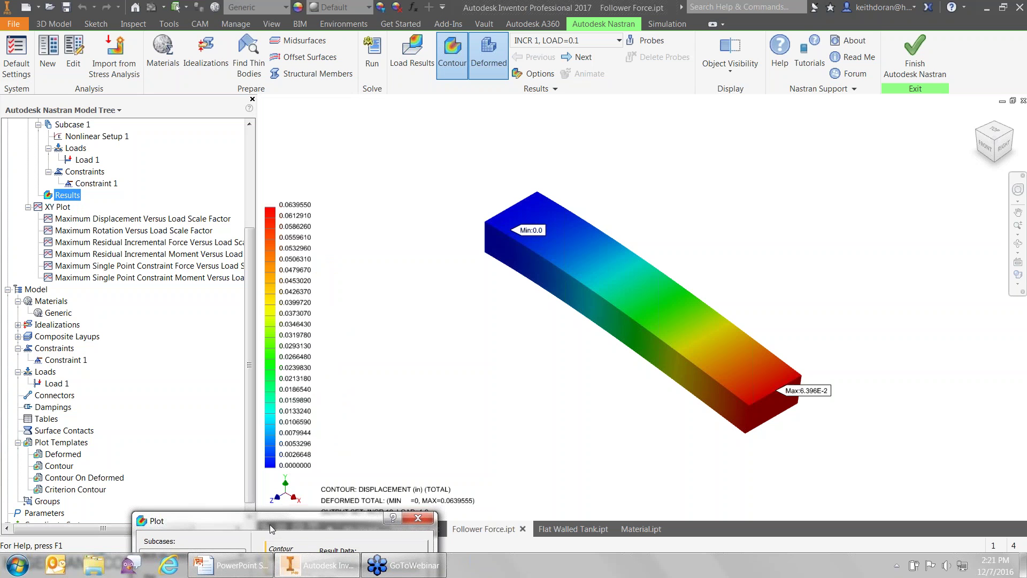
drag(286, 520, 334, 142)
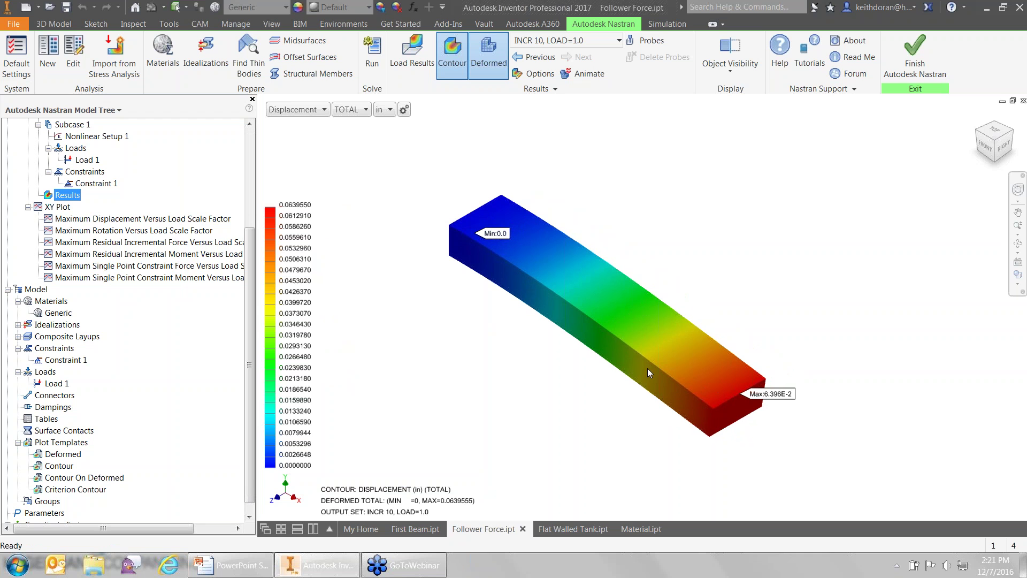
right_click(53, 198)
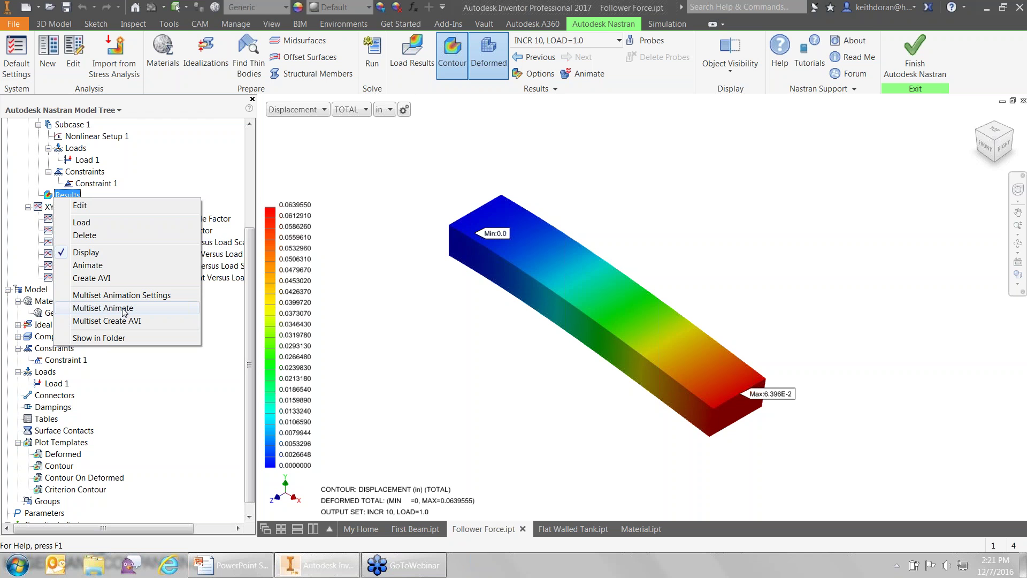
click(417, 238)
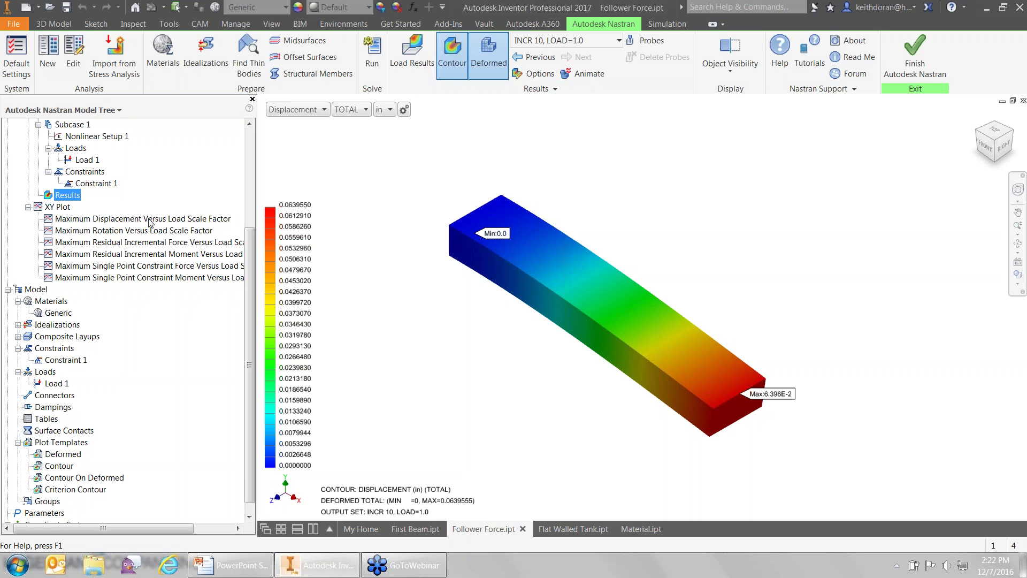
Open the Maximum Displacement Versus Load Scale Factor plot and read the values at both ends of the curve
click(176, 220)
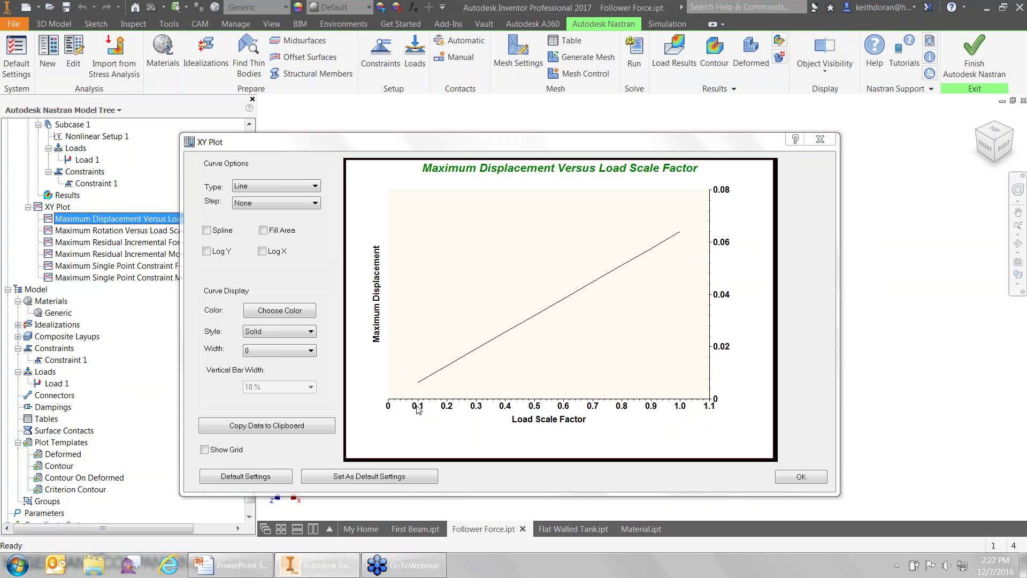
mouse_move(415, 385)
mouse_move(681, 236)
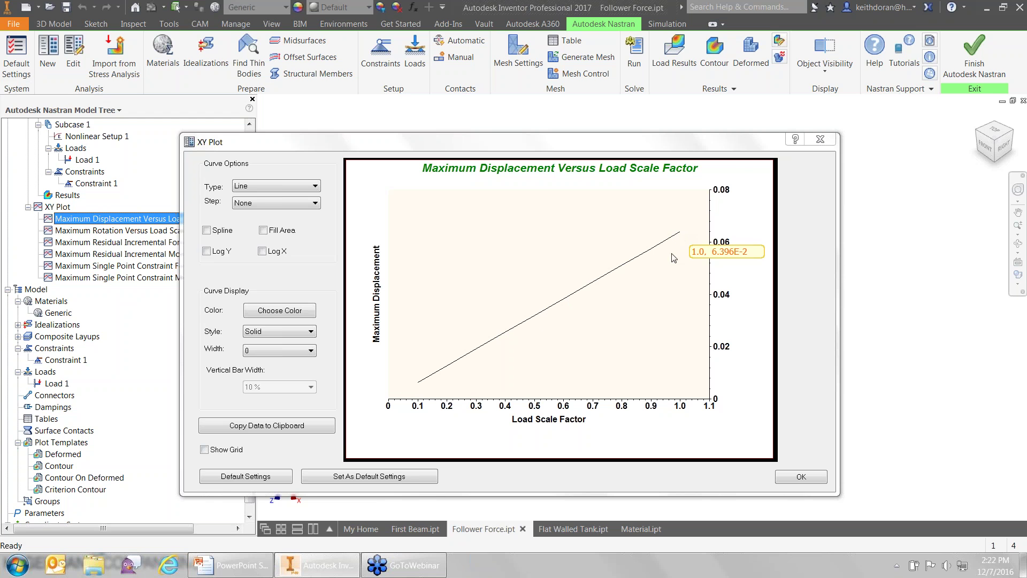
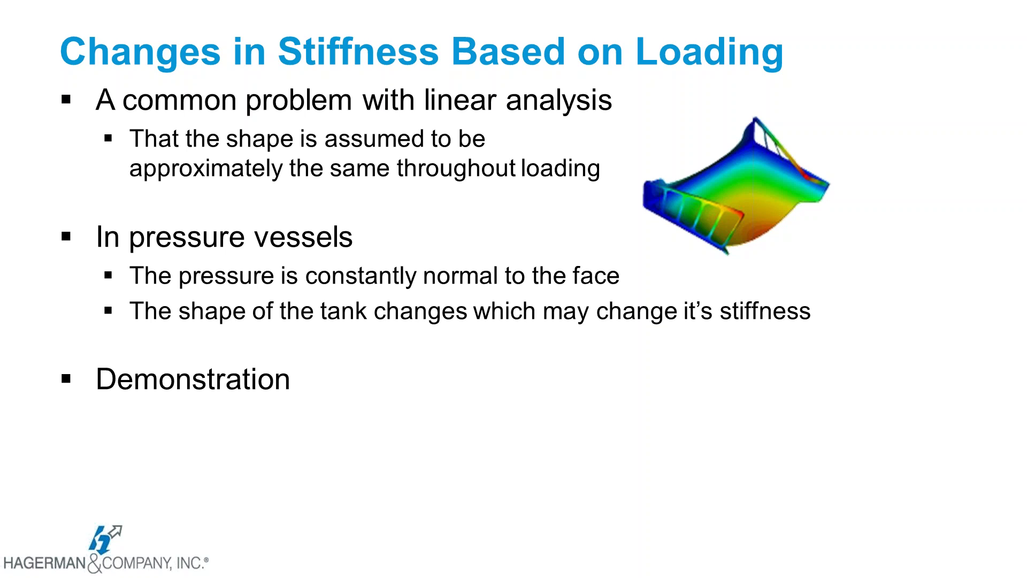
Switch from the presentation slides to Autodesk Inventor
key(alt+Tab)
key(alt+Tab)
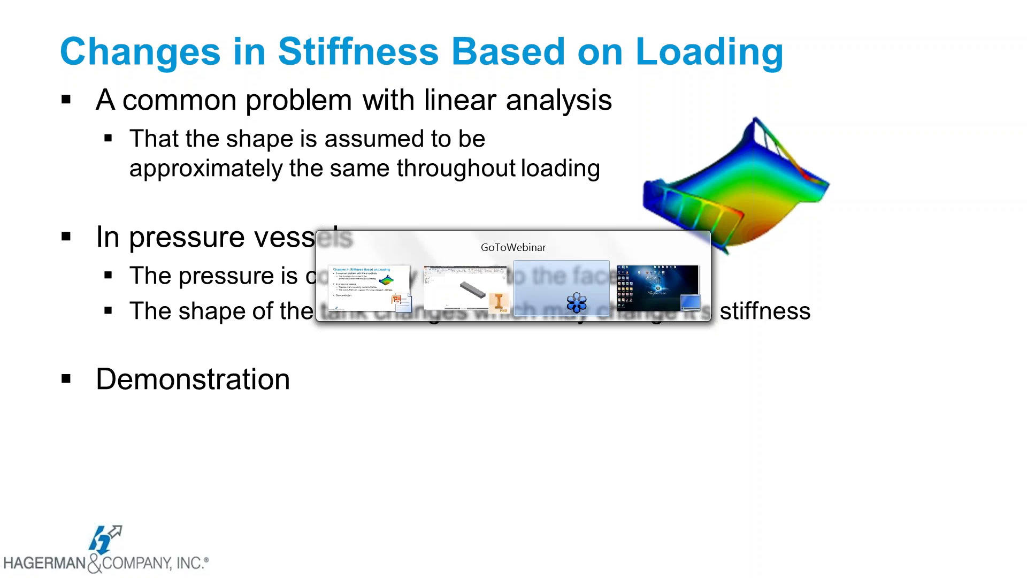
key(alt+Tab)
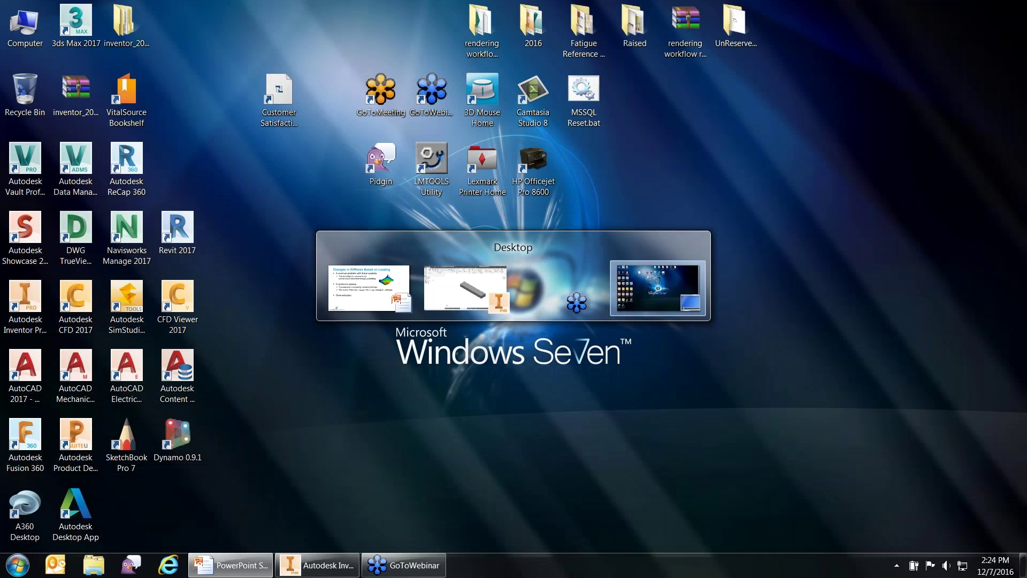
key(alt+Tab)
key(alt+Tab)
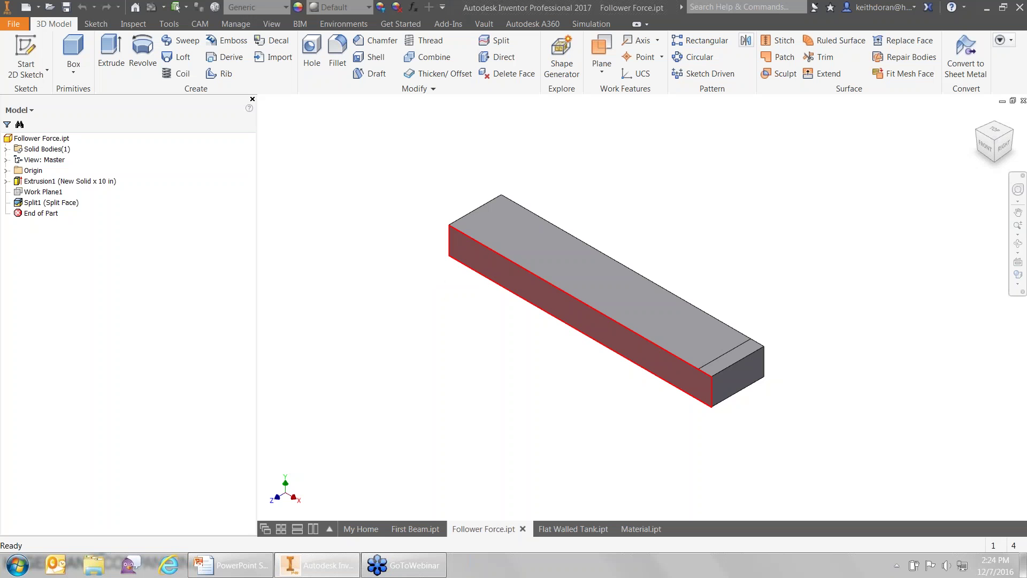
Bring up the Flat Walled Tank.ipt part and enter its Autodesk Nastran environment
click(574, 530)
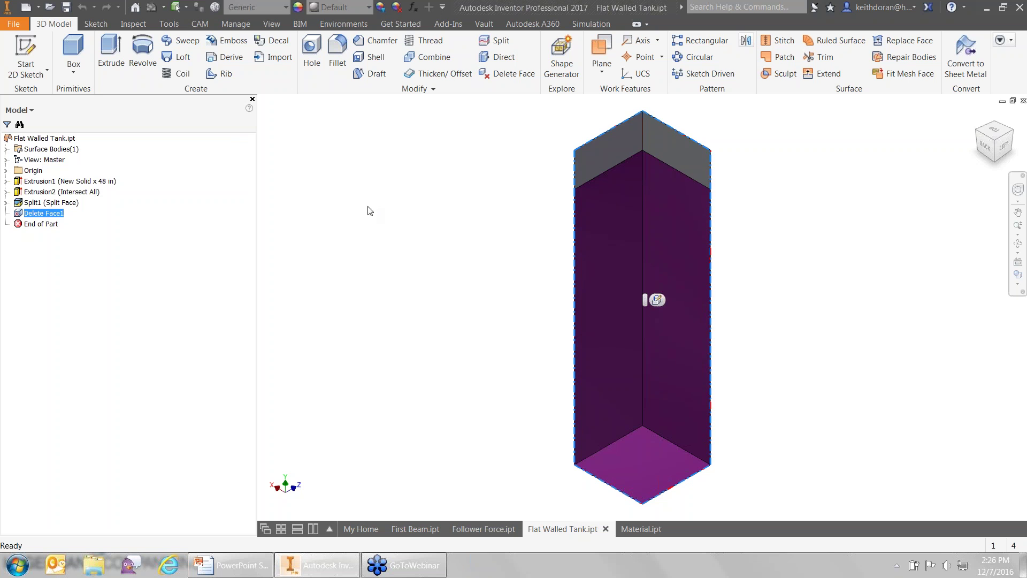
click(346, 23)
click(275, 51)
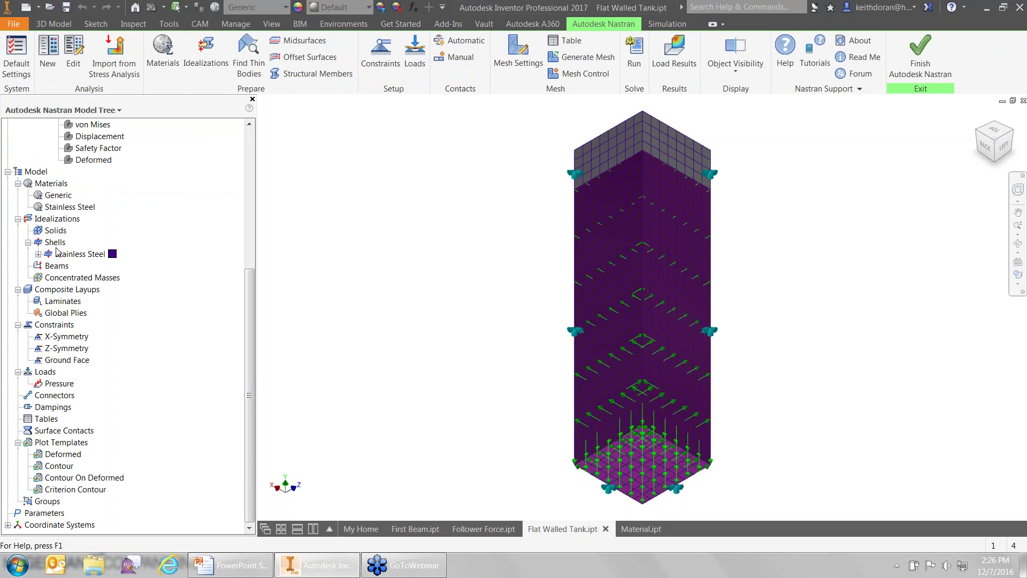
Review the material properties of the Stainless Steel shell idealization, browse the InventorMaterialLibrary down to the stainless steels, and cancel
click(76, 255)
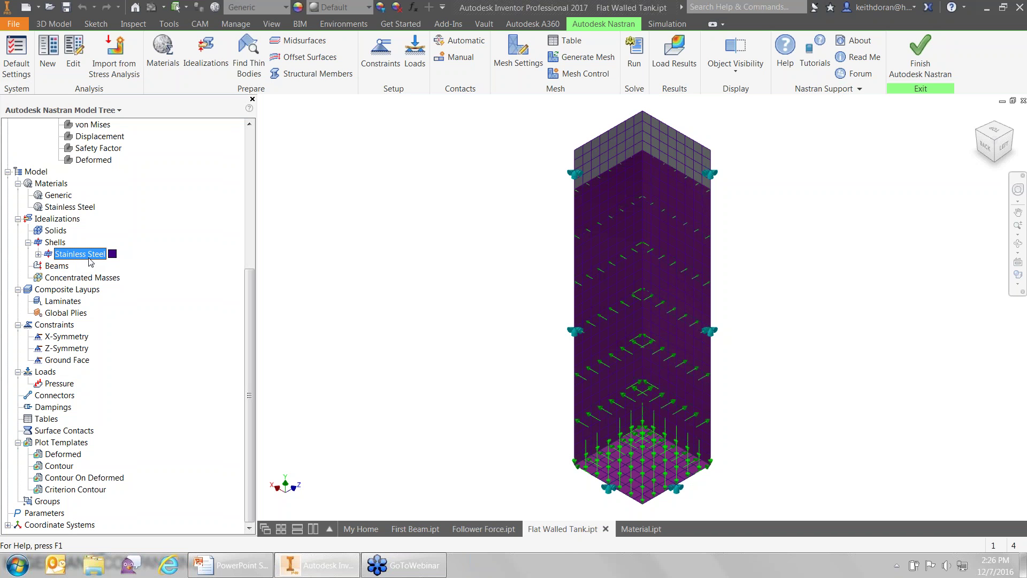
click(38, 254)
double_click(85, 266)
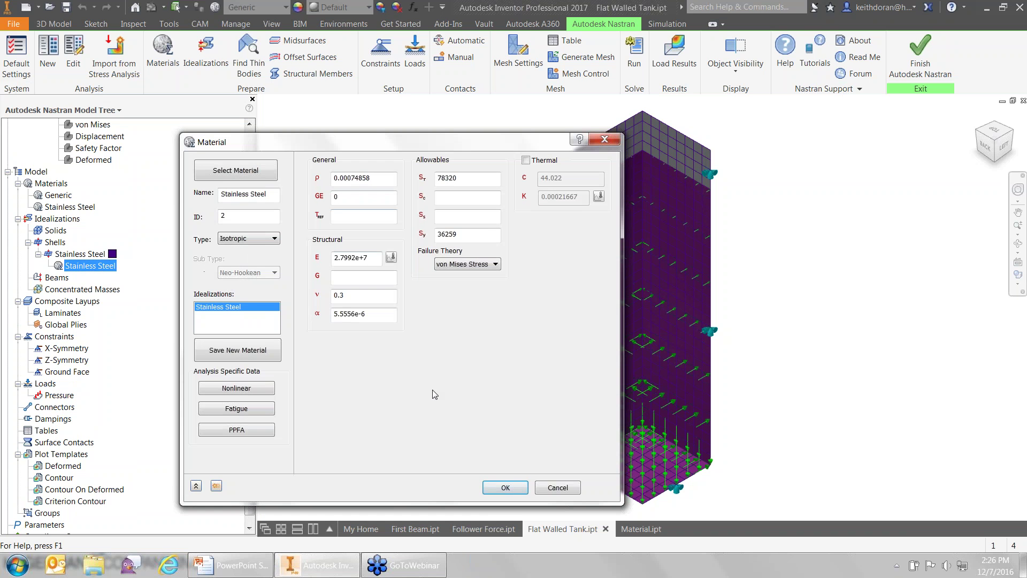
click(227, 176)
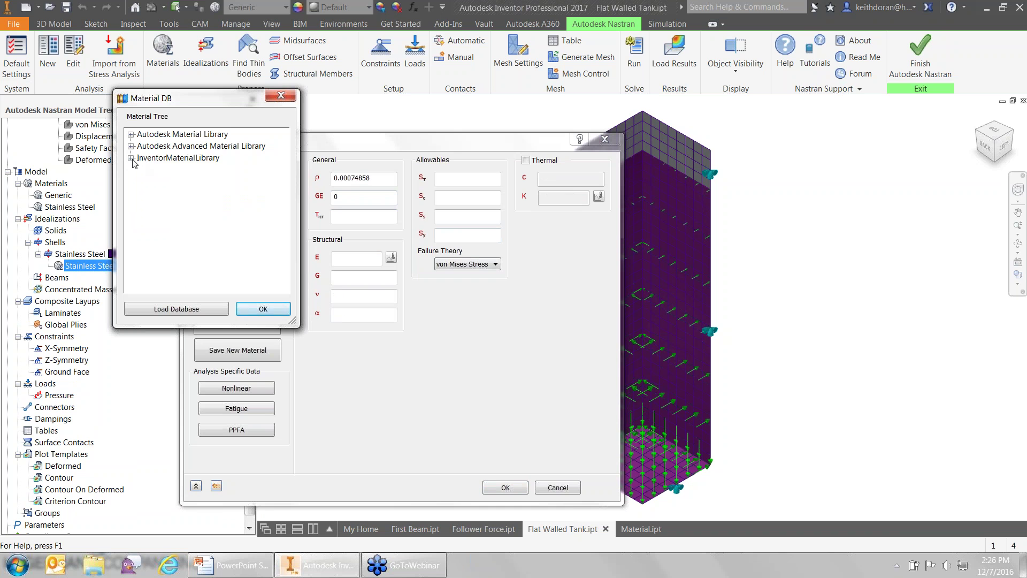
double_click(136, 164)
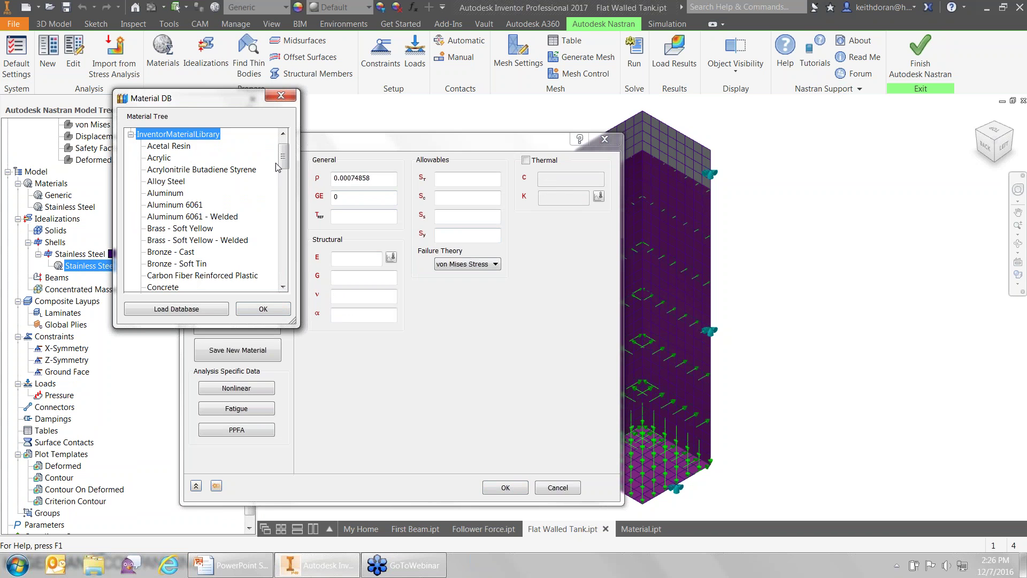
drag(283, 165, 284, 249)
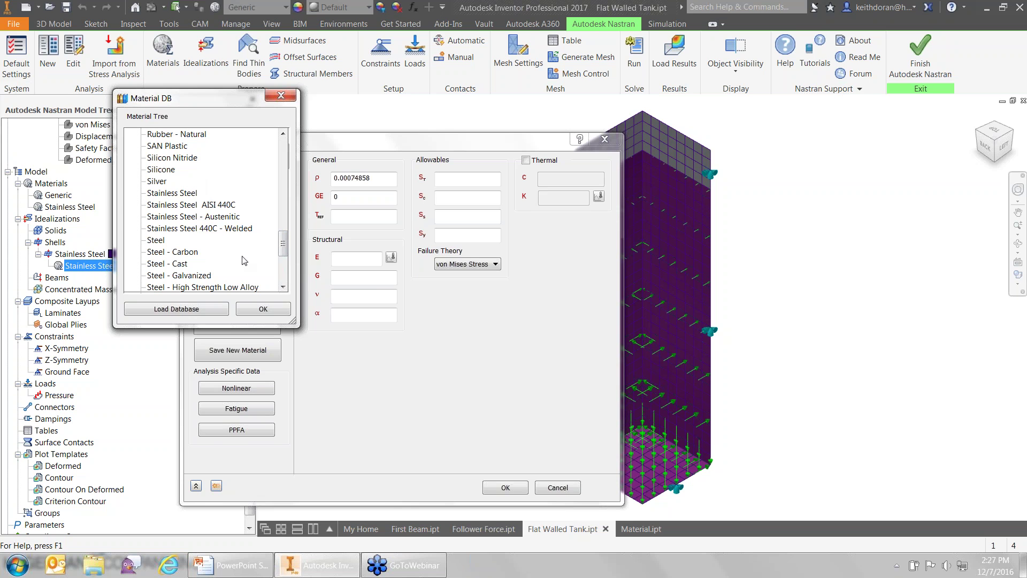
click(253, 308)
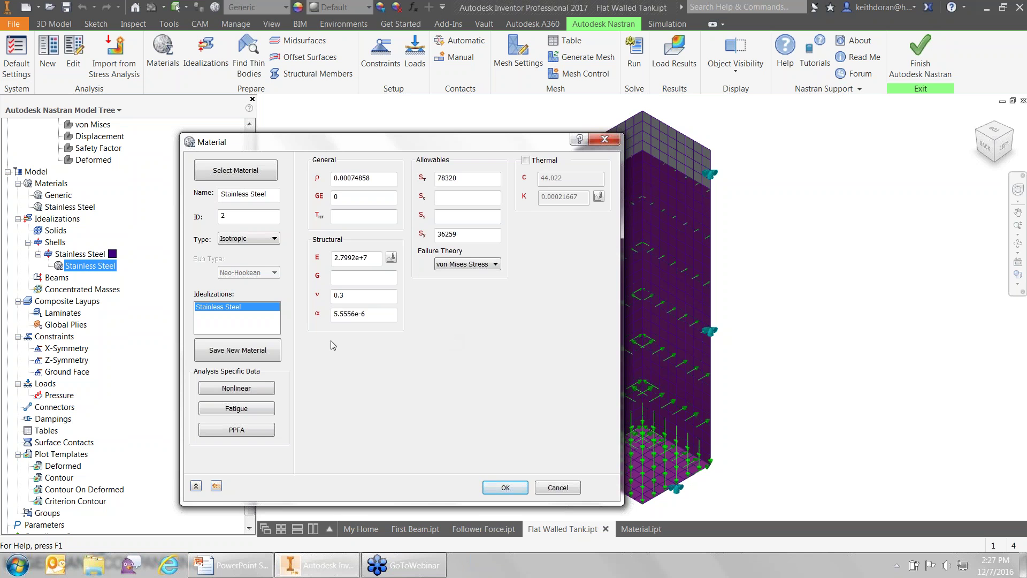
click(558, 487)
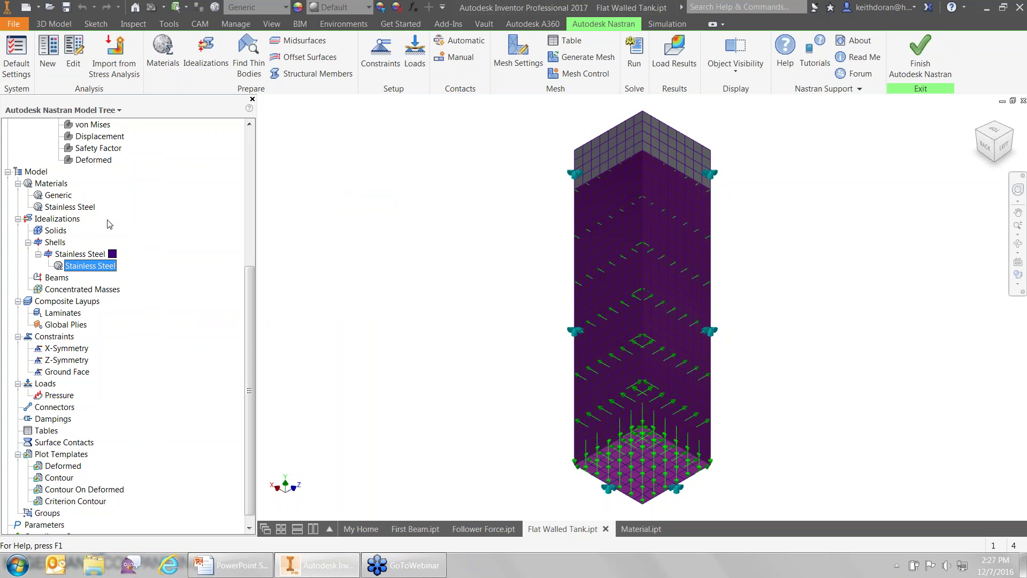
Review the Stainless Steel shell idealization, checking its available element types and thickness, and close its definition
click(52, 246)
click(75, 254)
click(99, 255)
double_click(80, 254)
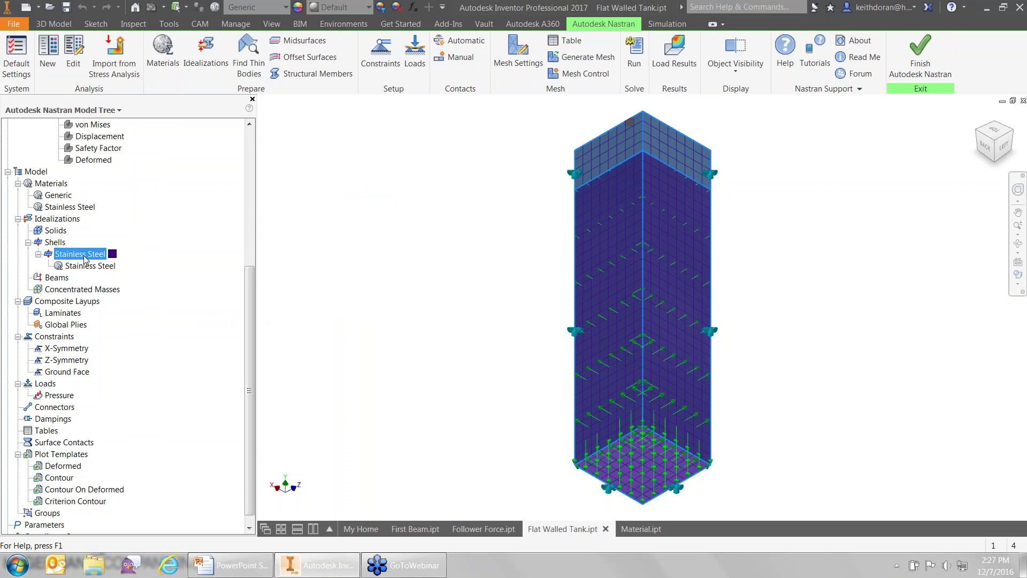
click(274, 206)
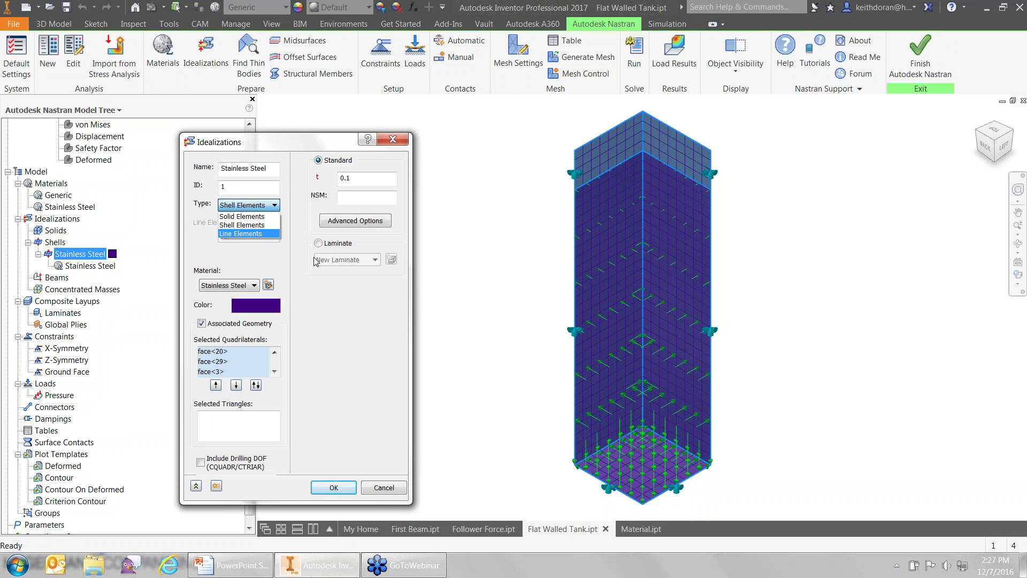
click(290, 296)
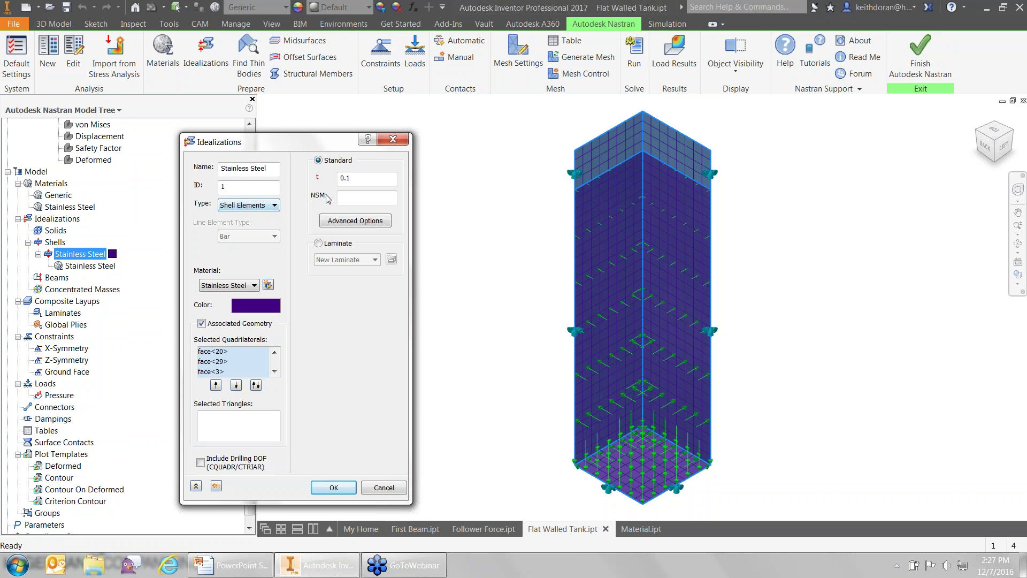
click(374, 179)
key(Return)
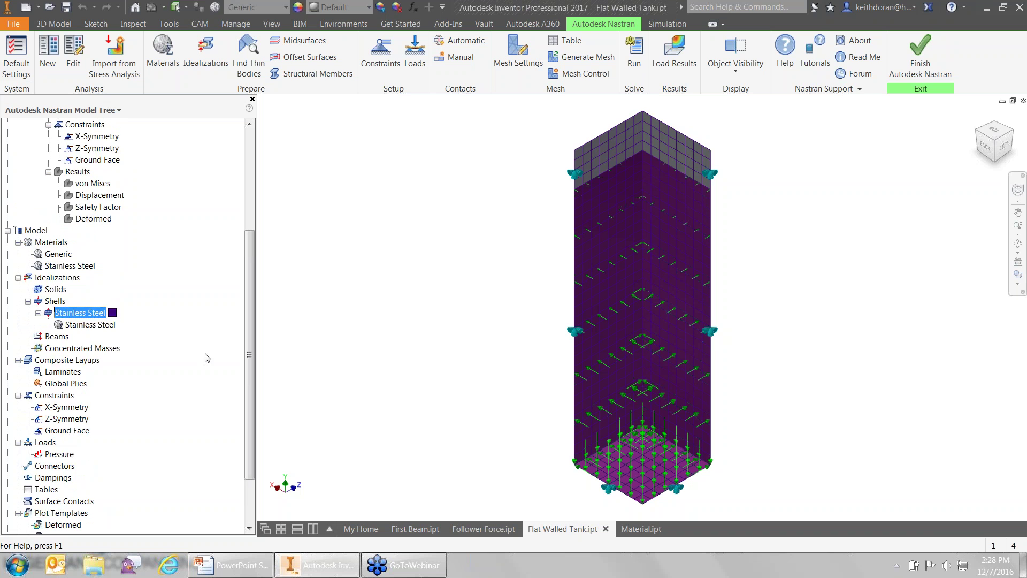
Review the X-Symmetry constraint's degrees of freedom in Subcase 1 and highlight where the Z-Symmetry and Ground Face constraints apply
scroll(208, 358, up, 5)
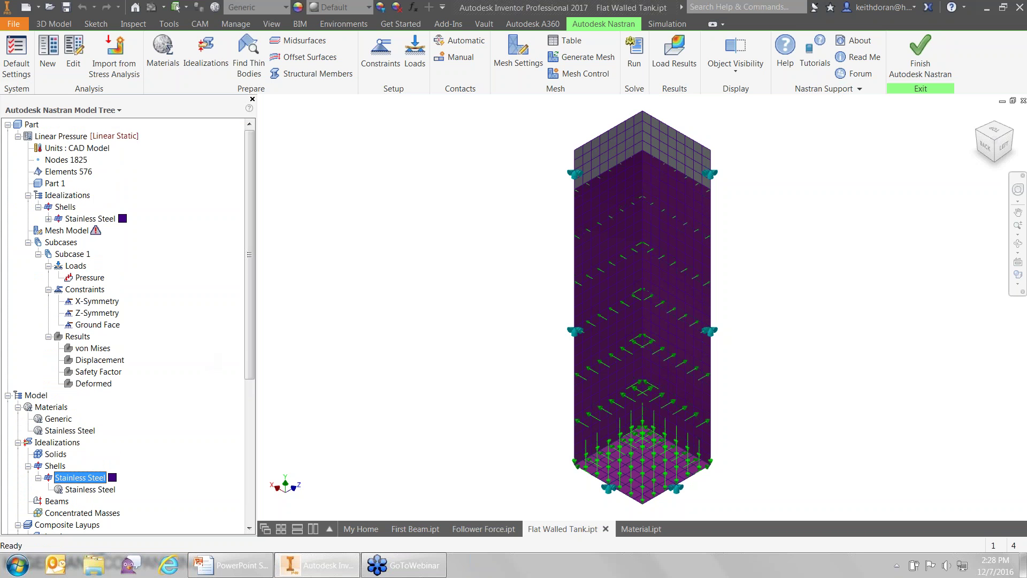
key(F2)
drag(757, 315, 734, 285)
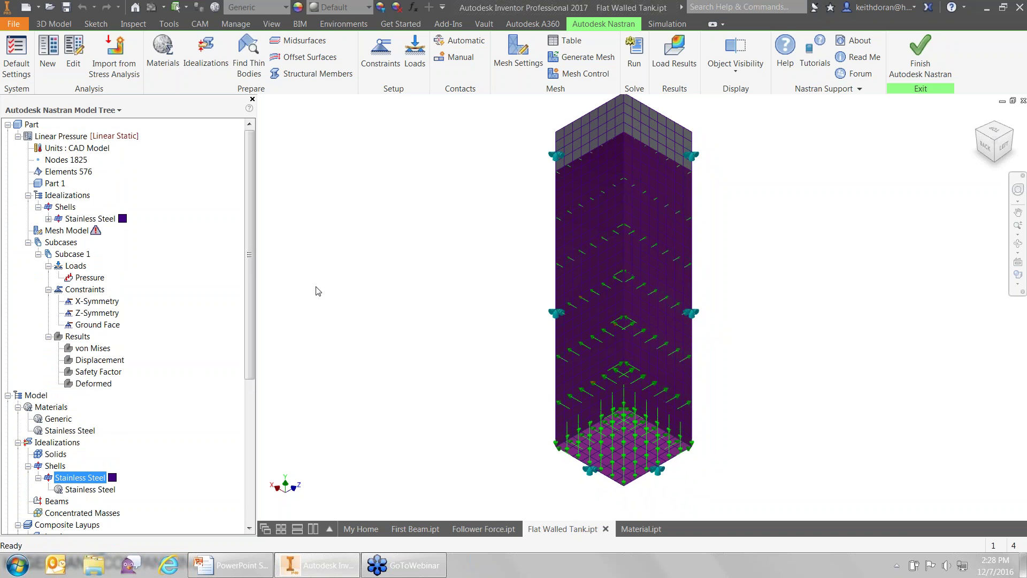
double_click(98, 302)
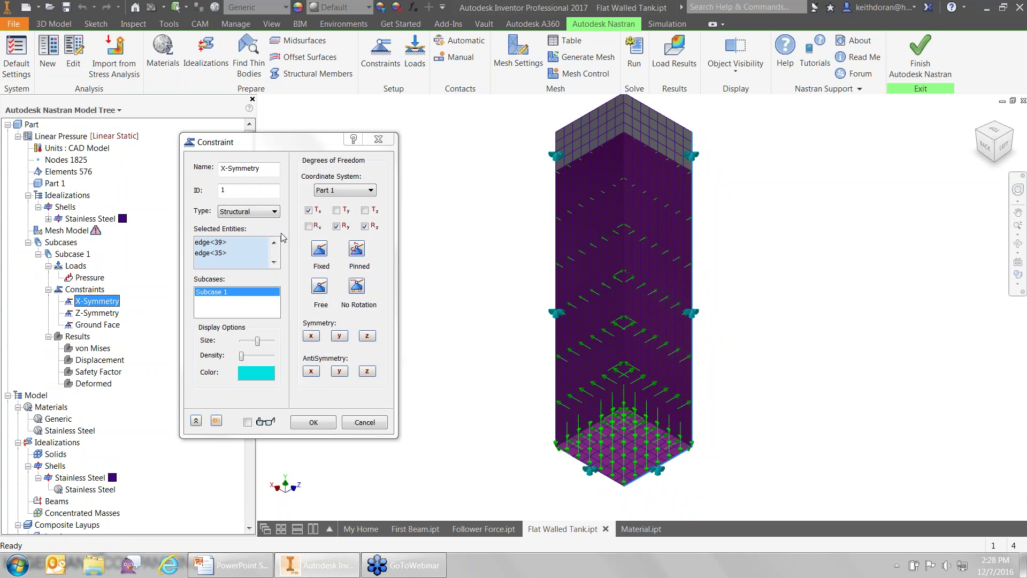
click(316, 339)
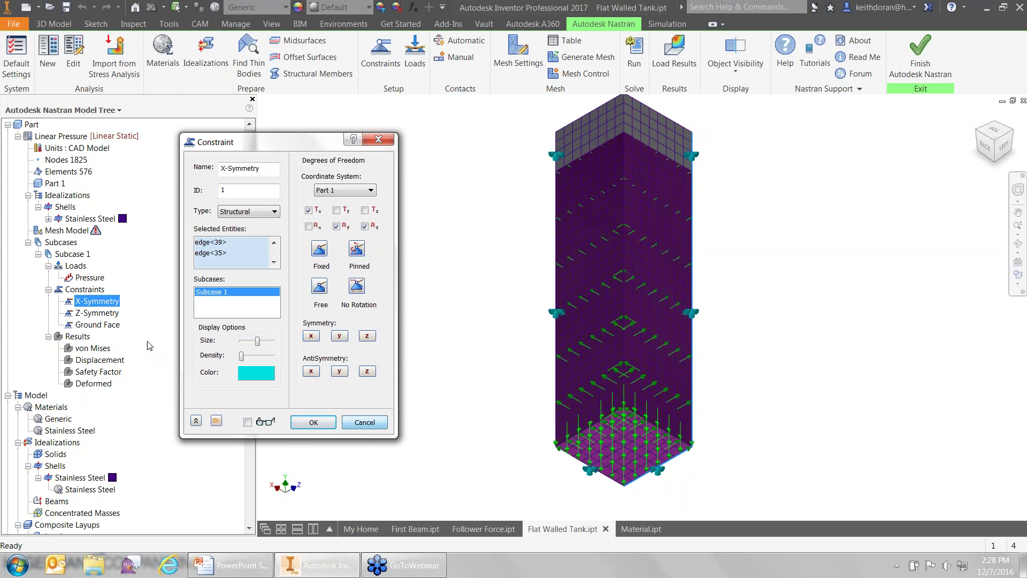
click(108, 314)
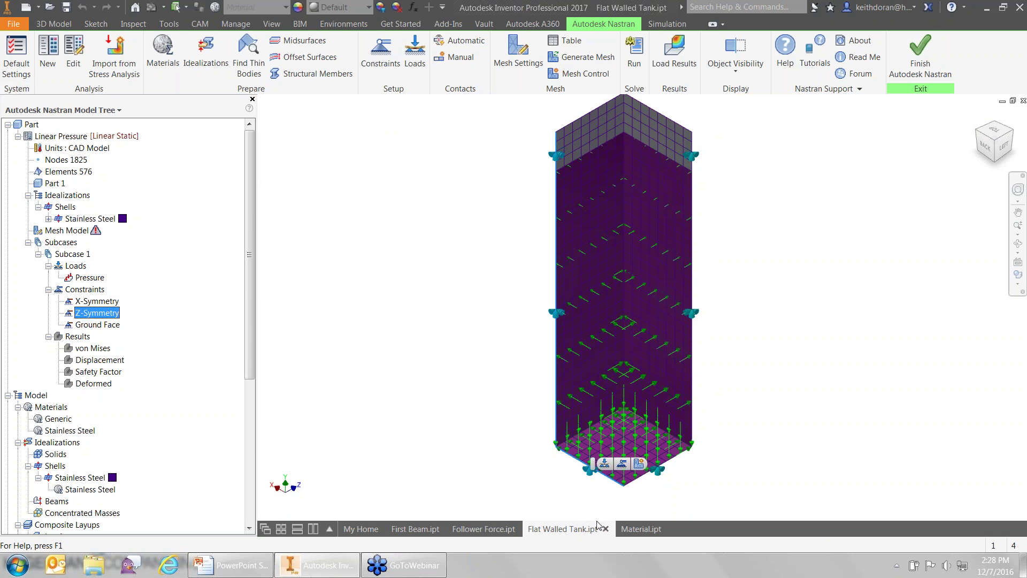
click(100, 324)
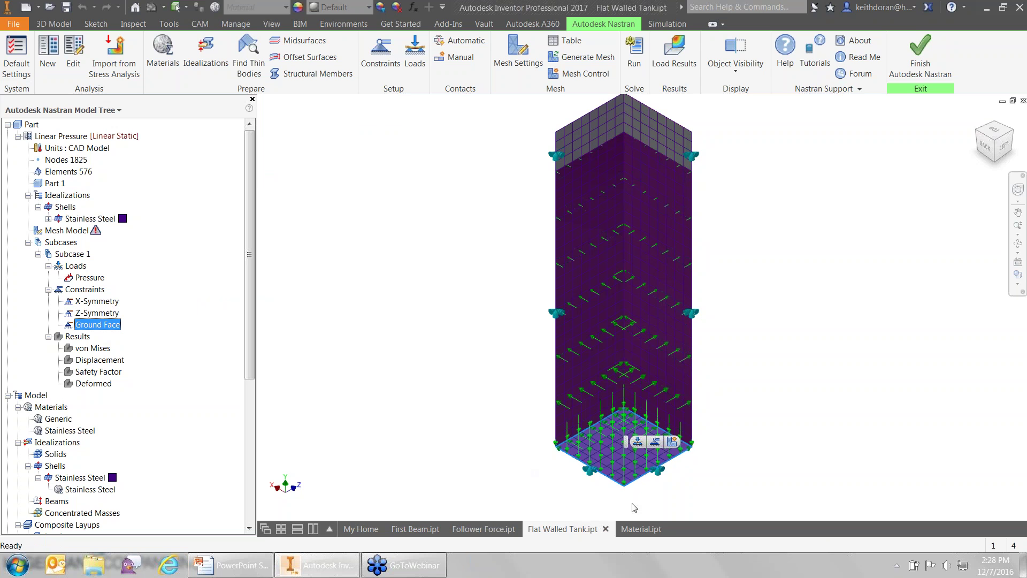
click(828, 463)
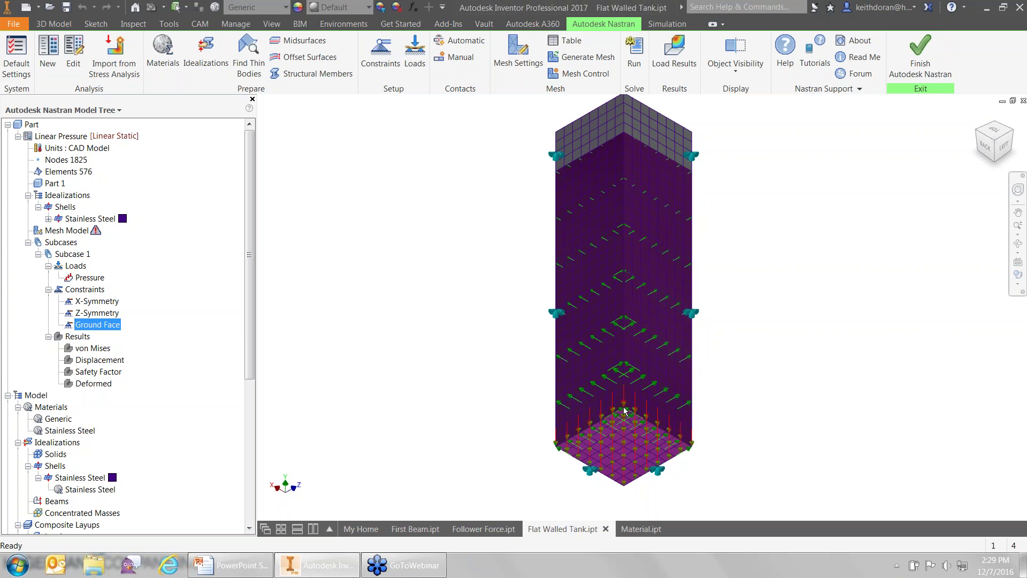
Review the Pressure load's faces, magnitude and advanced variable load definition, and close it
click(88, 278)
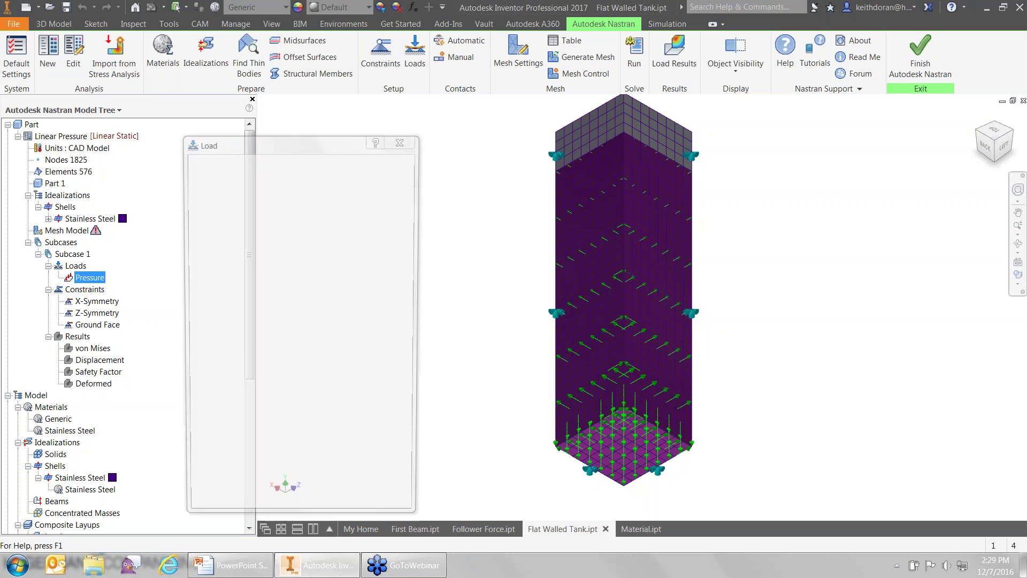
drag(277, 148, 234, 90)
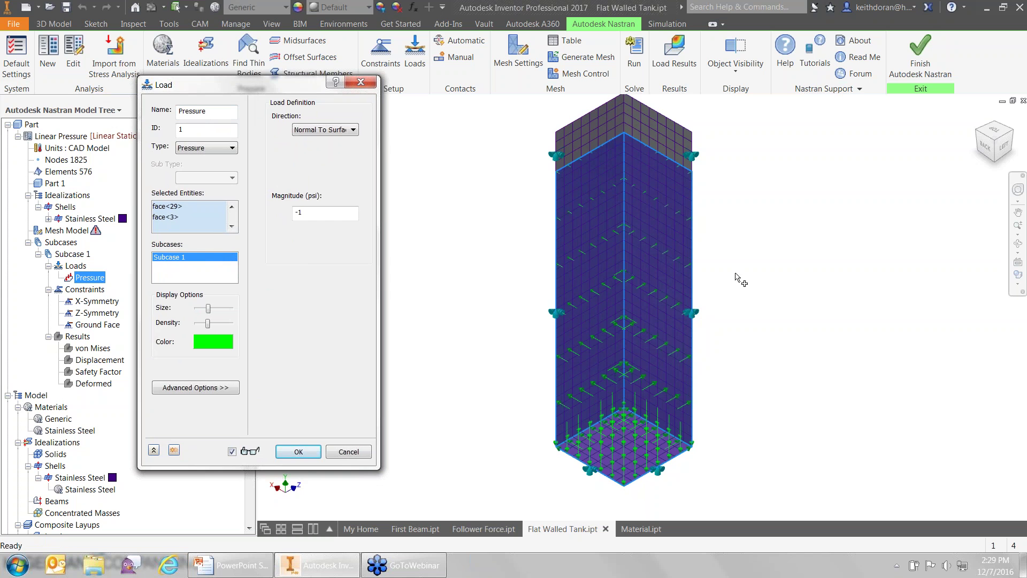
click(556, 369)
click(325, 218)
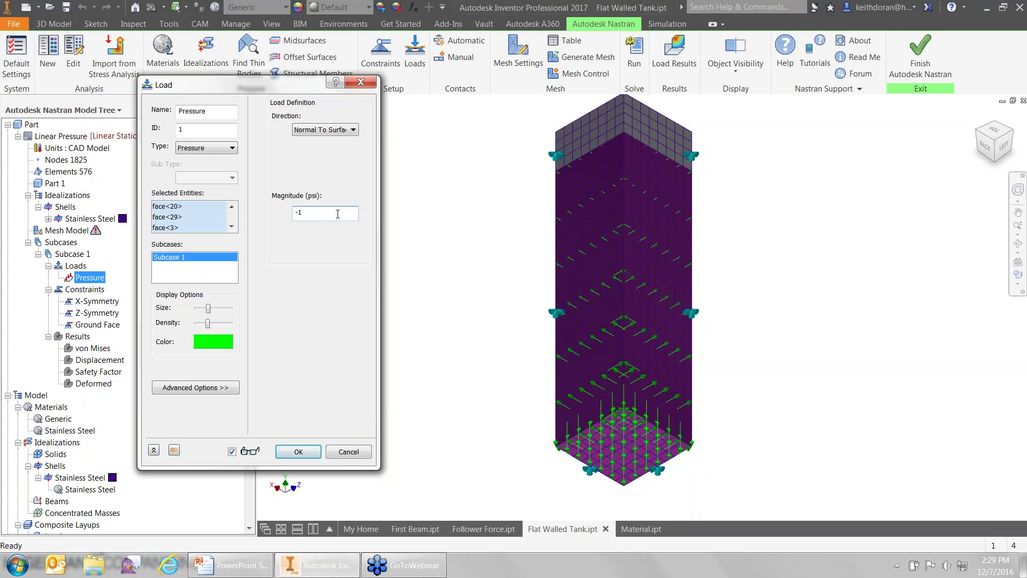
click(195, 387)
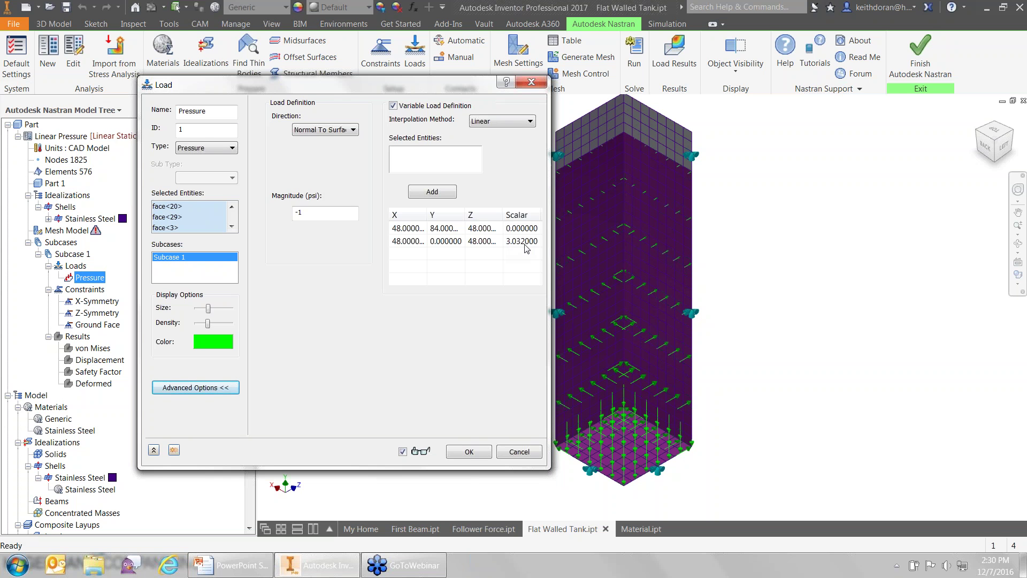
click(624, 411)
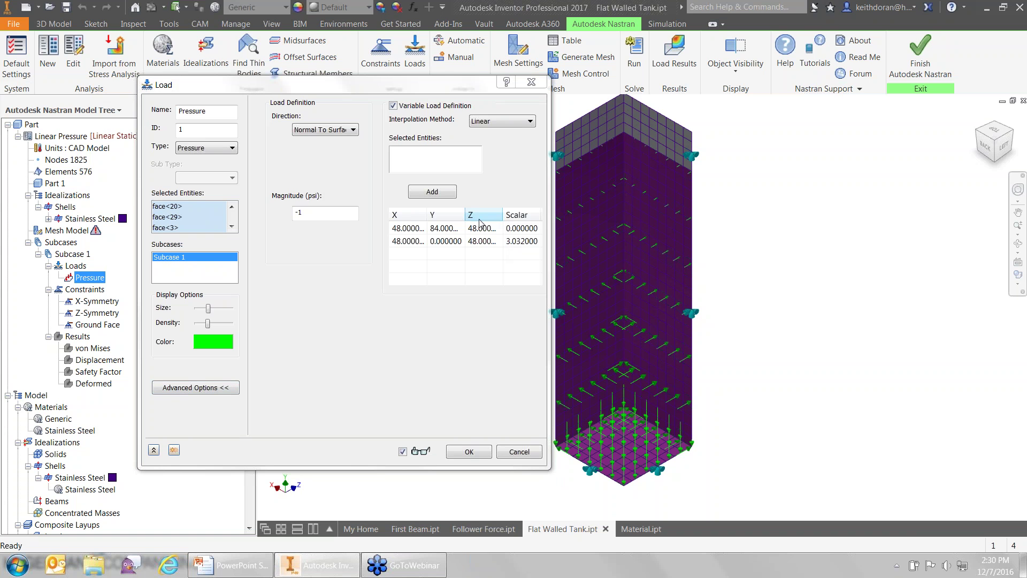
click(480, 453)
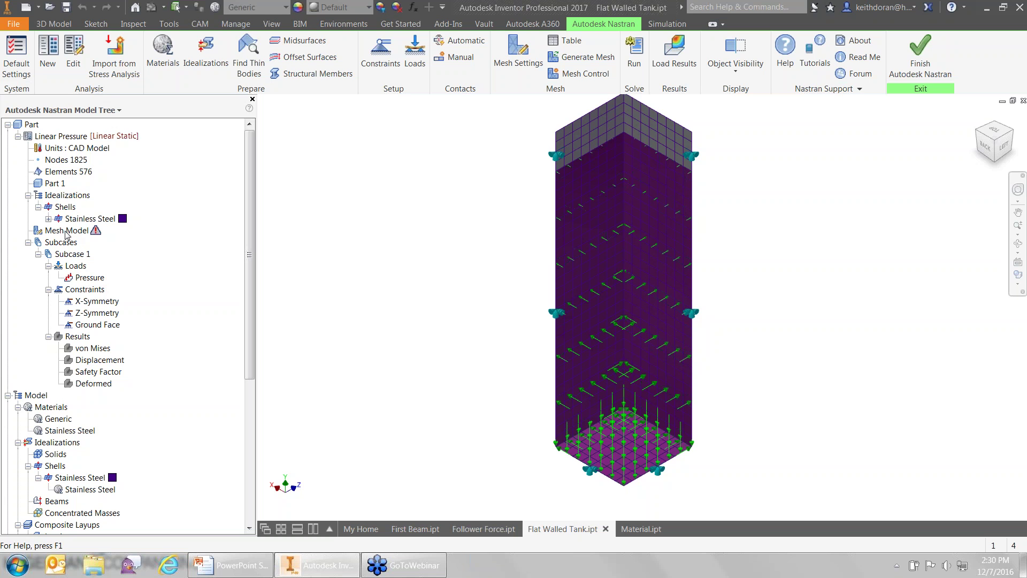
Regenerate the tank's mesh using a 3 in element size and Parabolic element order
click(539, 66)
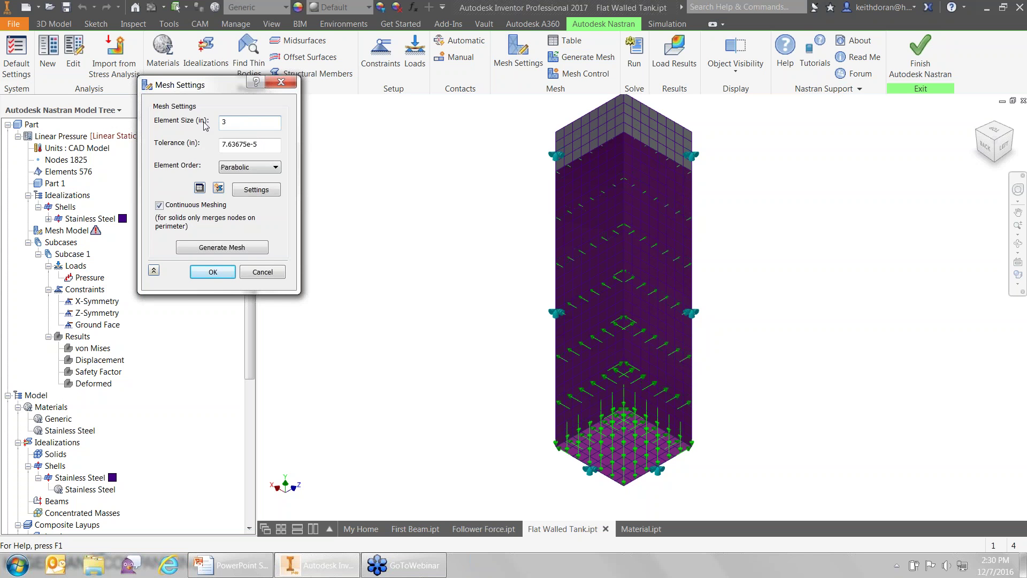
click(241, 251)
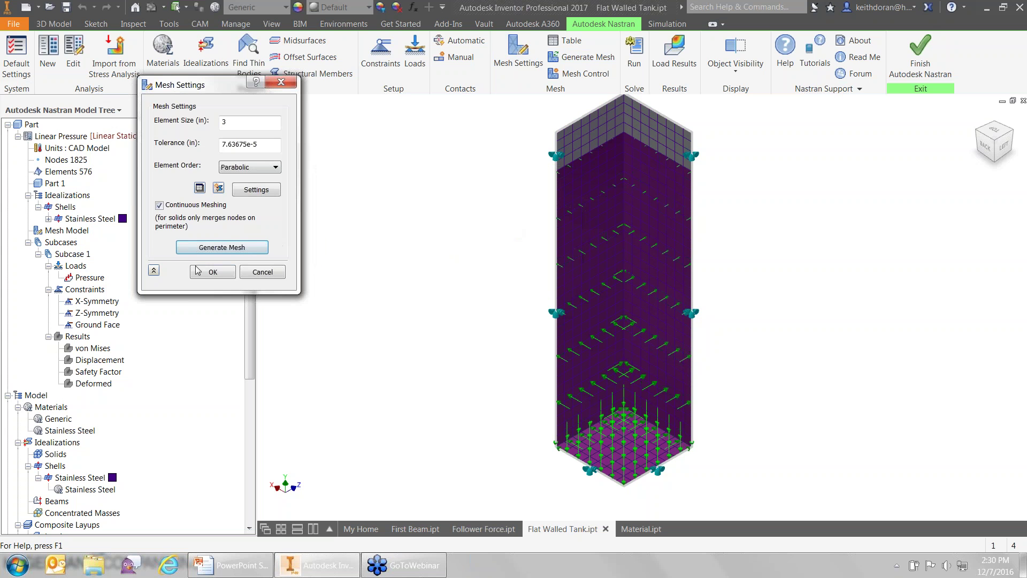
click(212, 273)
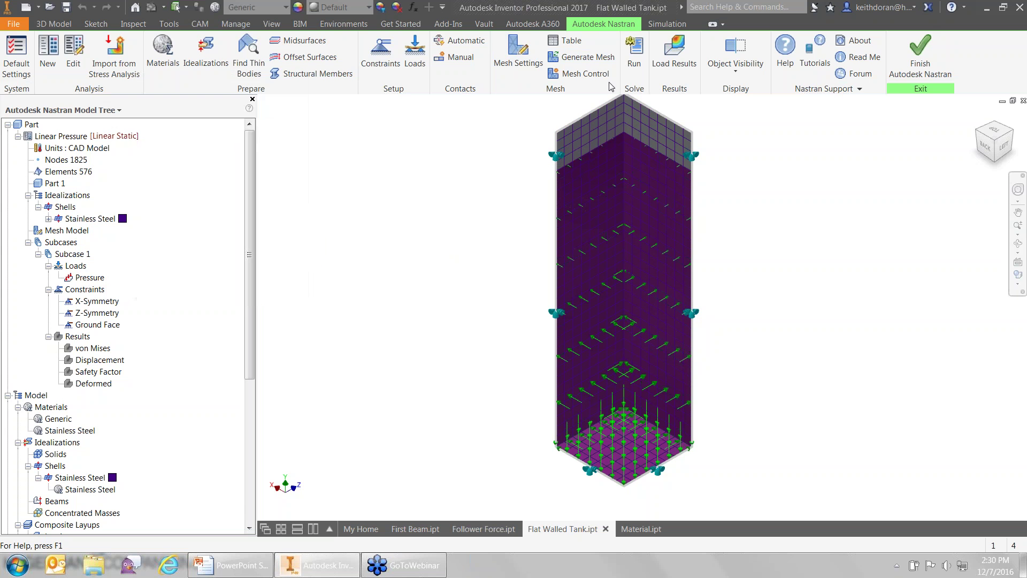
Solve the Linear Pressure analysis and display its Displacement contour on the tank
click(634, 52)
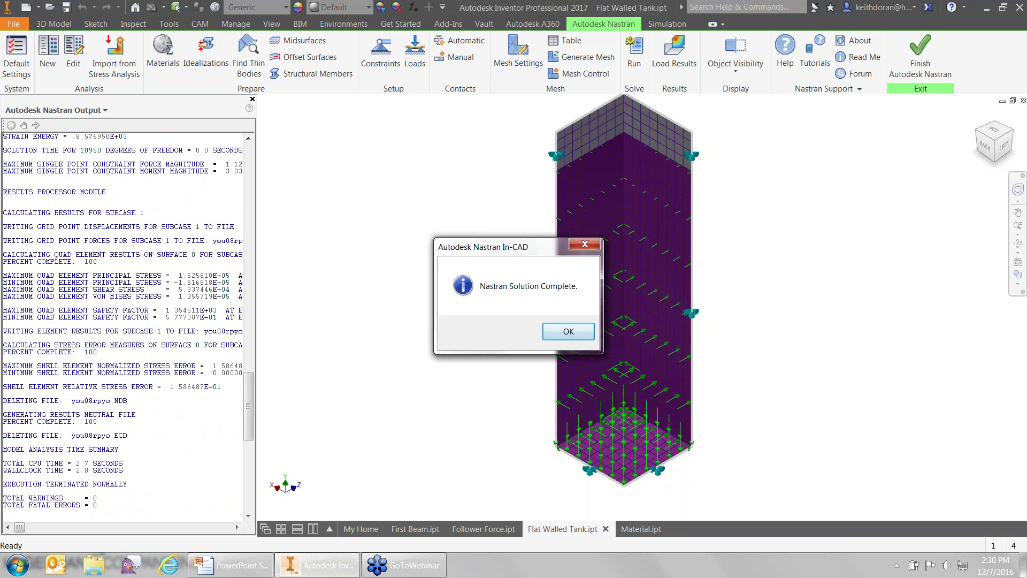
key(Return)
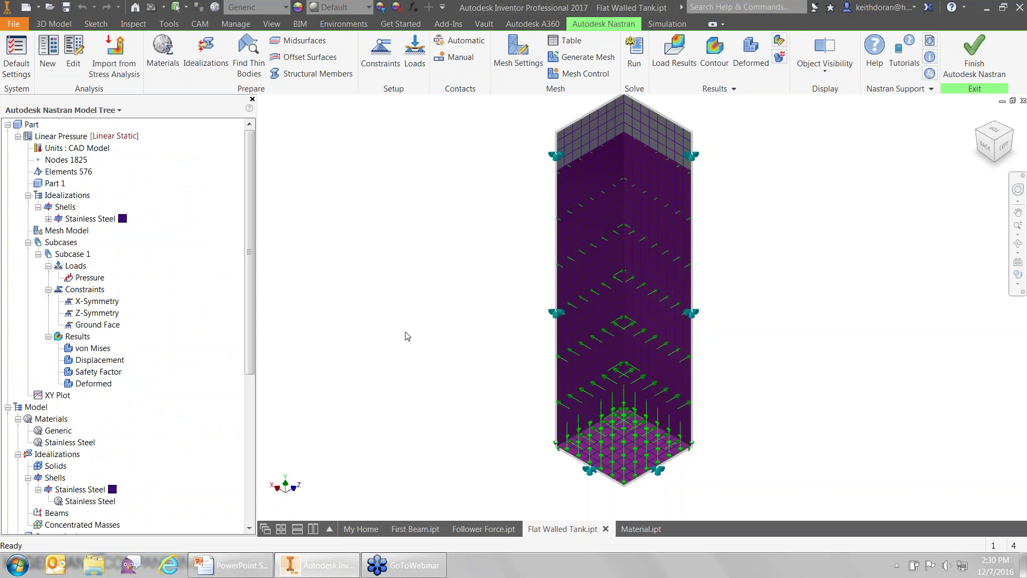
click(86, 364)
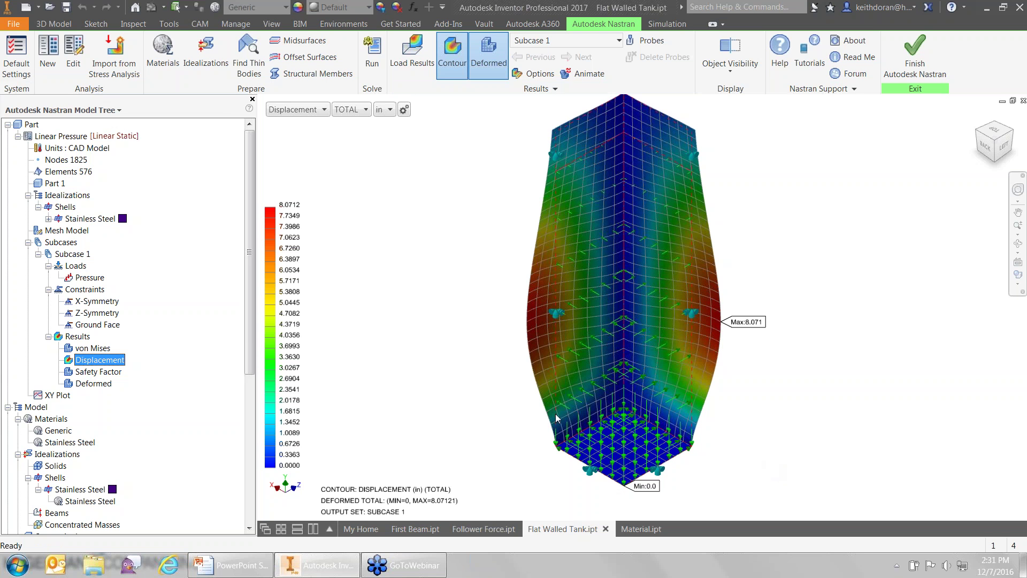
Collapse the linear results and create a new Nonlinear Static analysis under the part, titled "nonLinear Pressure"
click(48, 337)
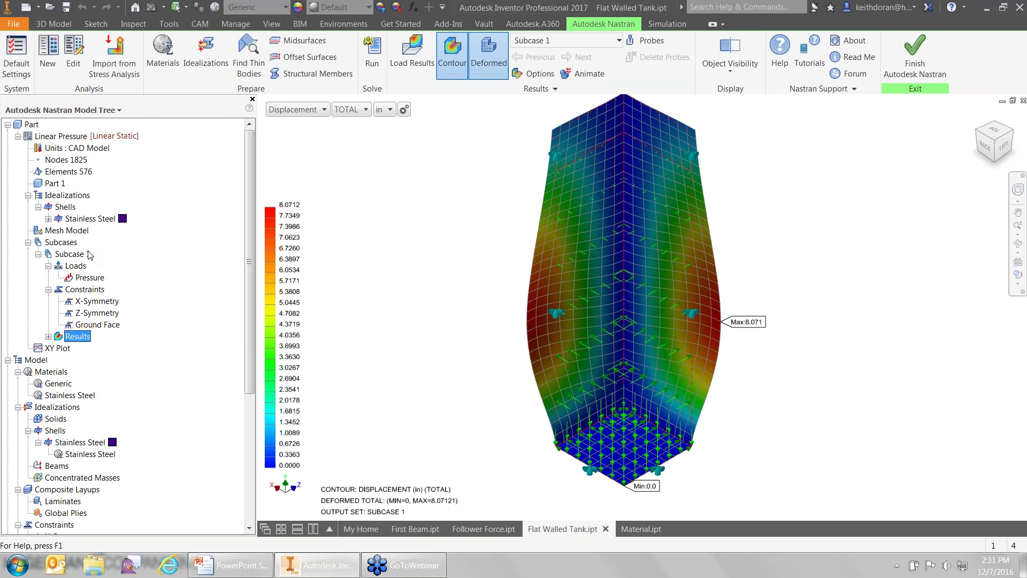
right_click(31, 124)
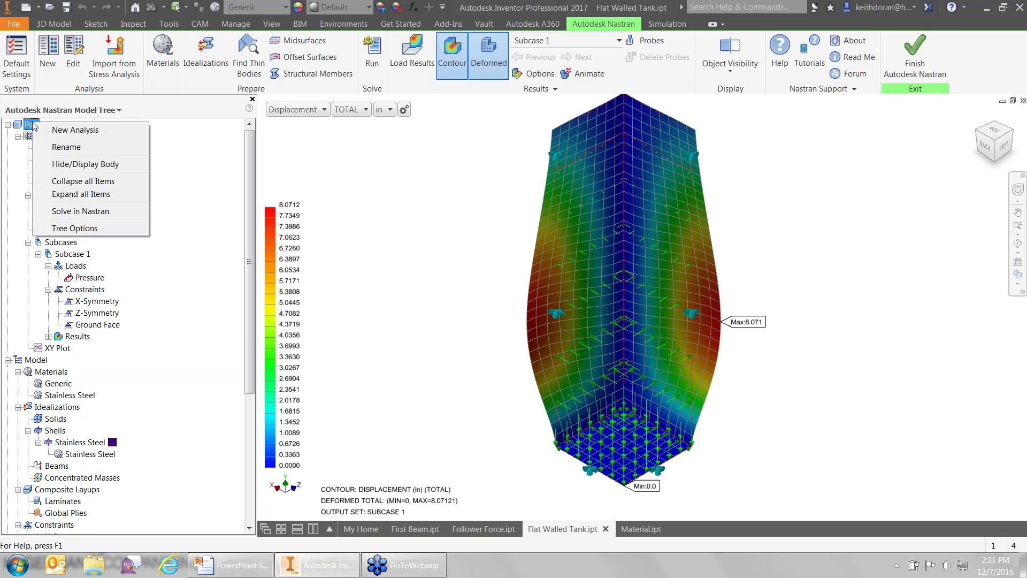
click(68, 137)
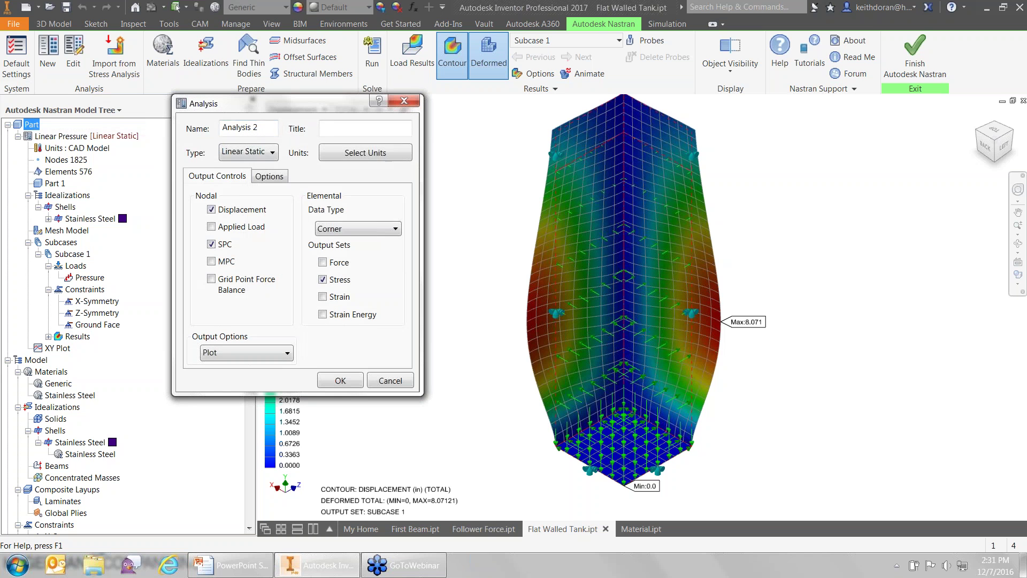
click(348, 130)
text(nonLinear Pressure)
click(252, 154)
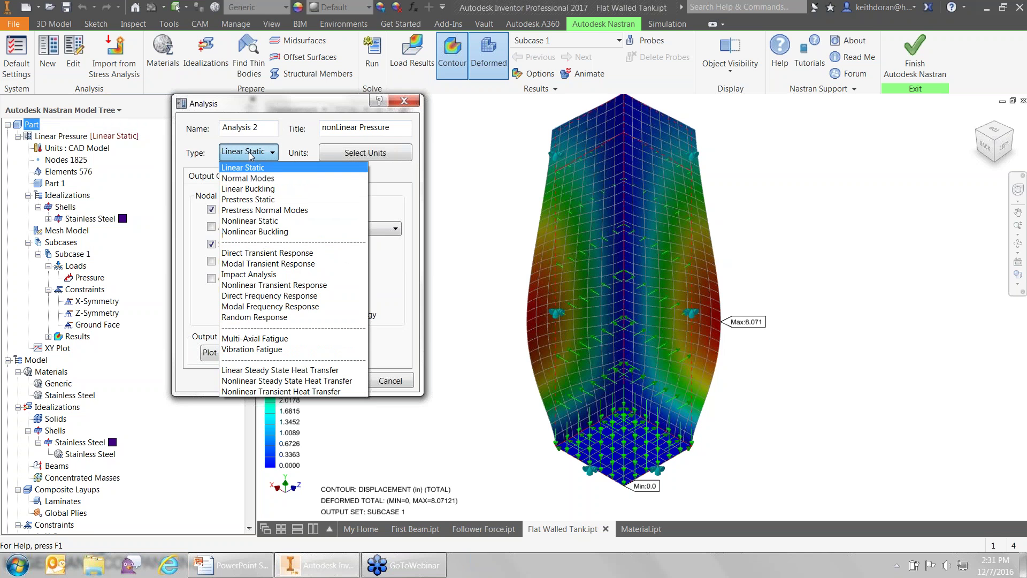
click(243, 221)
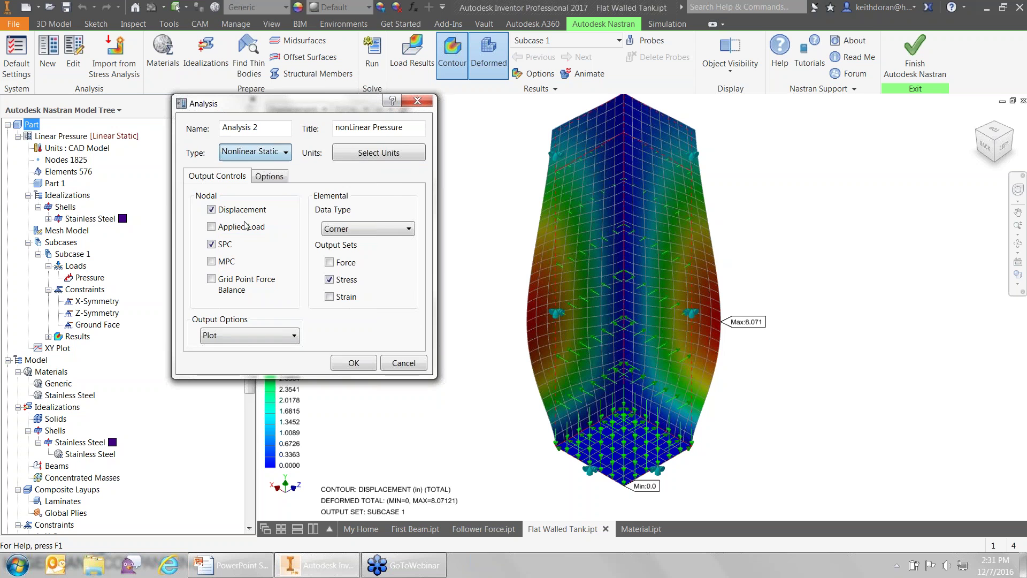
click(357, 363)
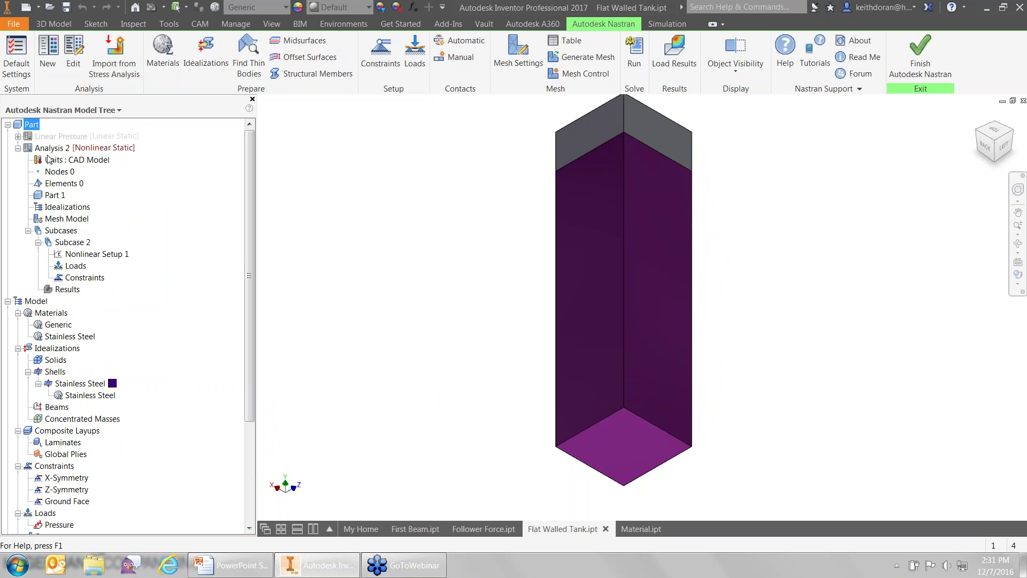
Rename the new nonlinear static analysis as "nonlinear pressure"
click(63, 153)
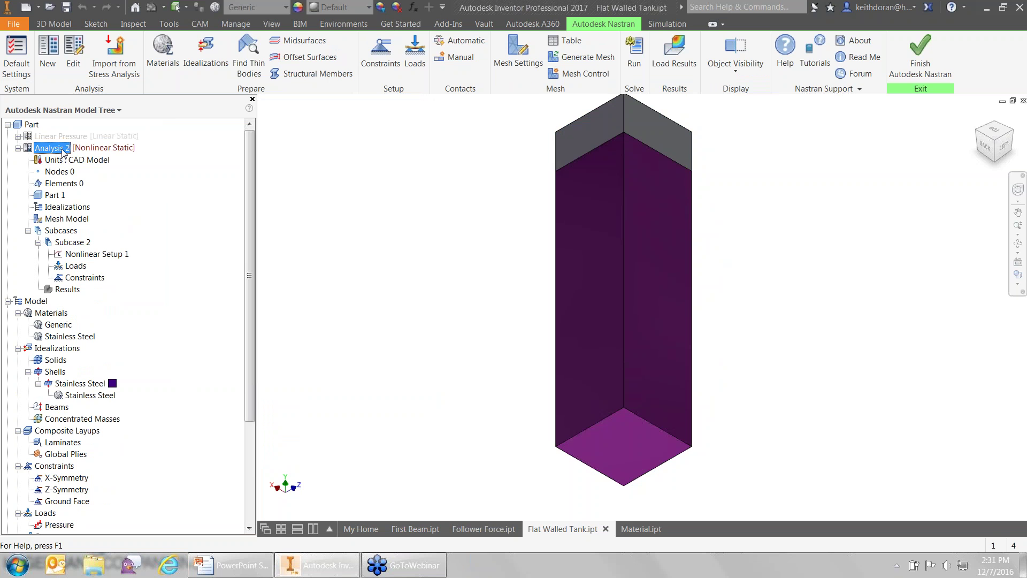
click(63, 153)
text(nonlinear press)
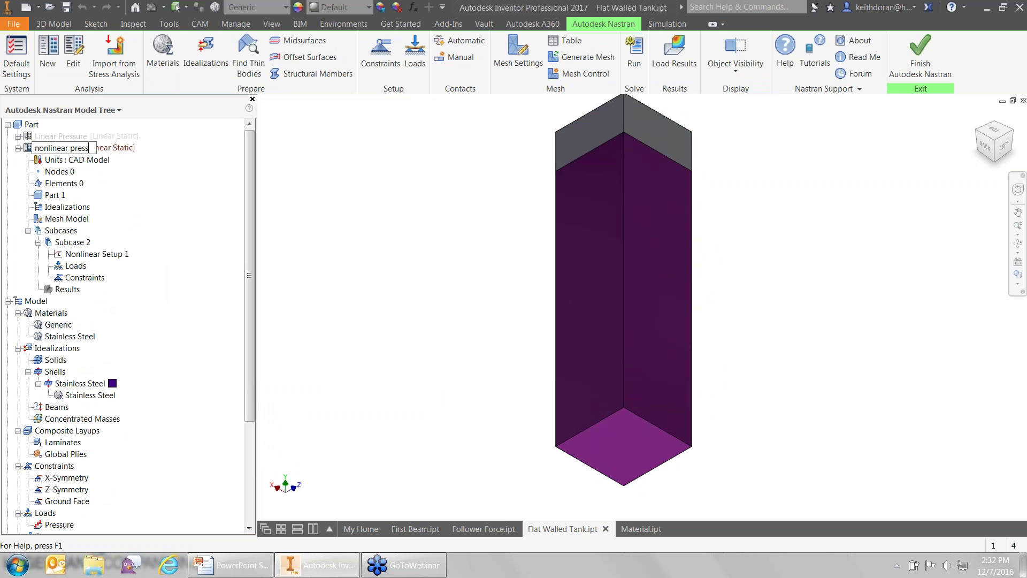
text(ures)
key(BackSpace)
key(Return)
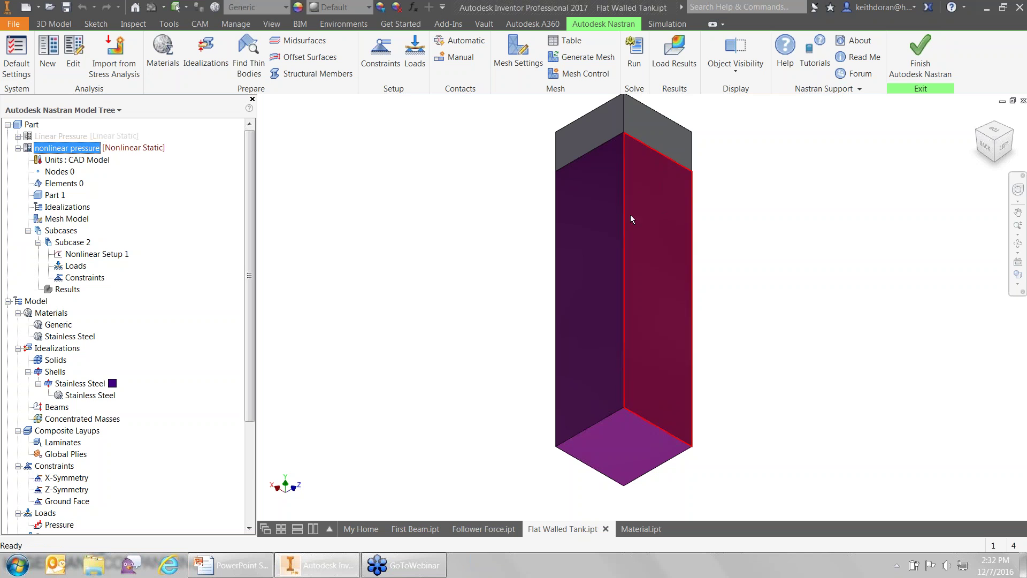
Assign the model's X-Symmetry, Z-Symmetry and Ground Face constraints to Subcase 2 of the nonlinear pressure analysis
click(79, 481)
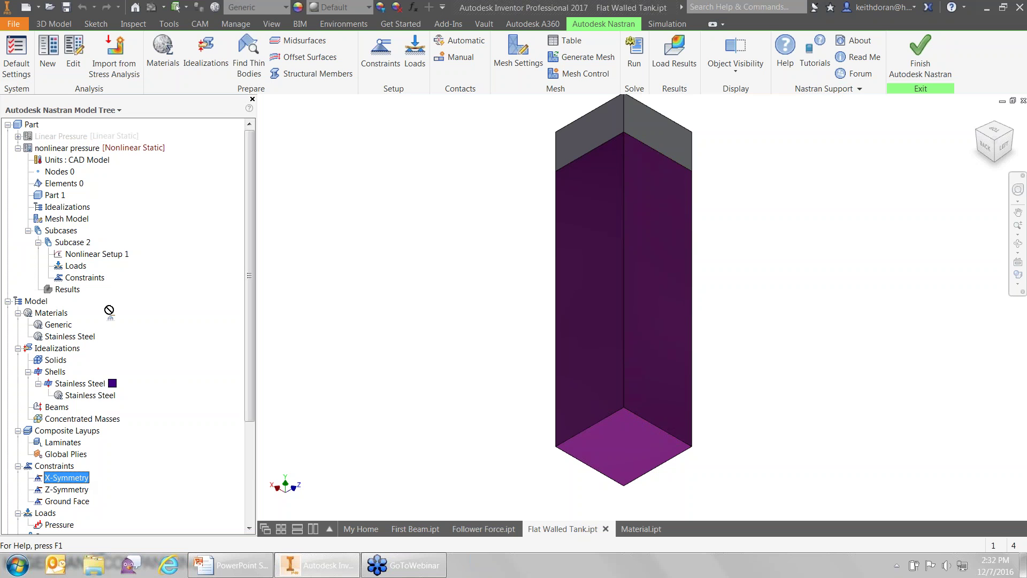
click(100, 278)
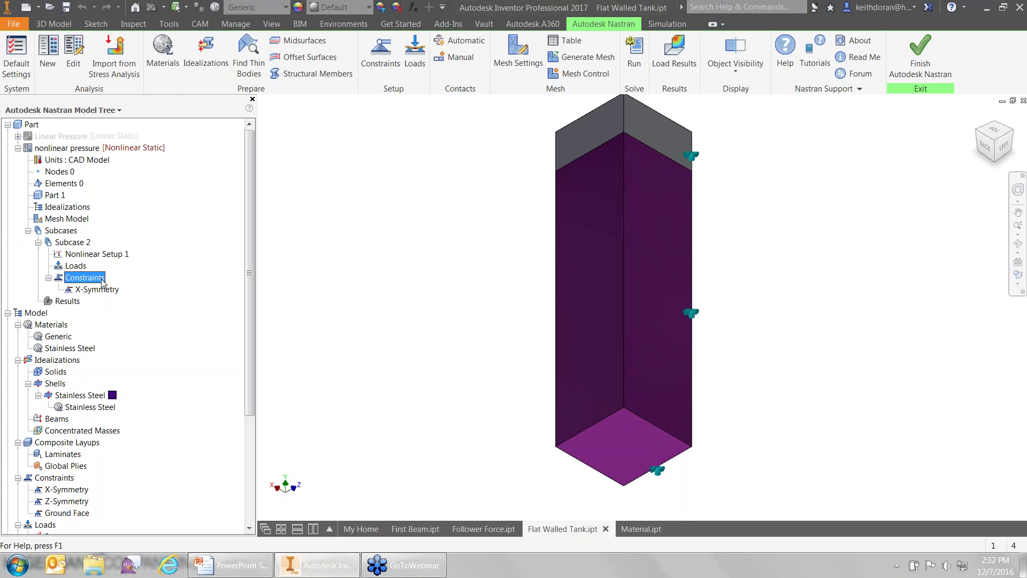
drag(66, 501, 90, 278)
drag(75, 525, 86, 266)
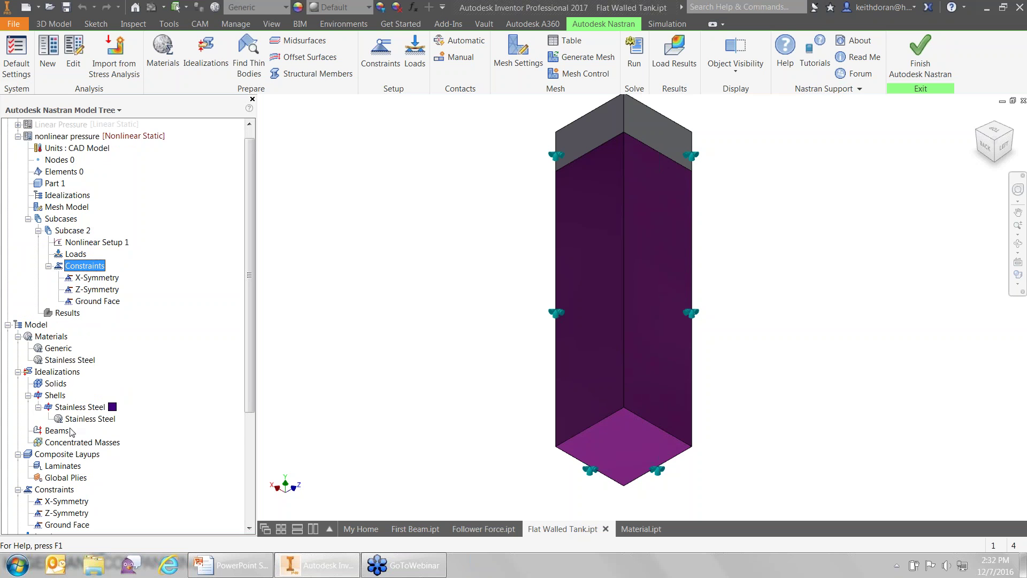
Assign the model's Pressure load to Subcase 2 and the Stainless Steel shell idealization to the nonlinear pressure analysis
scroll(93, 431, down, 2)
drag(62, 477, 81, 182)
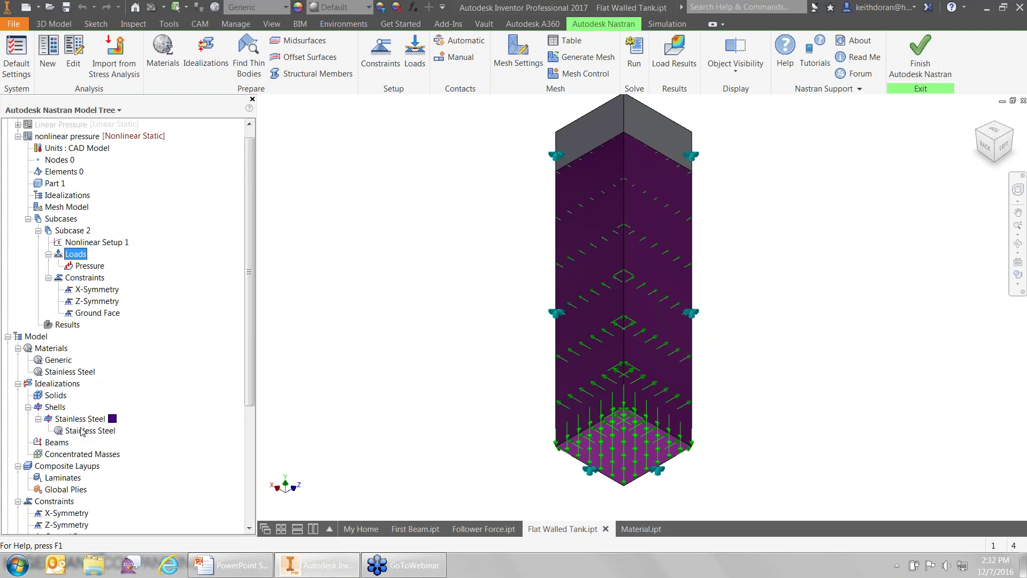
drag(81, 431, 51, 186)
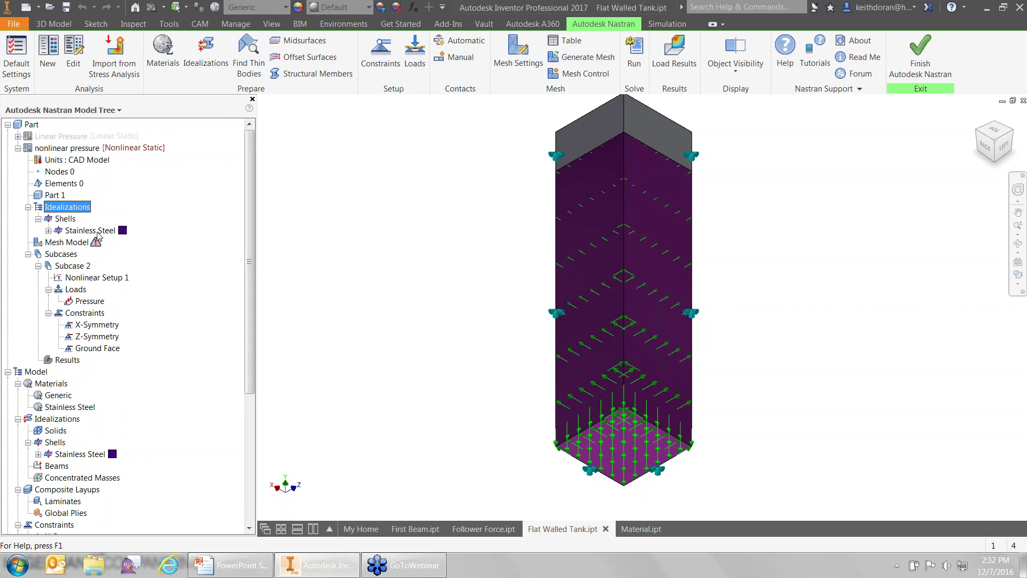
double_click(80, 231)
key(Return)
Mesh the tank for the nonlinear pressure analysis with an element size of 3 in
click(68, 243)
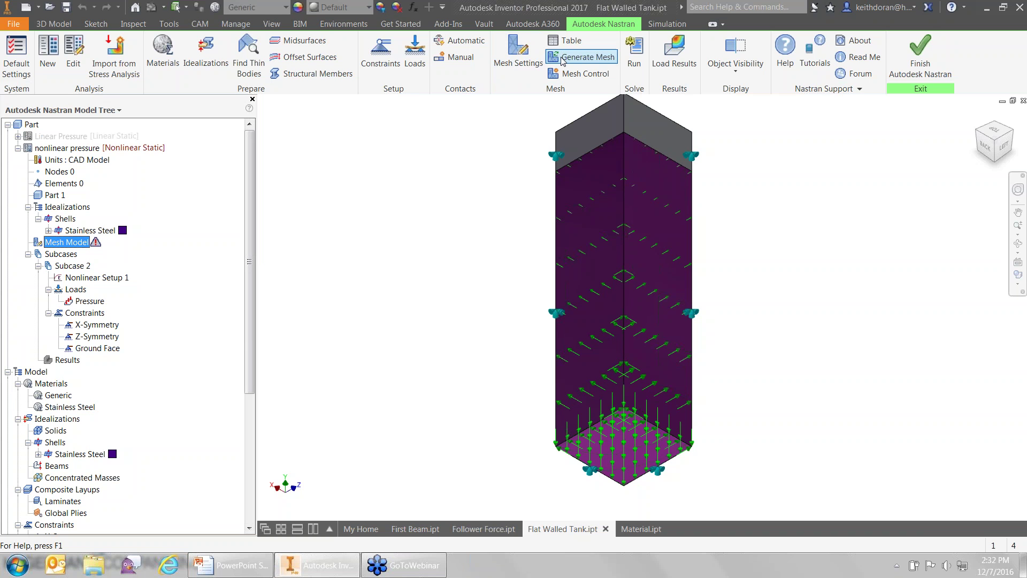
click(583, 56)
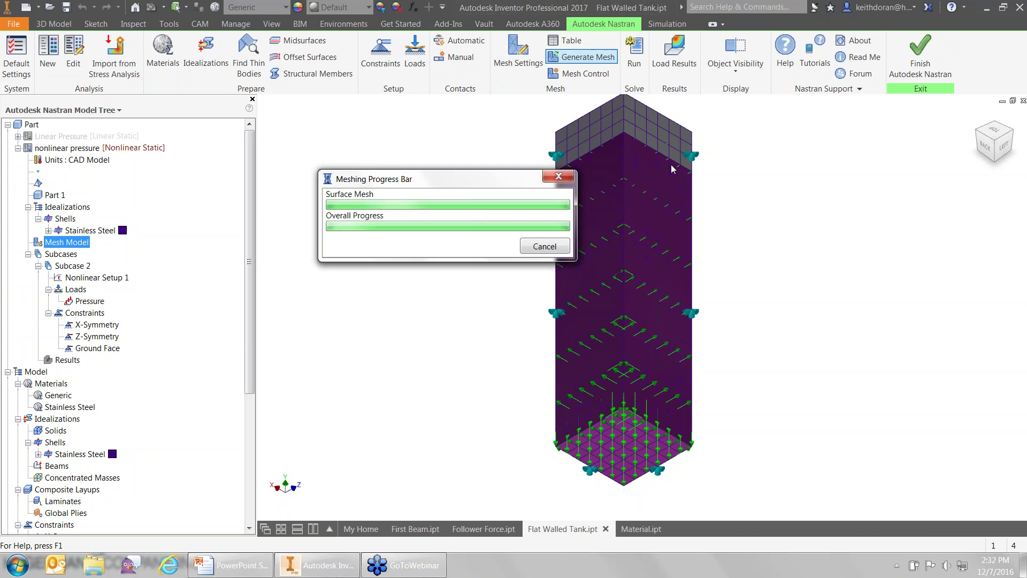
click(517, 53)
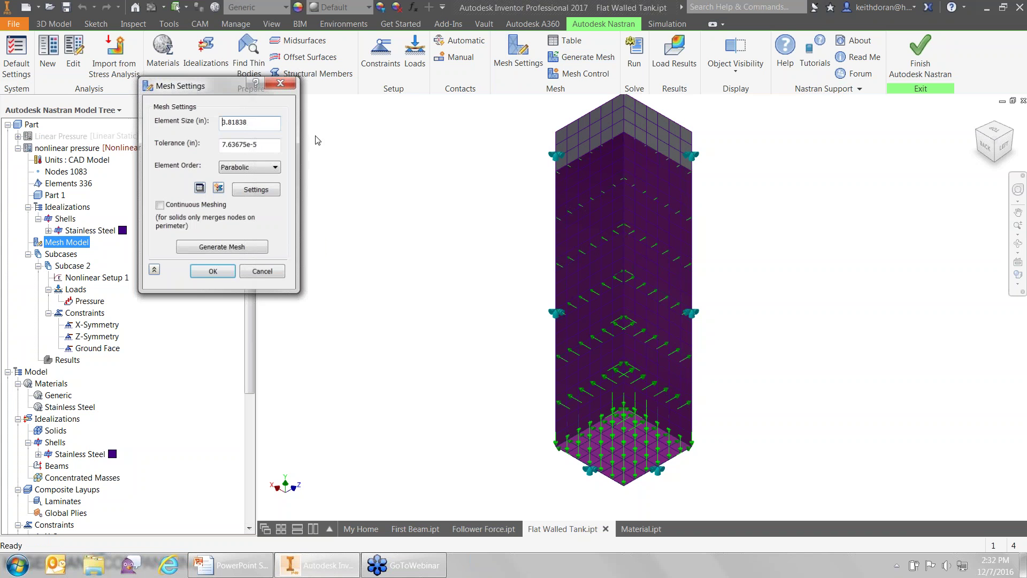
text(3)
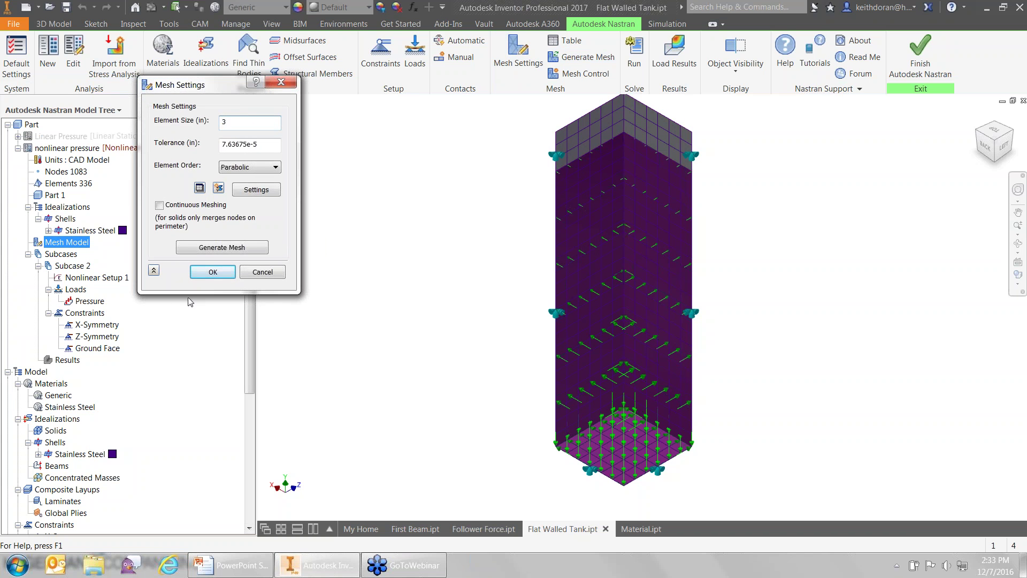
click(212, 271)
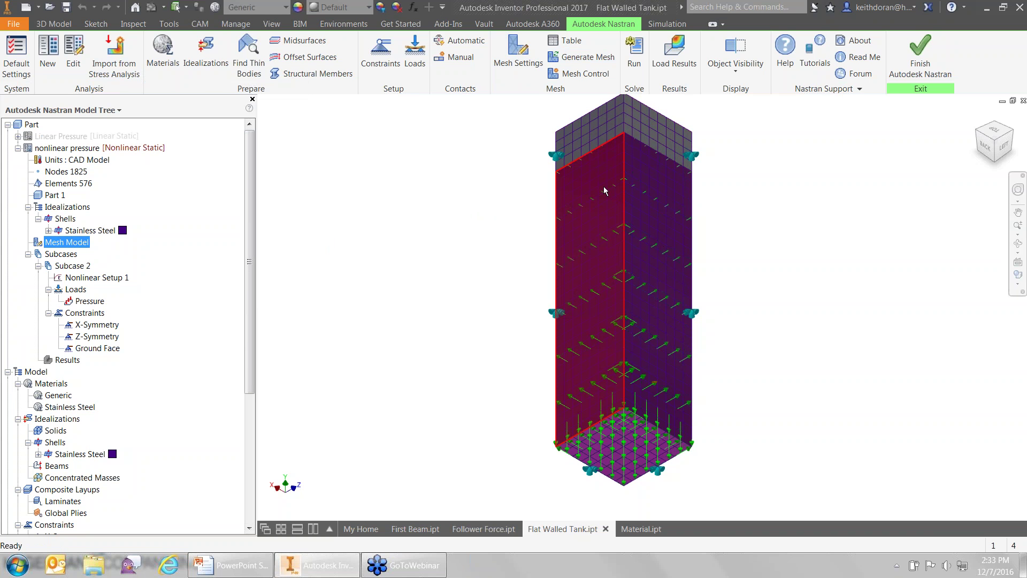
Turn on Intermediate Output in Nonlinear Setup 1 of Subcase 2
click(78, 279)
double_click(78, 279)
click(310, 129)
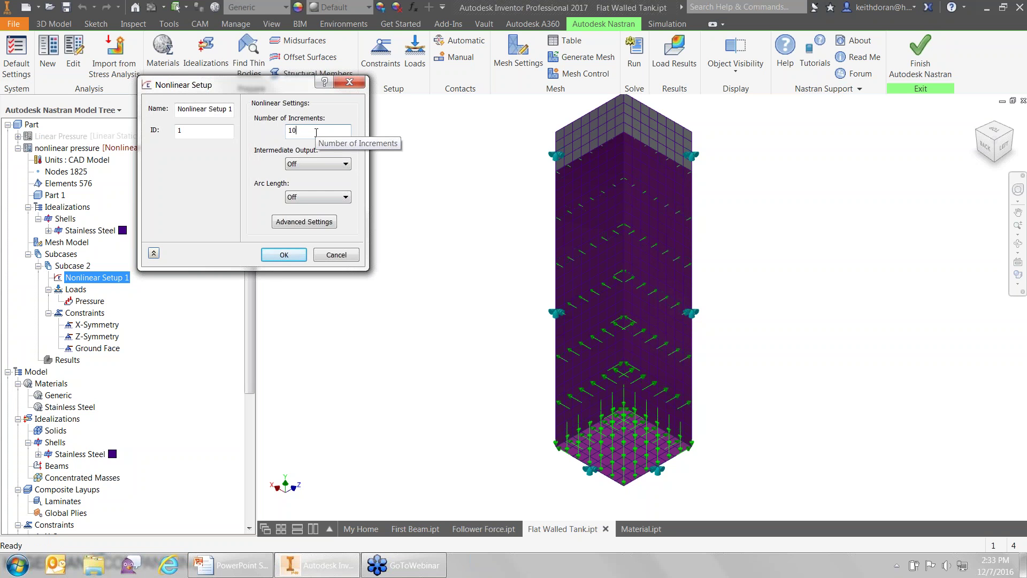
click(316, 164)
click(293, 180)
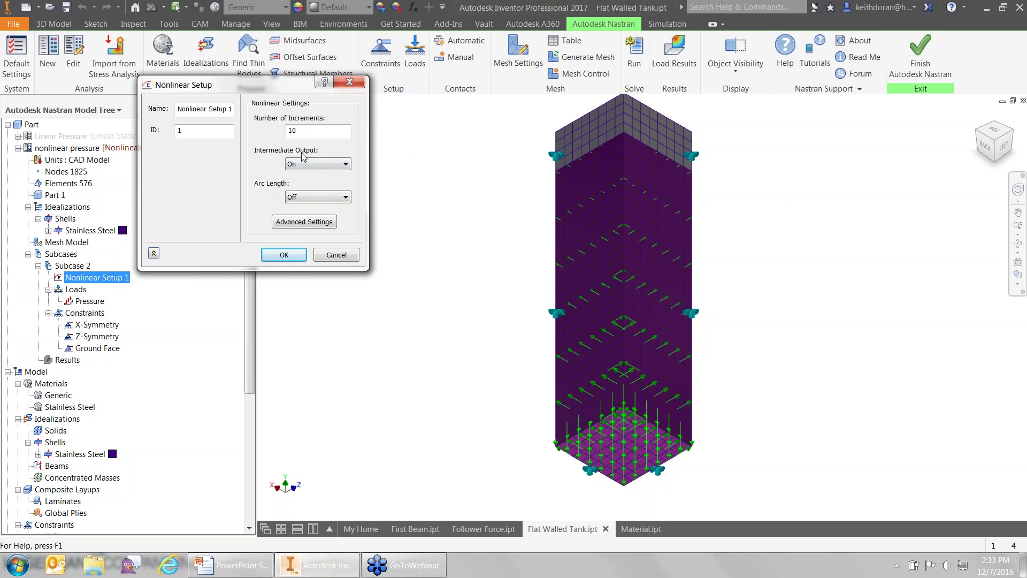
click(281, 255)
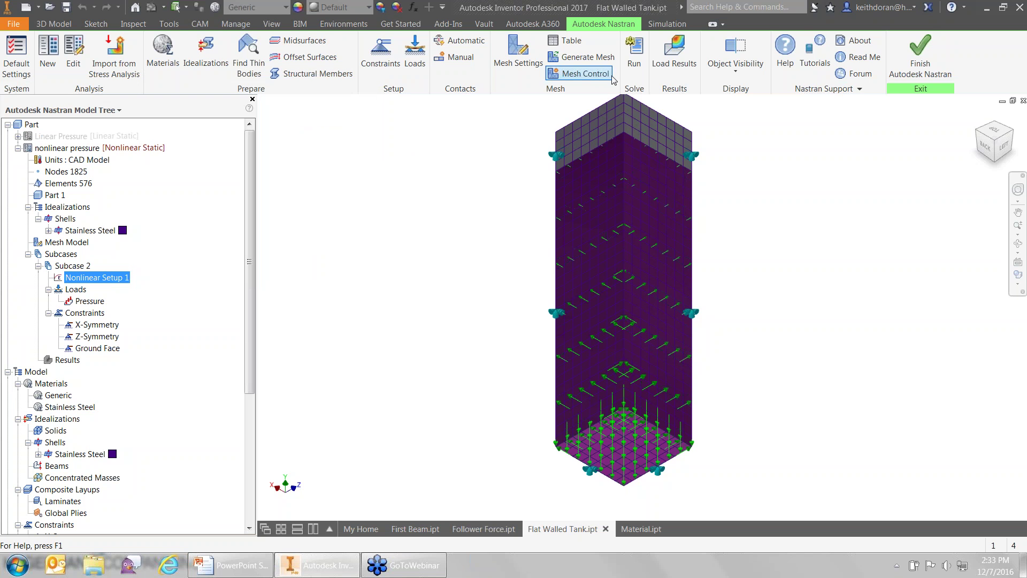
Solve the nonlinear pressure analysis and display the total Displacement contour for INCR 10, LOAD=1.0
click(639, 65)
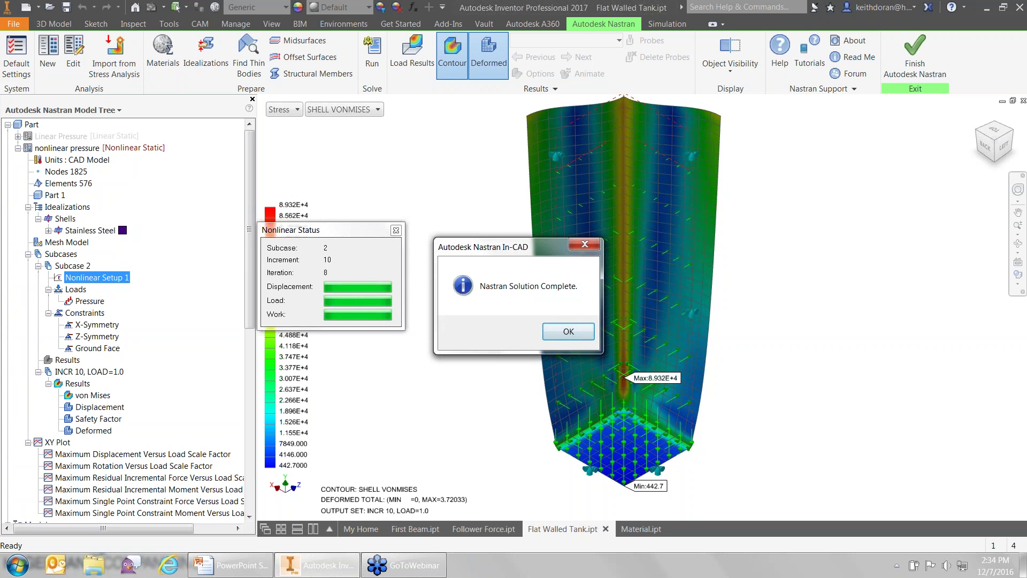
key(Return)
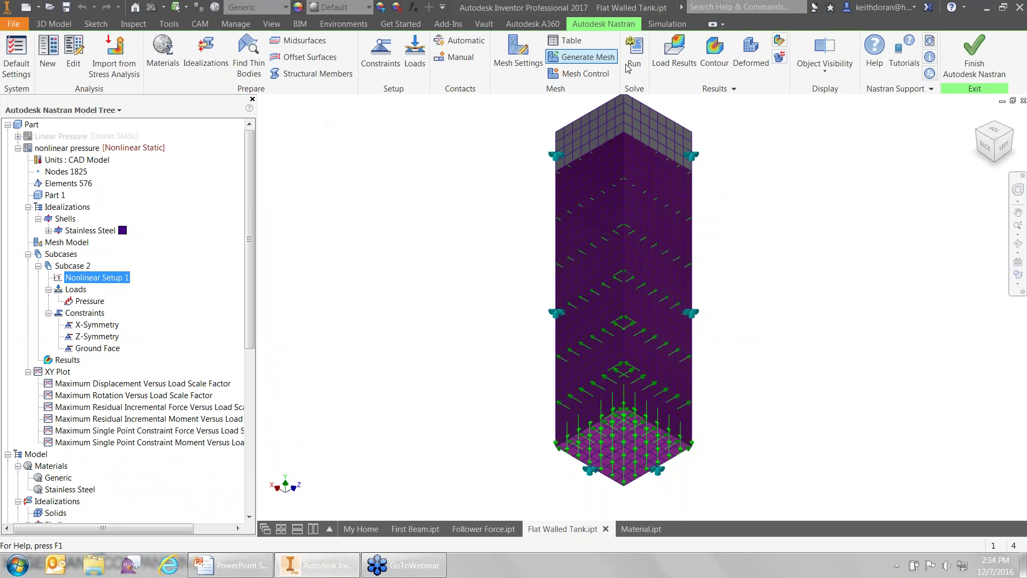
click(712, 68)
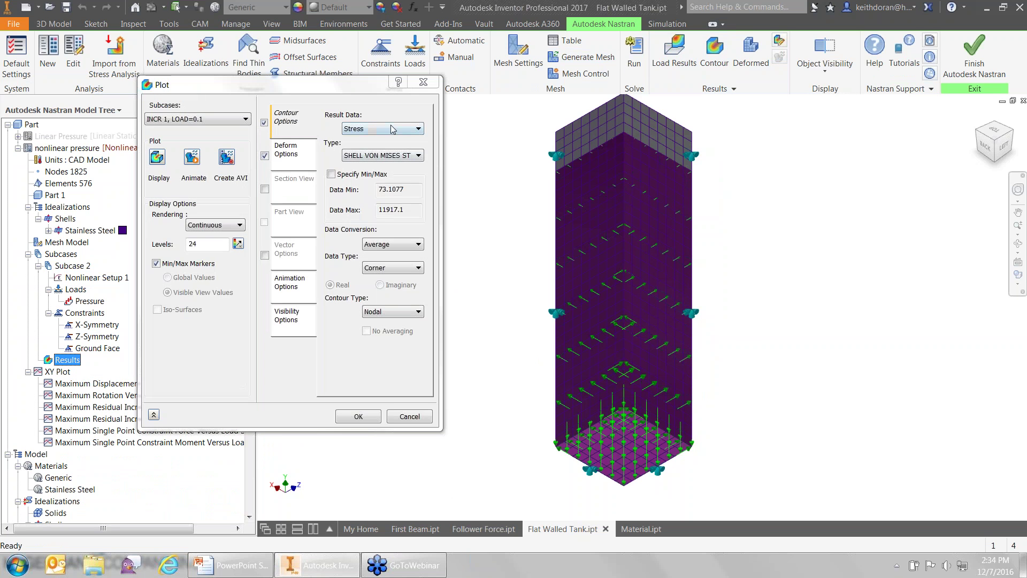
click(345, 128)
click(365, 140)
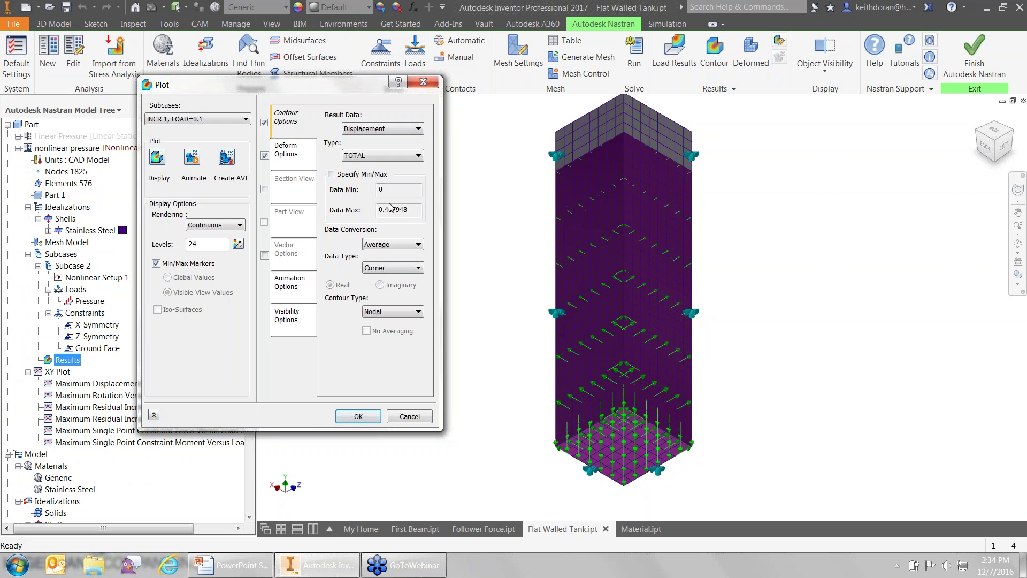
click(193, 119)
click(177, 215)
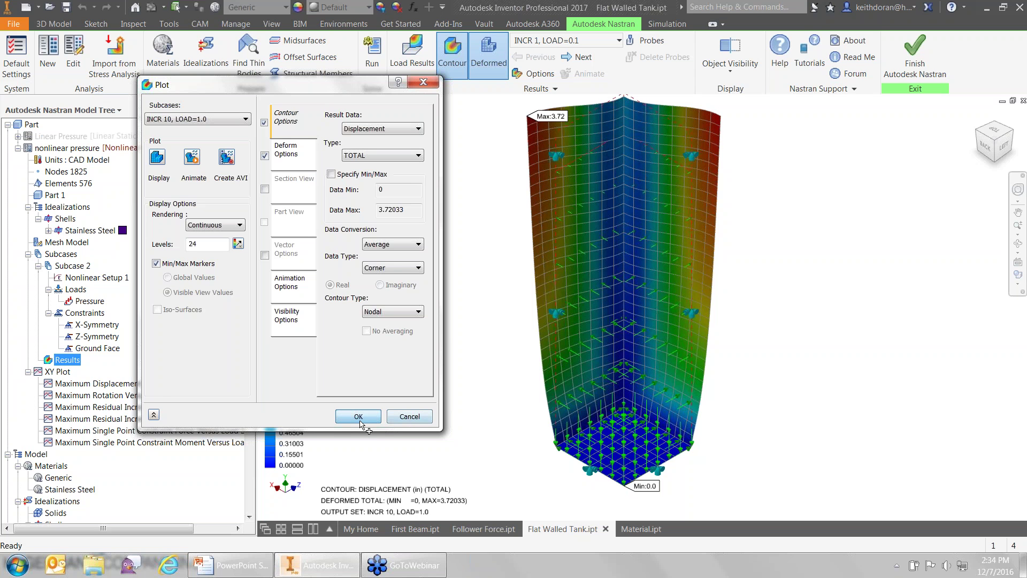
Examine the Maximum Displacement Versus Load Scale Factor plot, close it and switch to the PowerPoint slide show
click(136, 389)
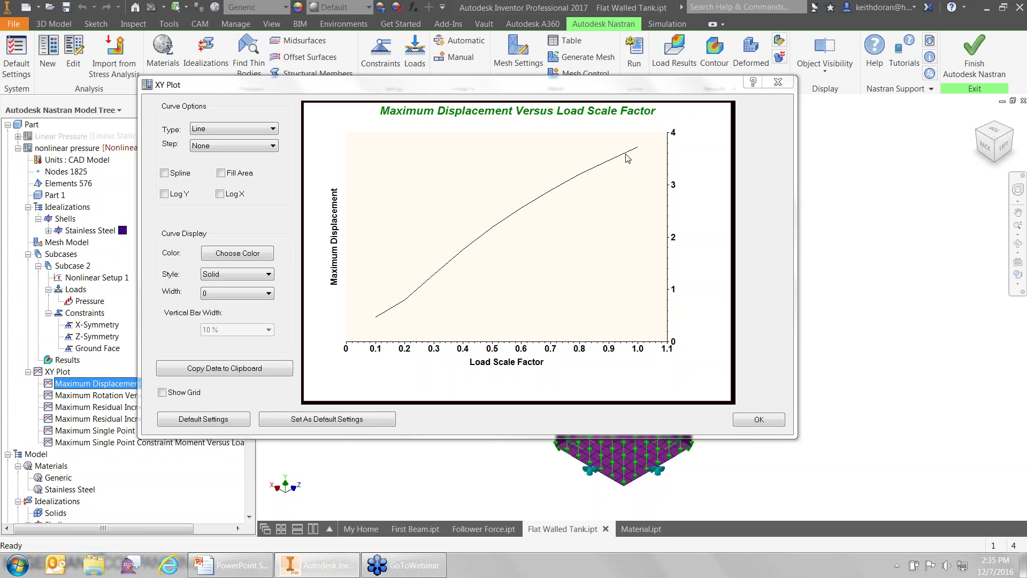
click(774, 82)
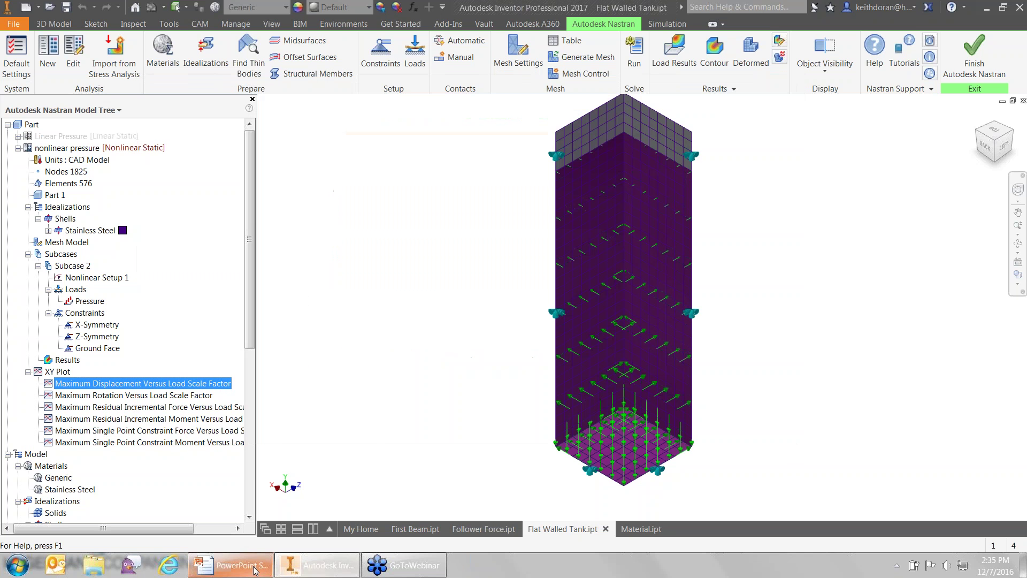
click(230, 565)
click(592, 372)
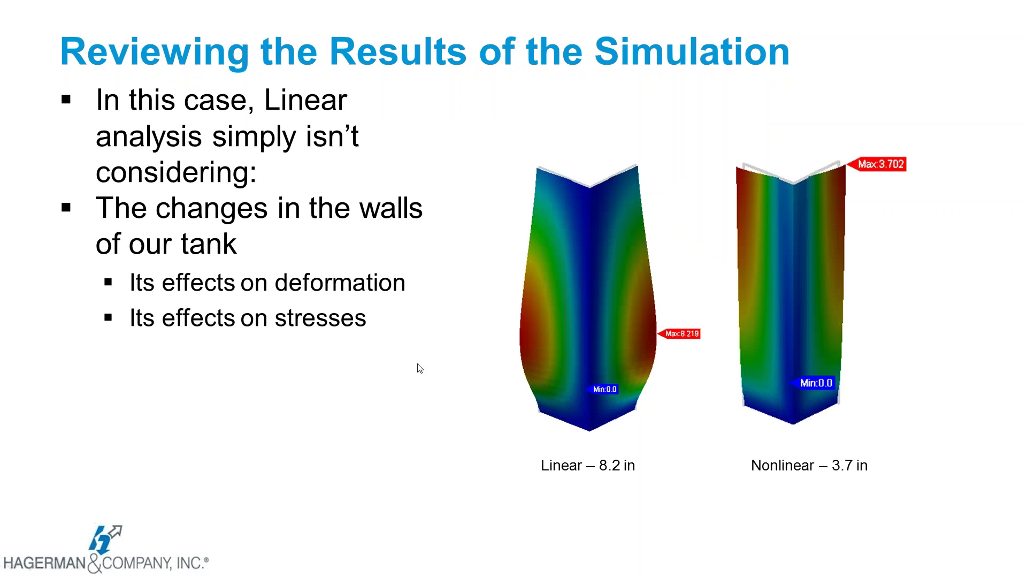
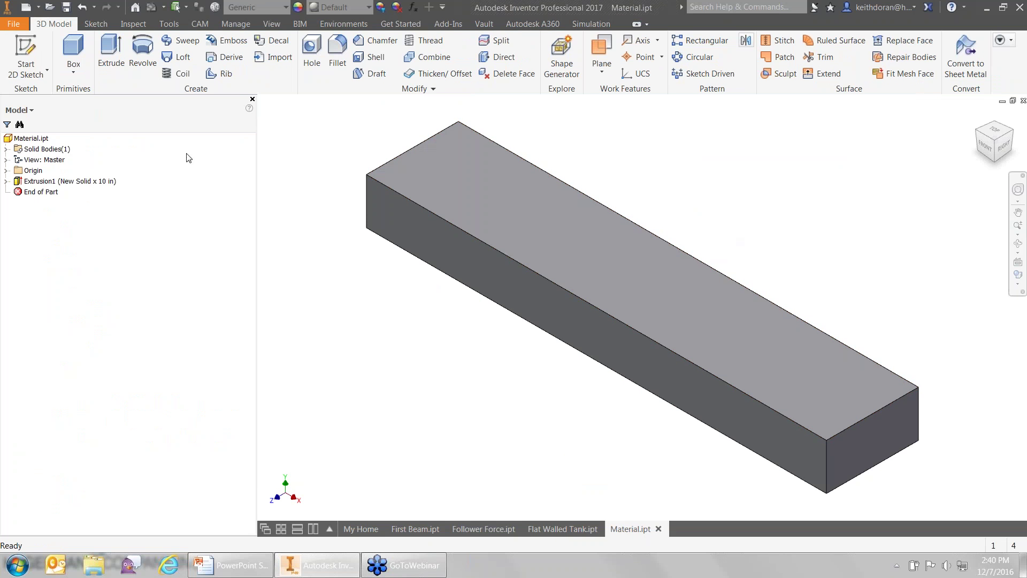
Enter the Autodesk Nastran environment for the Material.ipt bar and change Analysis 1's type to Nonlinear Static
click(358, 27)
click(265, 50)
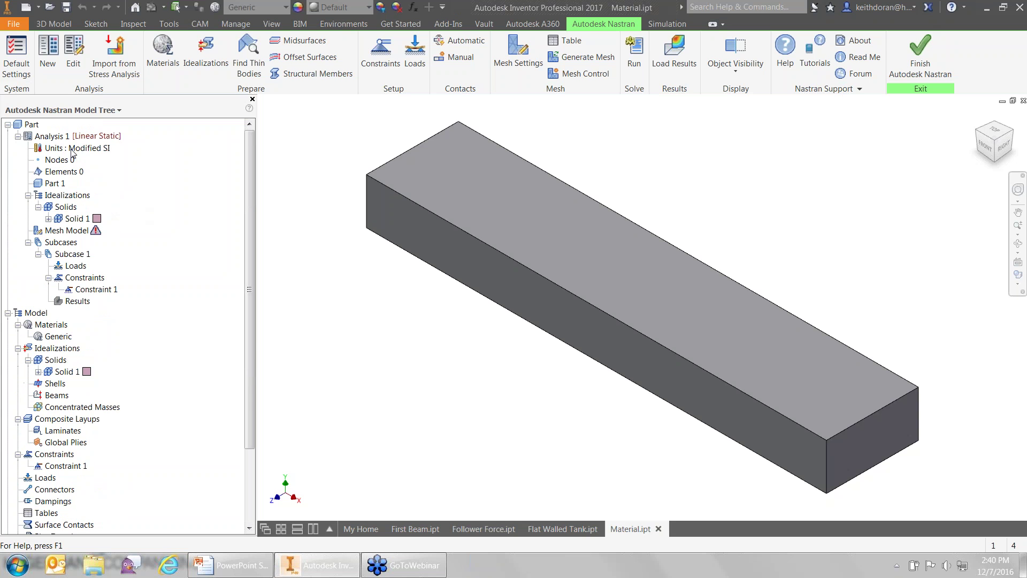
right_click(63, 140)
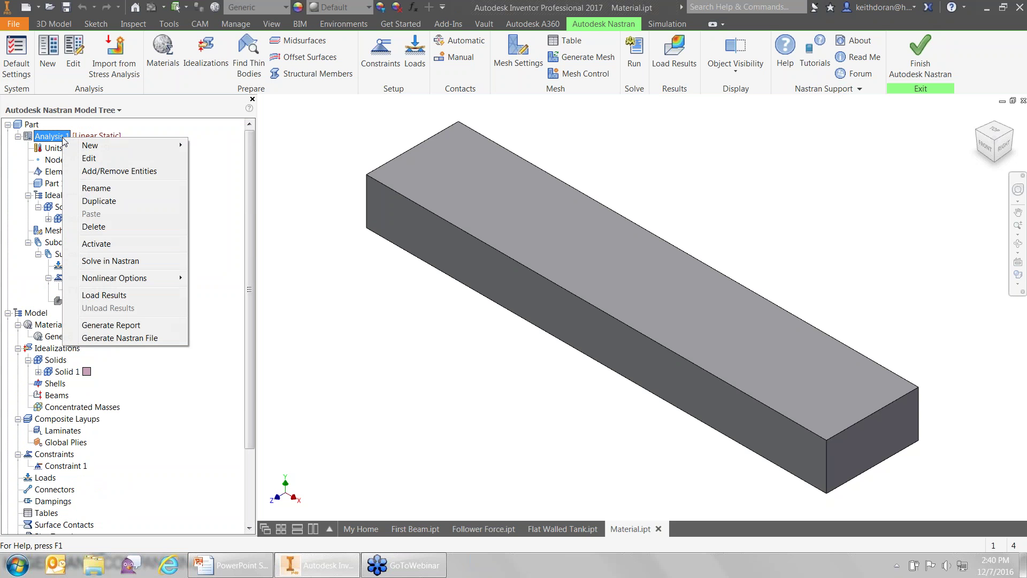
click(90, 158)
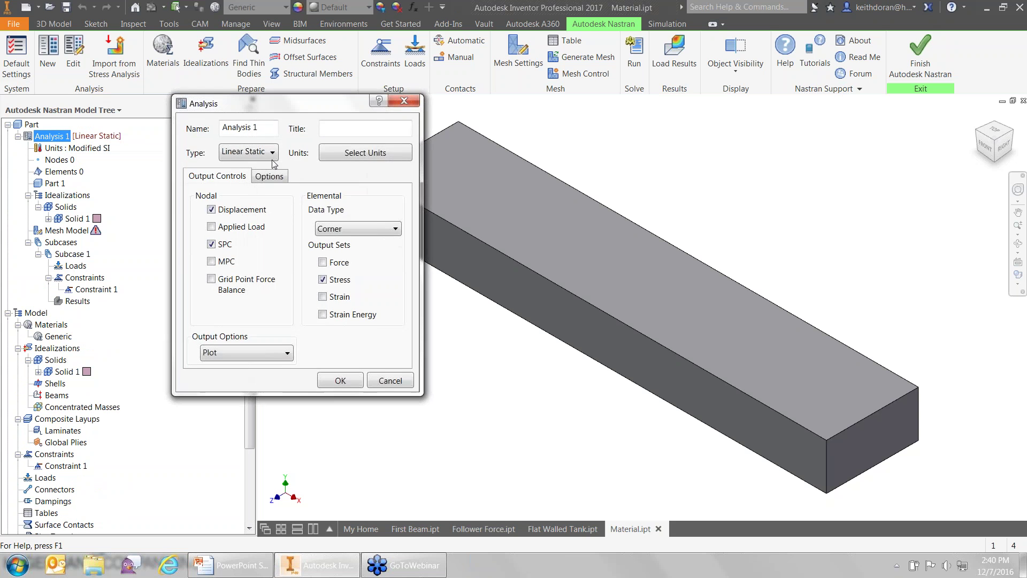
click(269, 155)
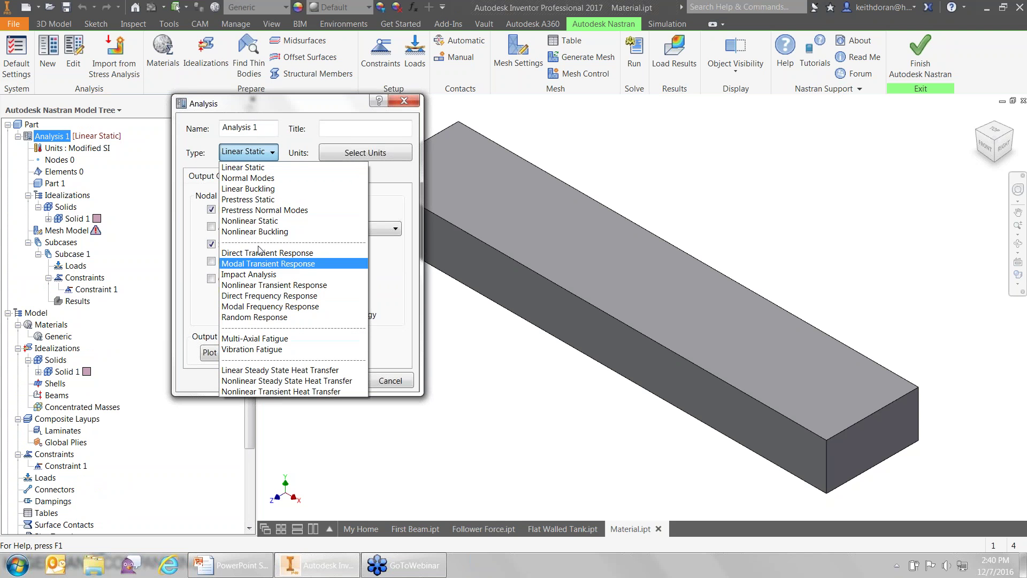
click(261, 222)
click(353, 363)
Review Analysis 1's contact and large displacement options and the settings of the Solid 1 idealization
right_click(61, 137)
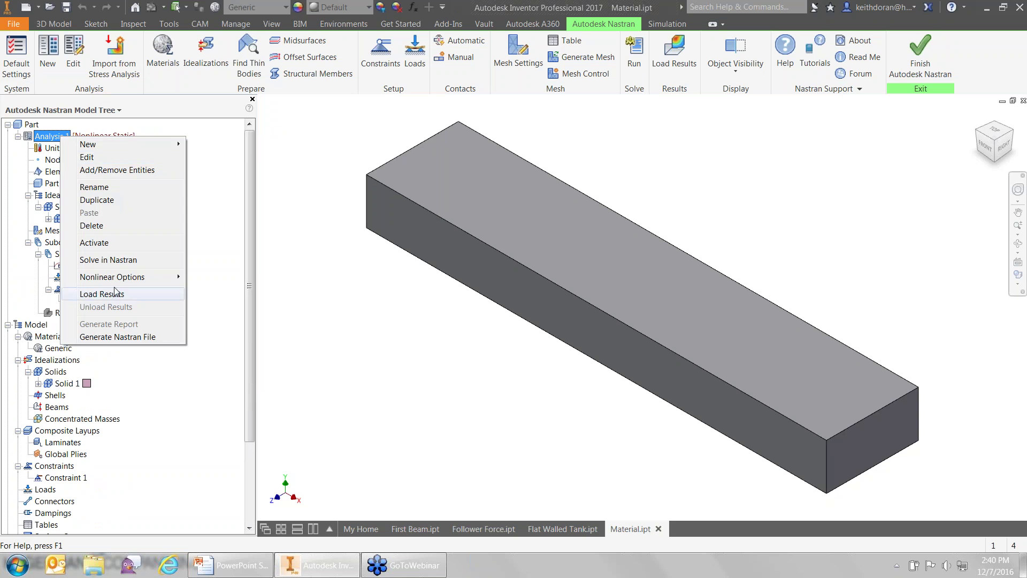
click(87, 157)
click(269, 176)
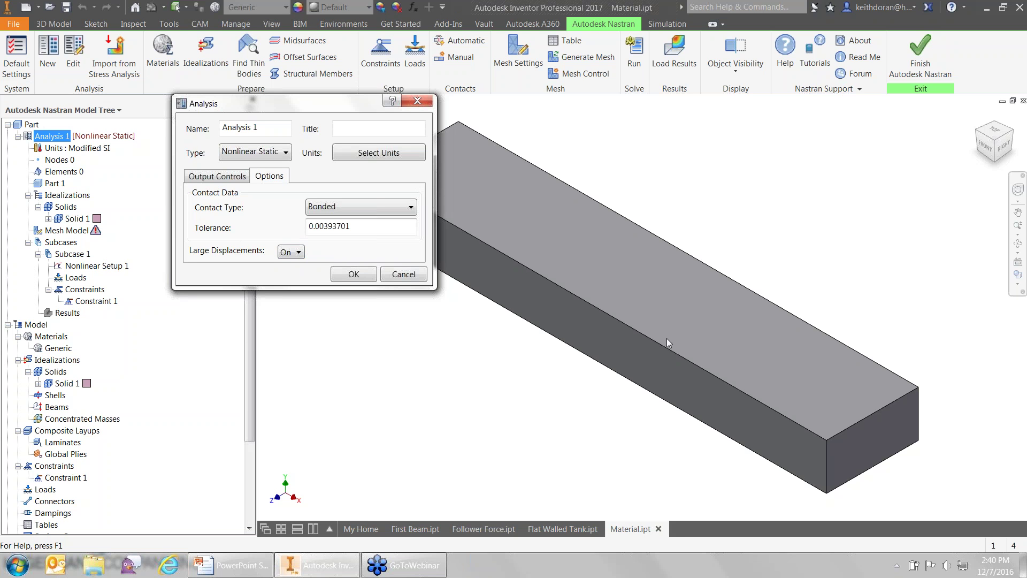
click(359, 278)
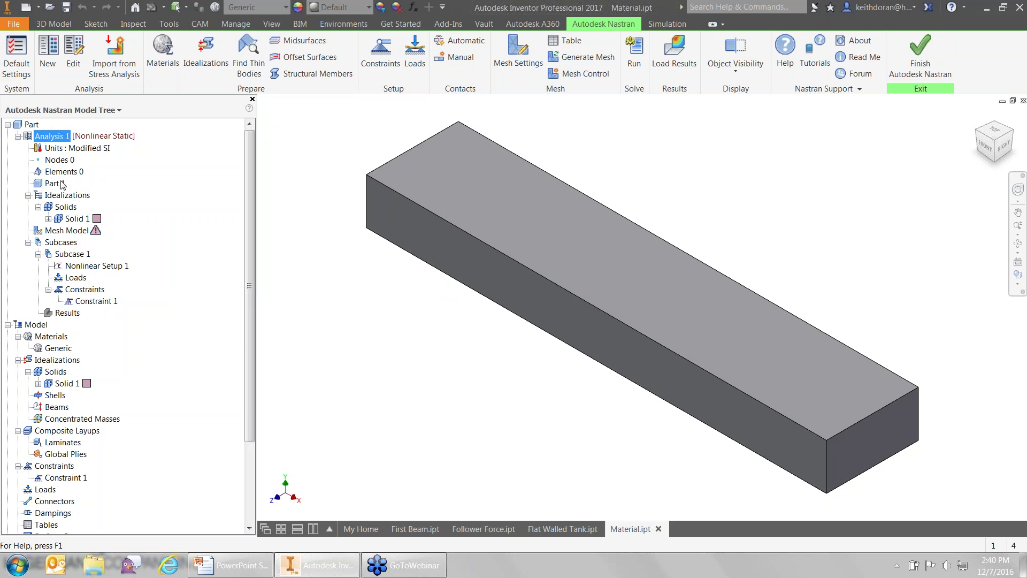
double_click(72, 219)
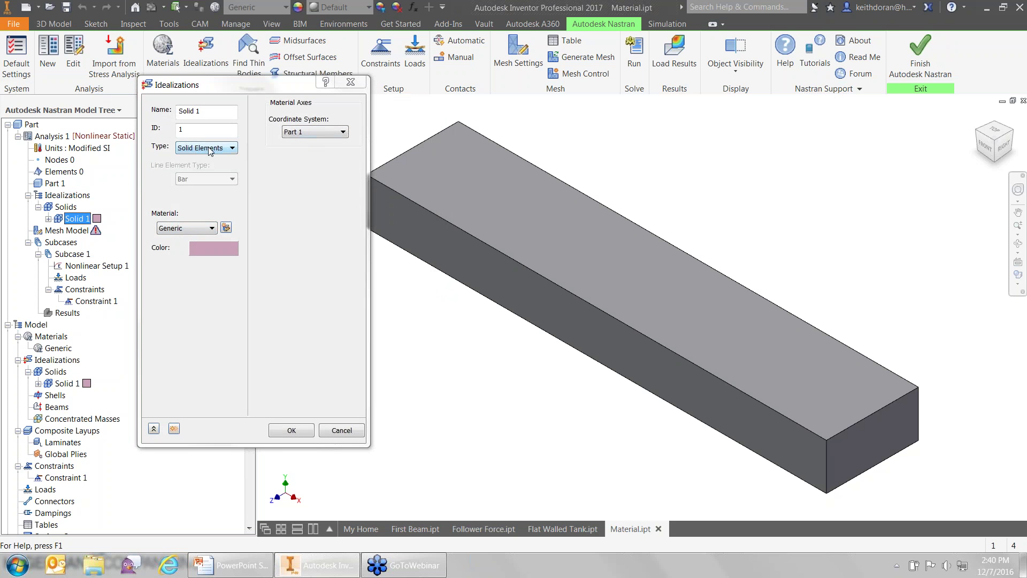
click(345, 432)
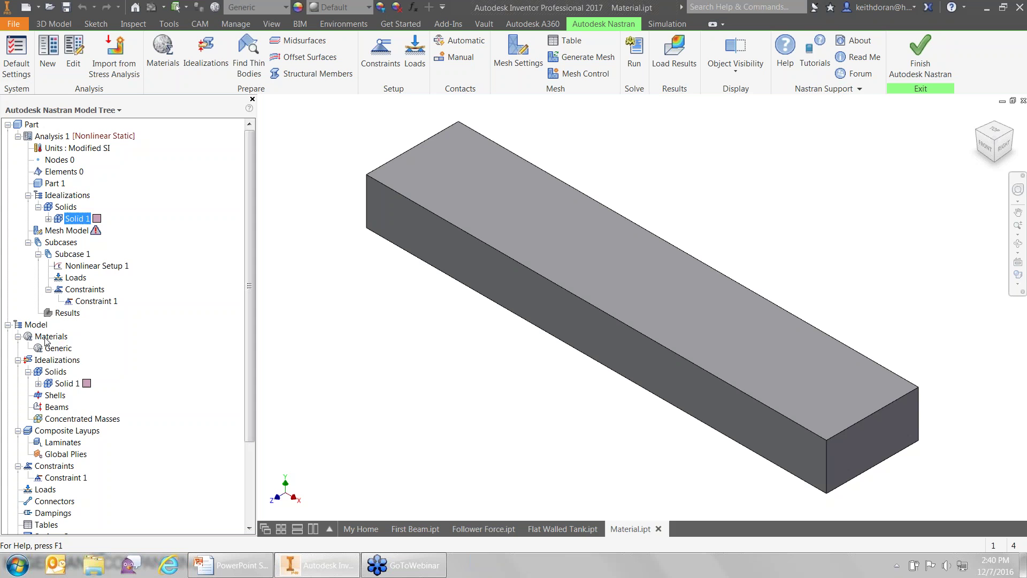
Start a new material and load Acrylonitrile Butadiene Styrene from the Autodesk Material Library into it
right_click(48, 336)
click(84, 346)
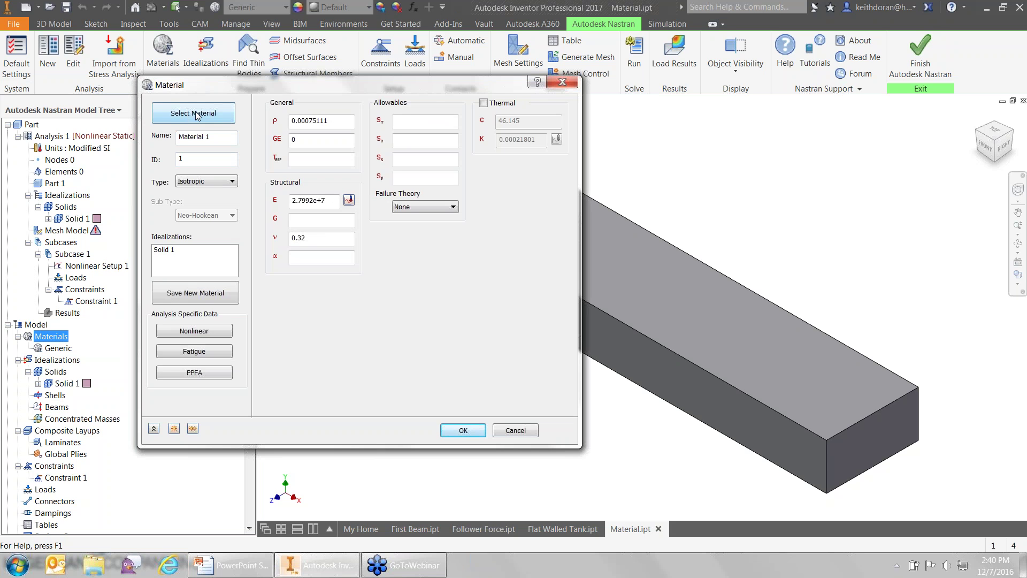
click(197, 114)
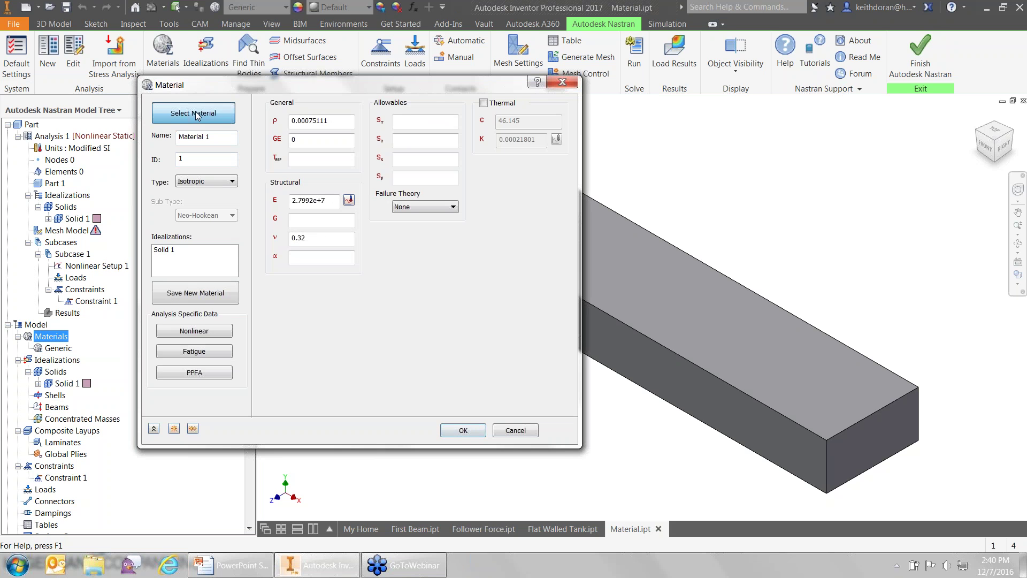
click(130, 134)
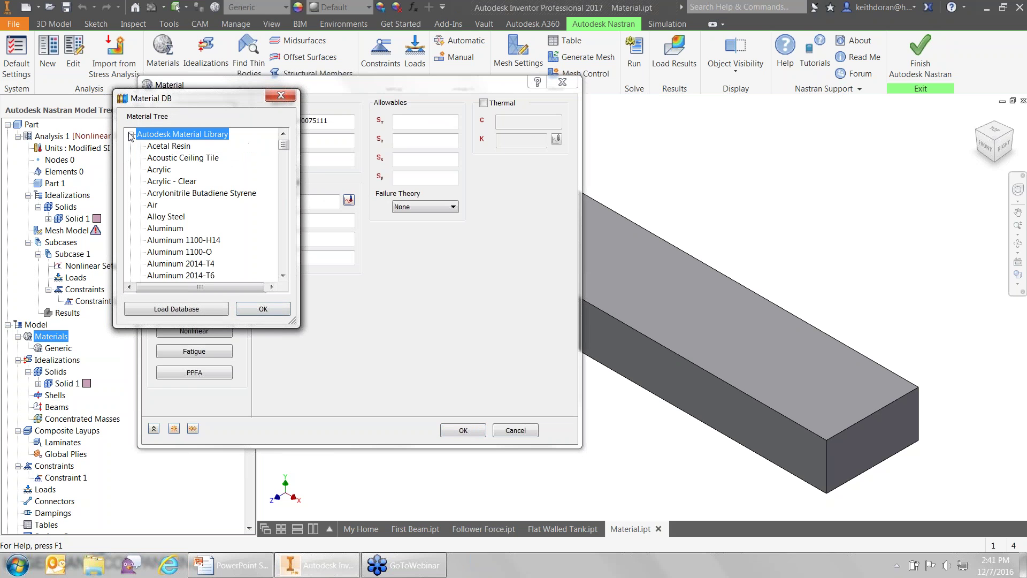
click(240, 193)
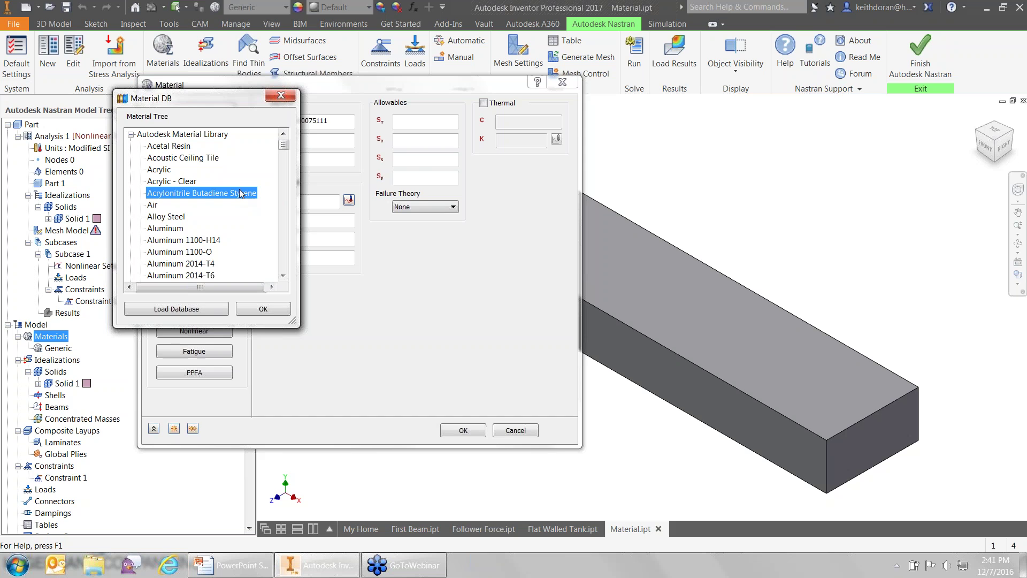
click(253, 310)
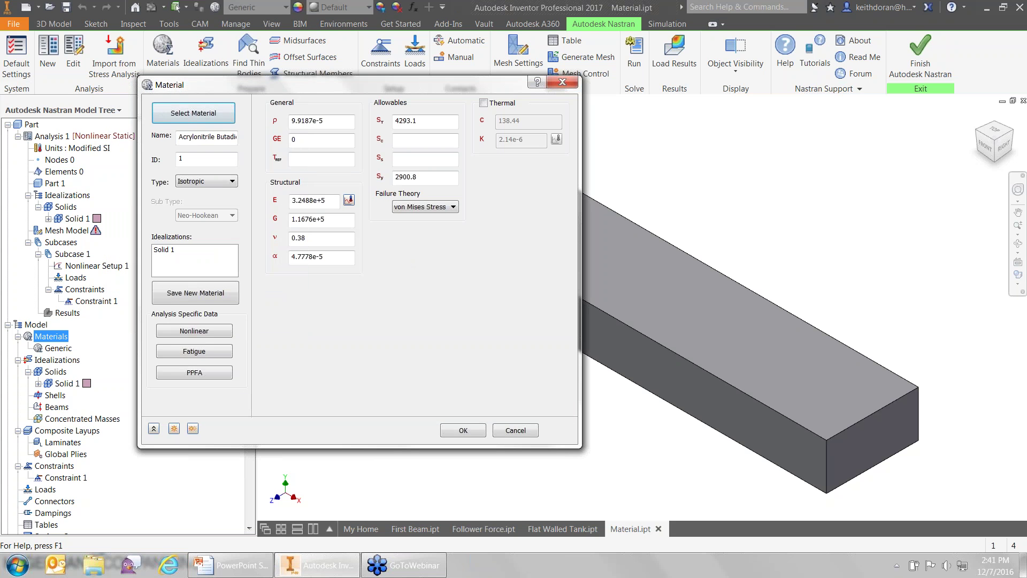
Clear the material's shear modulus G and set its nonlinear data type to Plastic
key(shift+Home)
key(BackSpace)
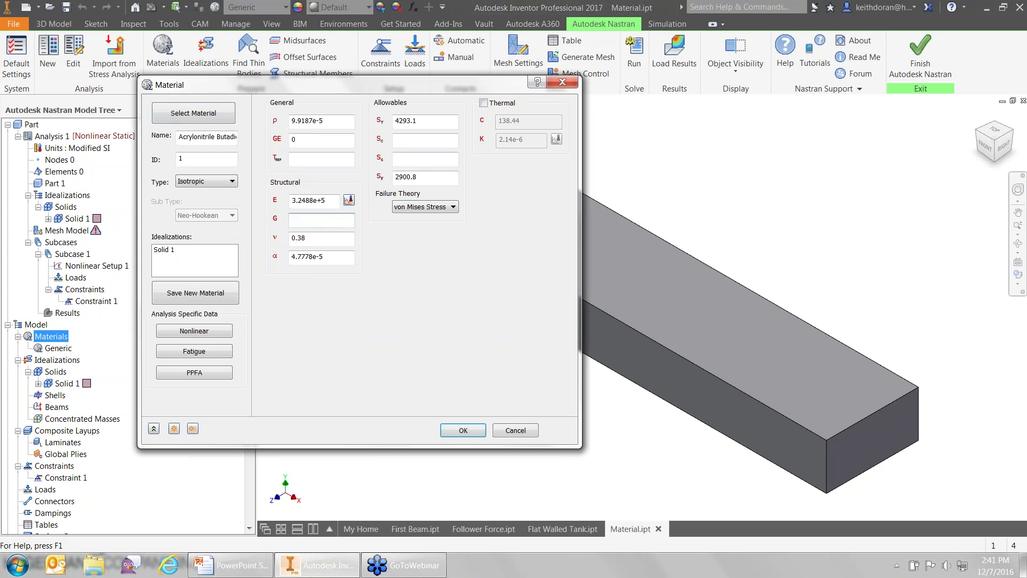
click(182, 331)
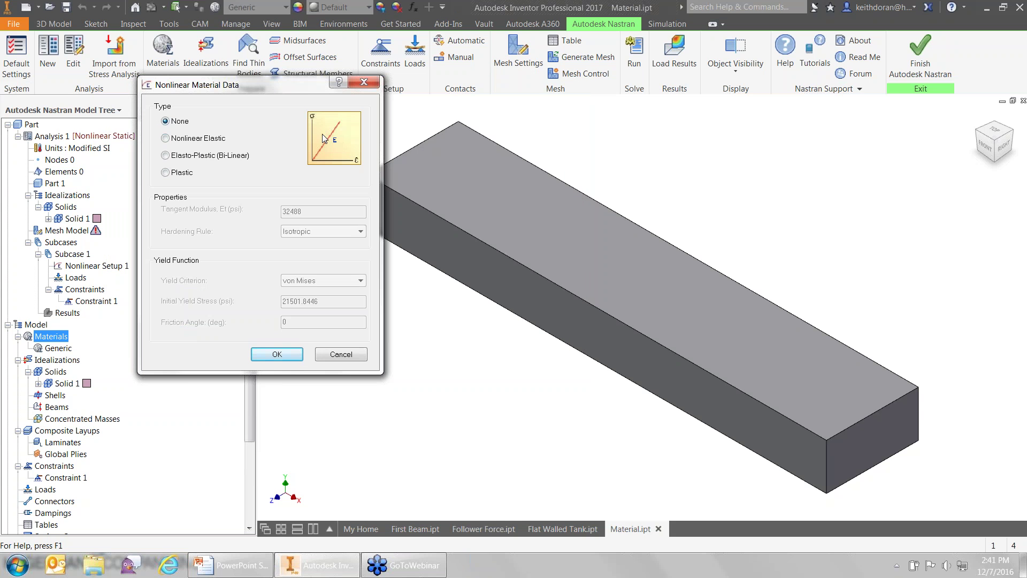
click(170, 173)
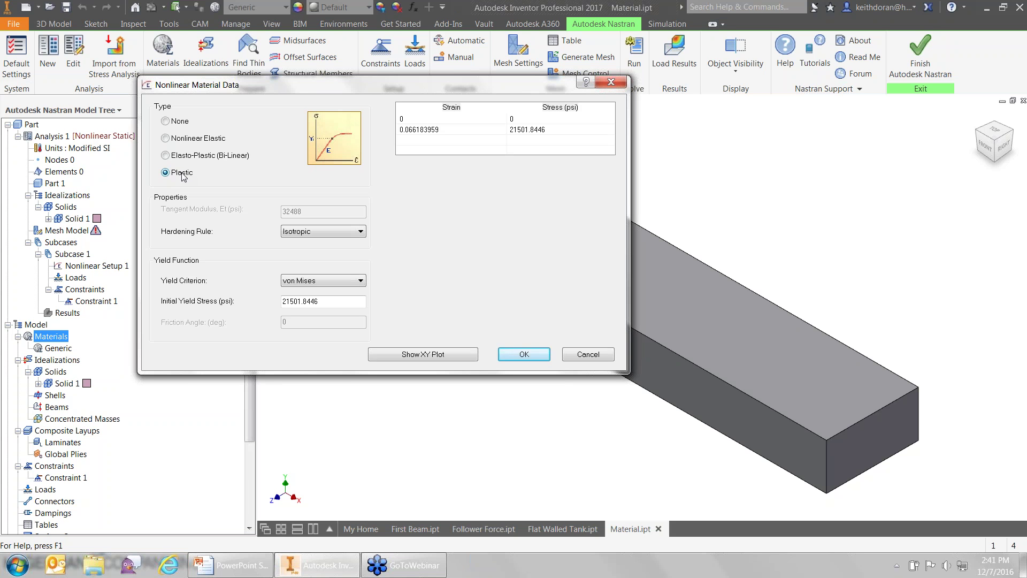
click(524, 355)
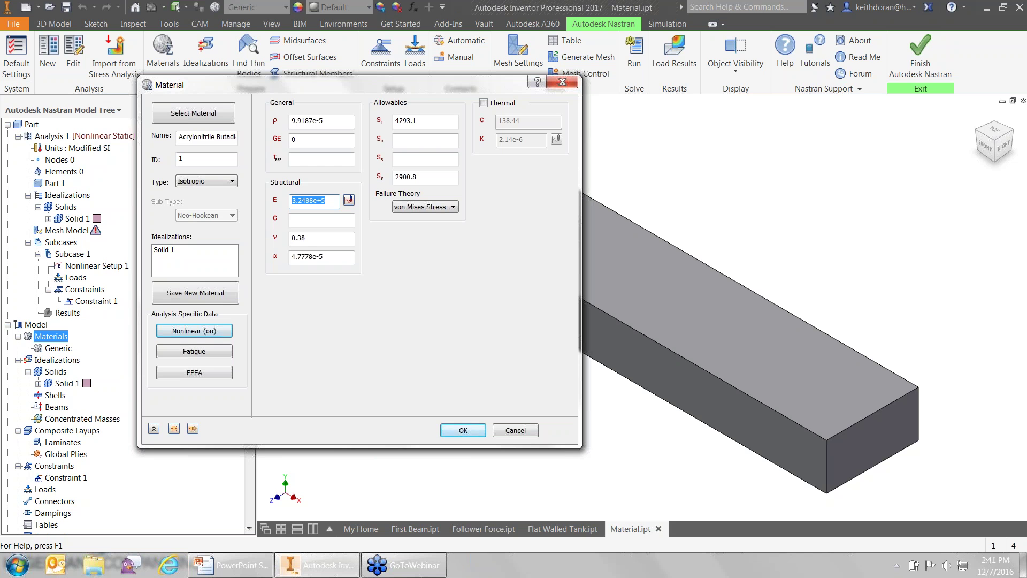
Set the material's Poisson's ratio to 0.34 and its tensile stress allowable to 5584
click(308, 239)
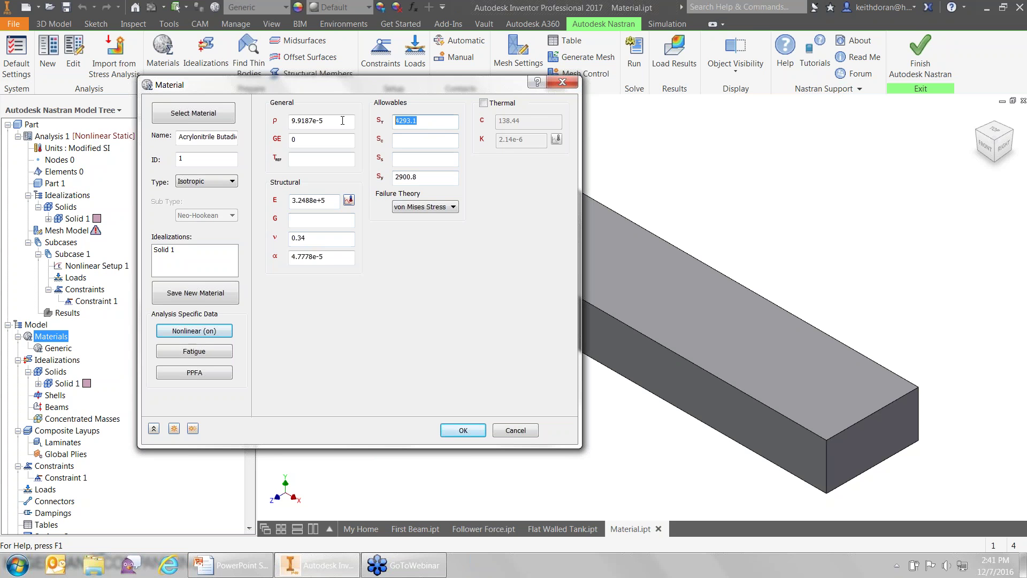
double_click(409, 120)
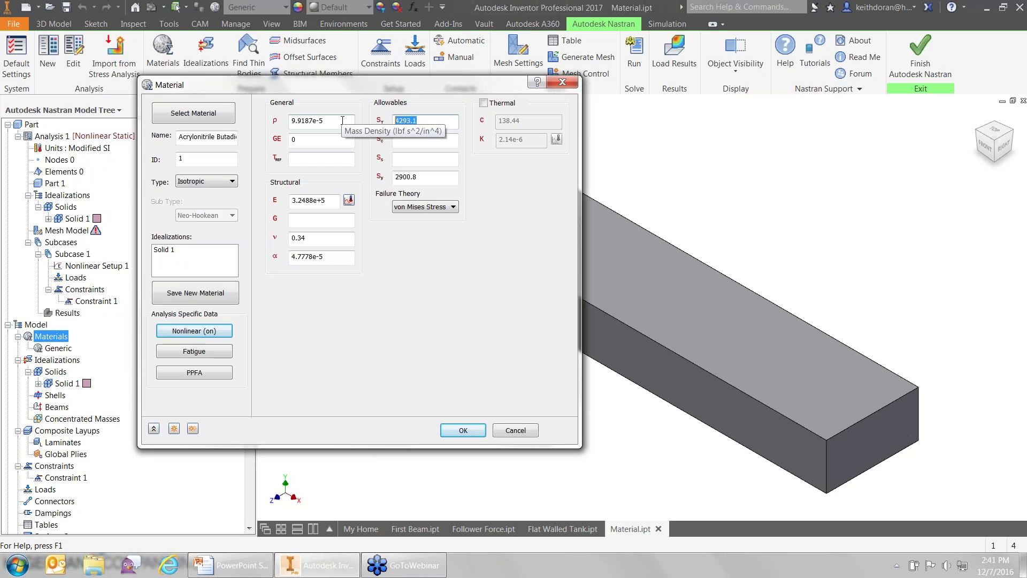
text(5584)
key(Tab)
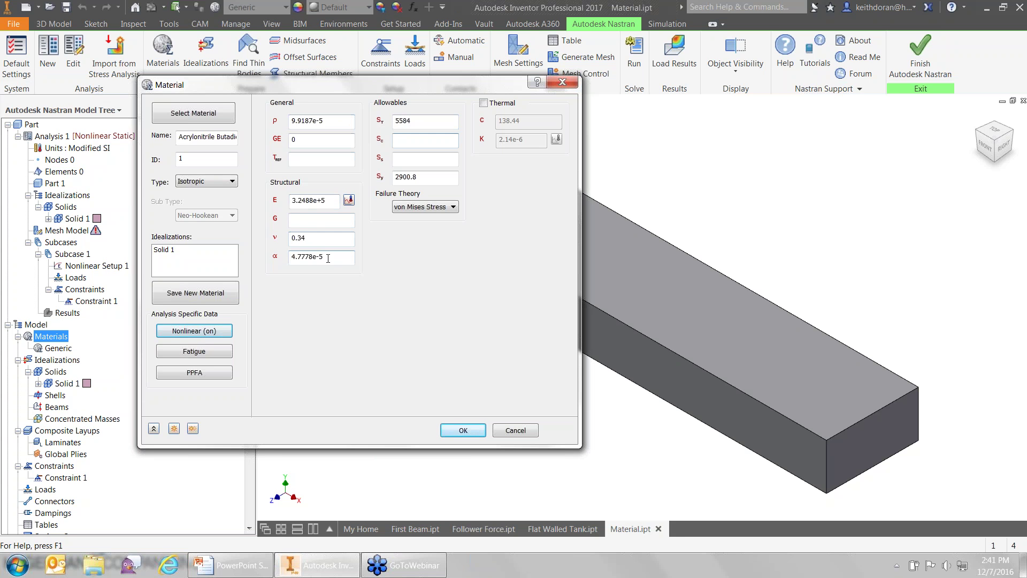
Set the initial yield stress in the plastic nonlinear material data to 6265.63 psi
click(194, 330)
double_click(337, 303)
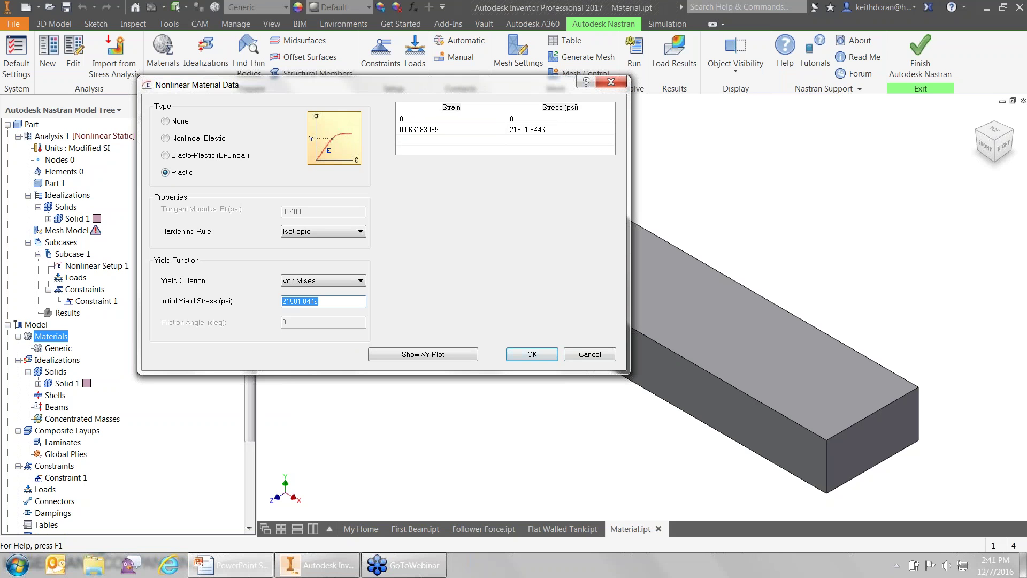
text(6265.63)
key(Tab)
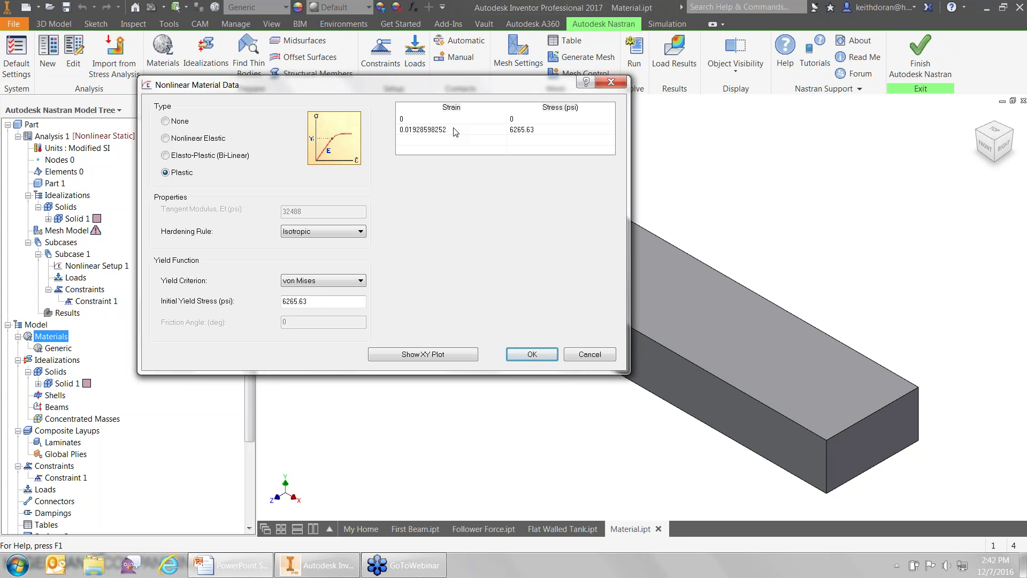
Add a third point to the stress-strain table with a strain of 0.5 and a stress of 6265.63 psi
click(530, 140)
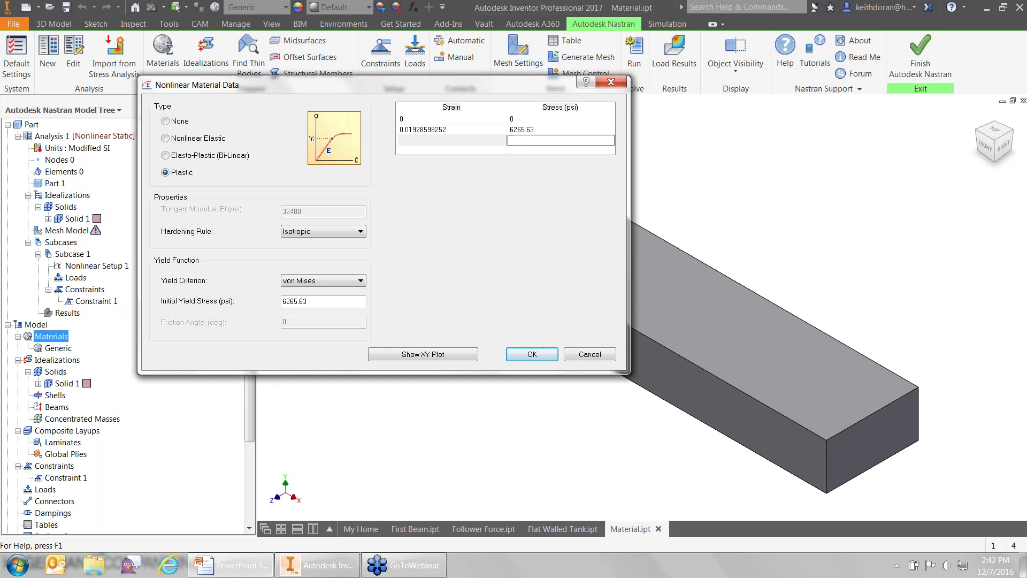
text(6265.63)
click(447, 140)
text(.25)
key(Tab)
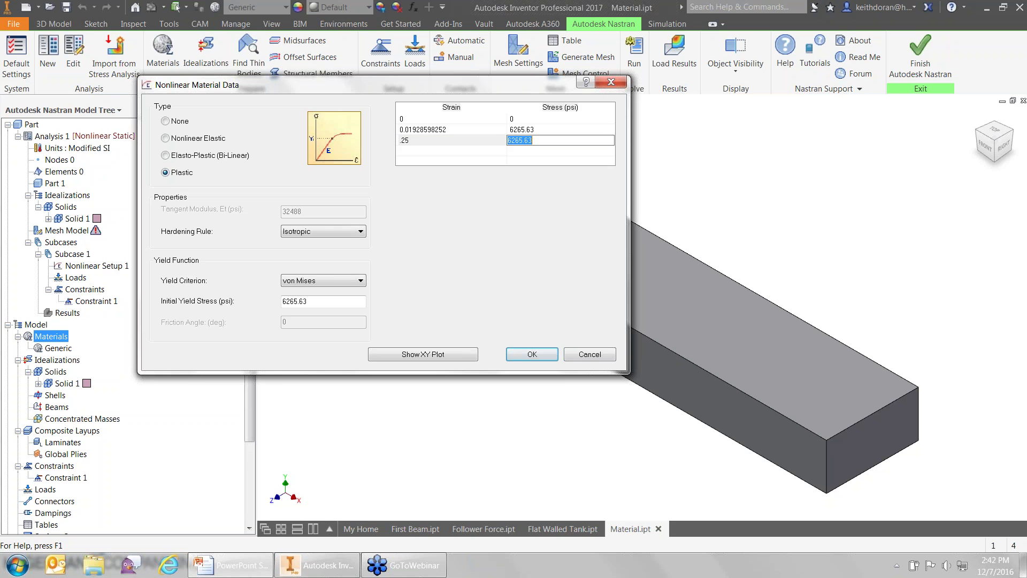
click(447, 140)
text(.25)
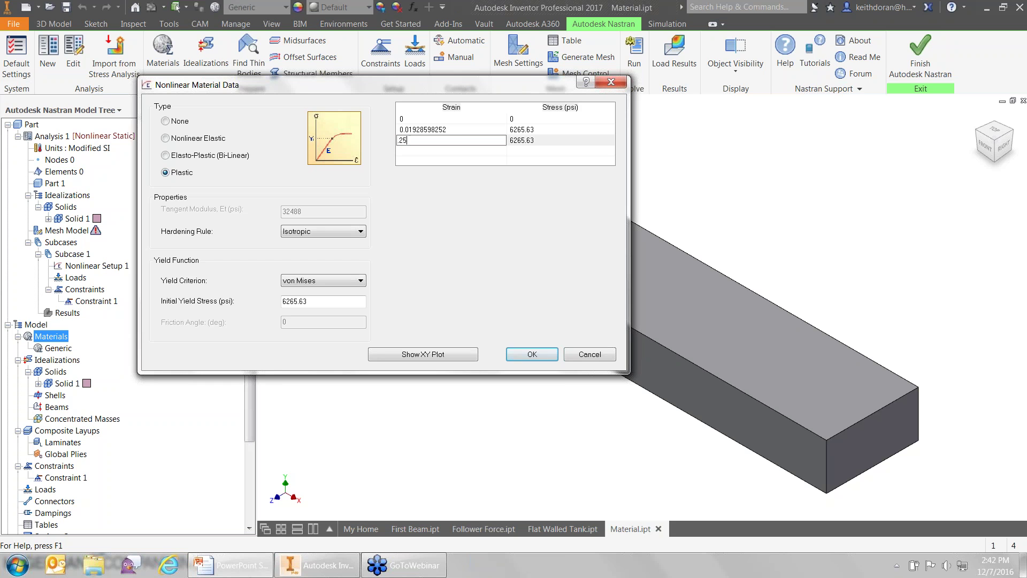
key(BackSpace)
text(5)
key(Tab)
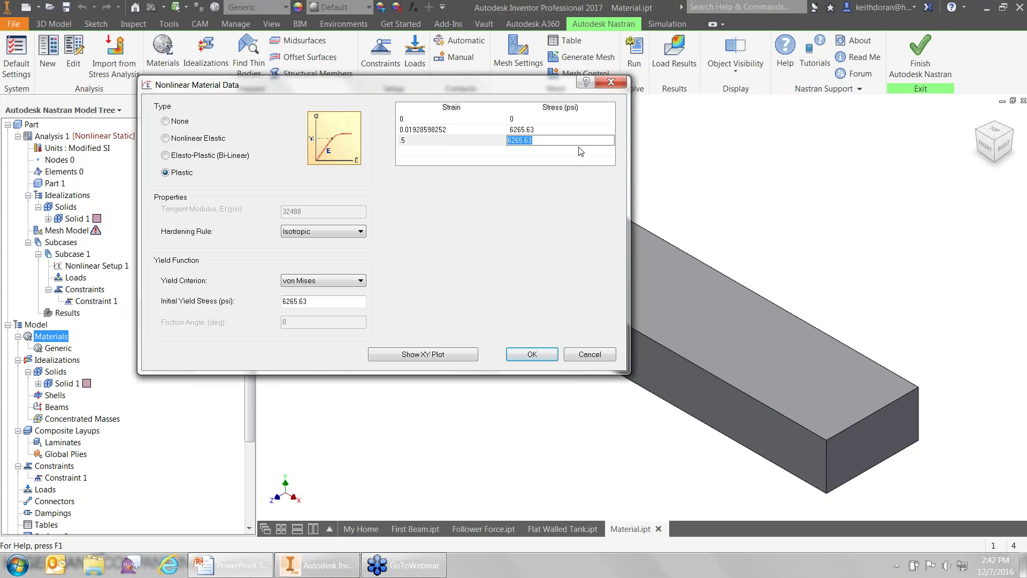
Check the stress versus strain plot, then accept the nonlinear data and the new Acrylonitrile Butadiene Styrene material
click(426, 354)
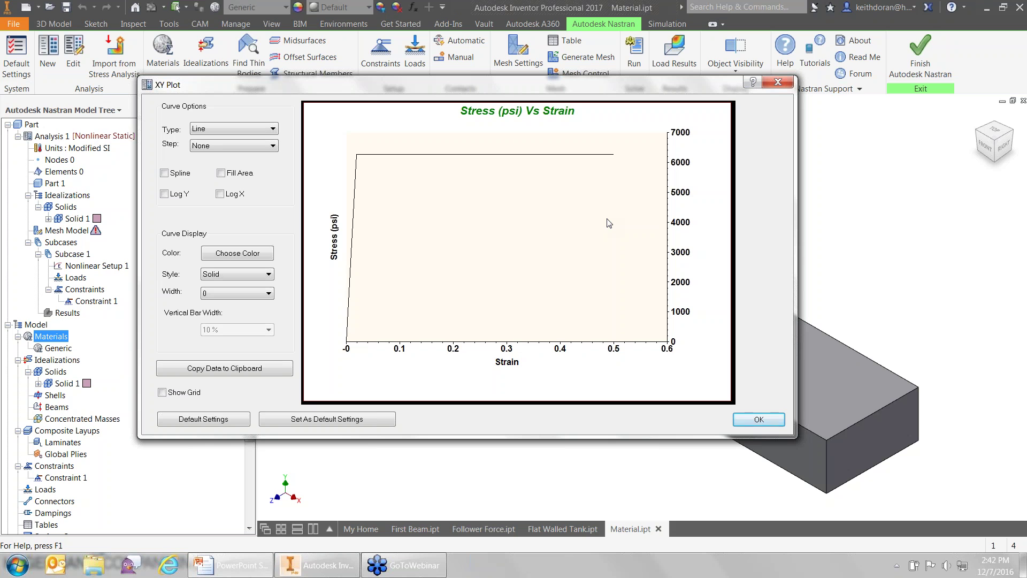
click(777, 424)
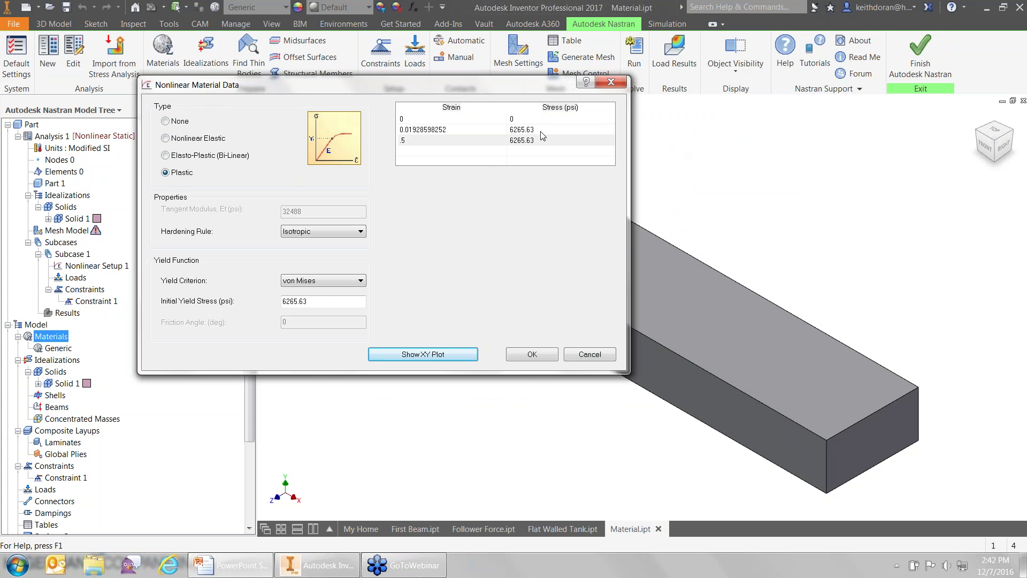
click(522, 358)
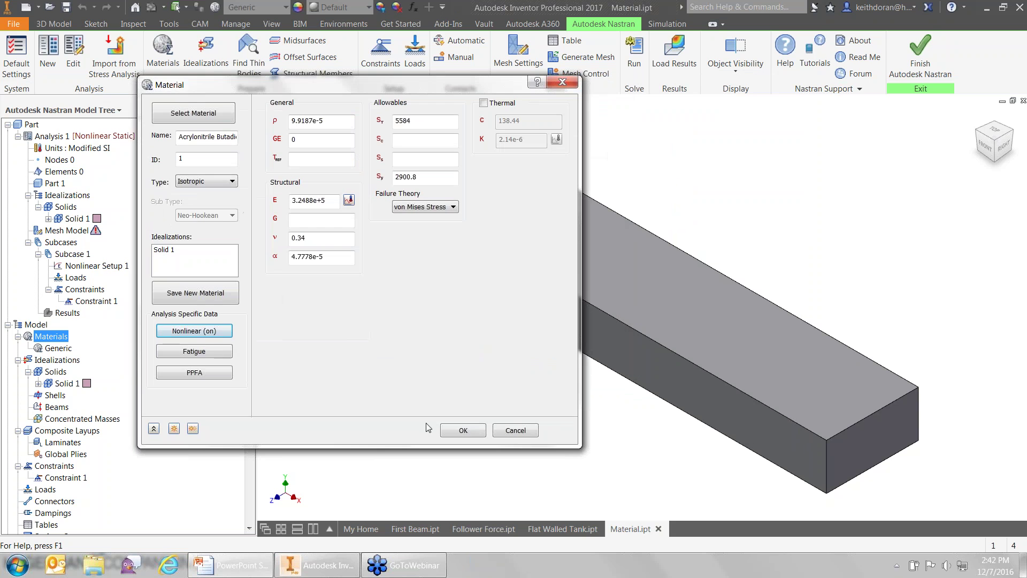
click(463, 430)
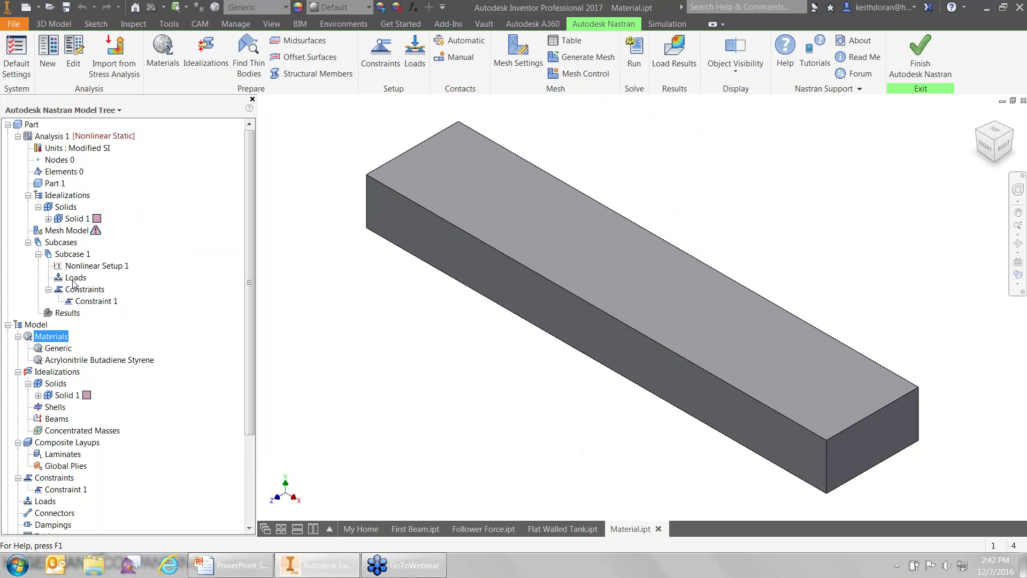
Apply a force load of -500 lbf in Y to the upper edge of the bar's free end face
click(75, 279)
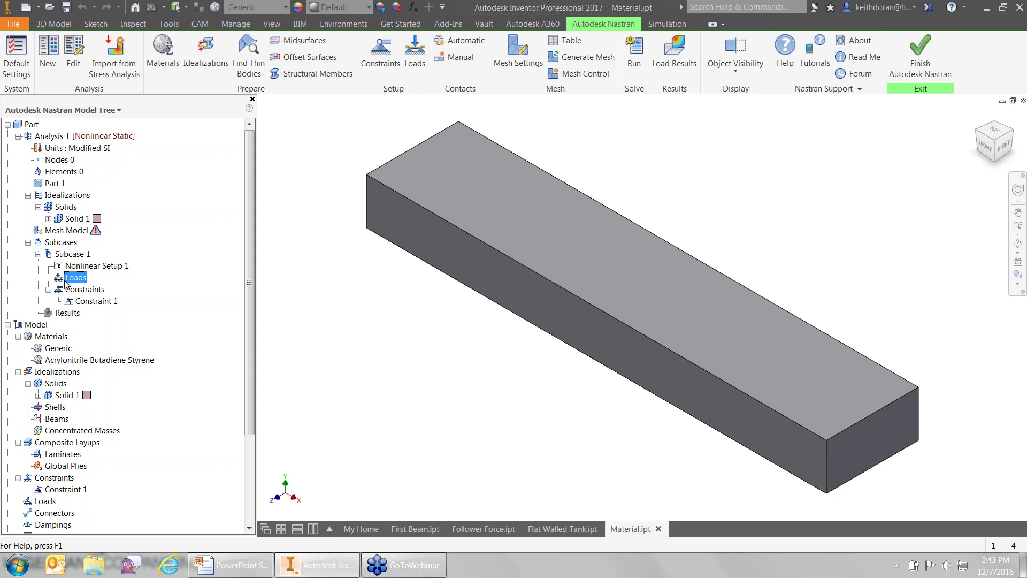
click(414, 46)
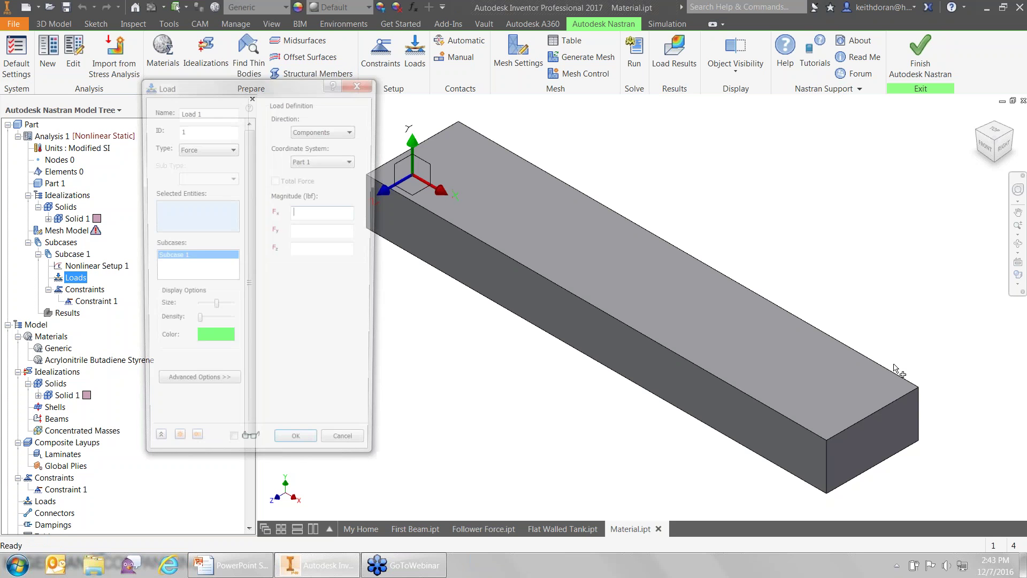
click(874, 413)
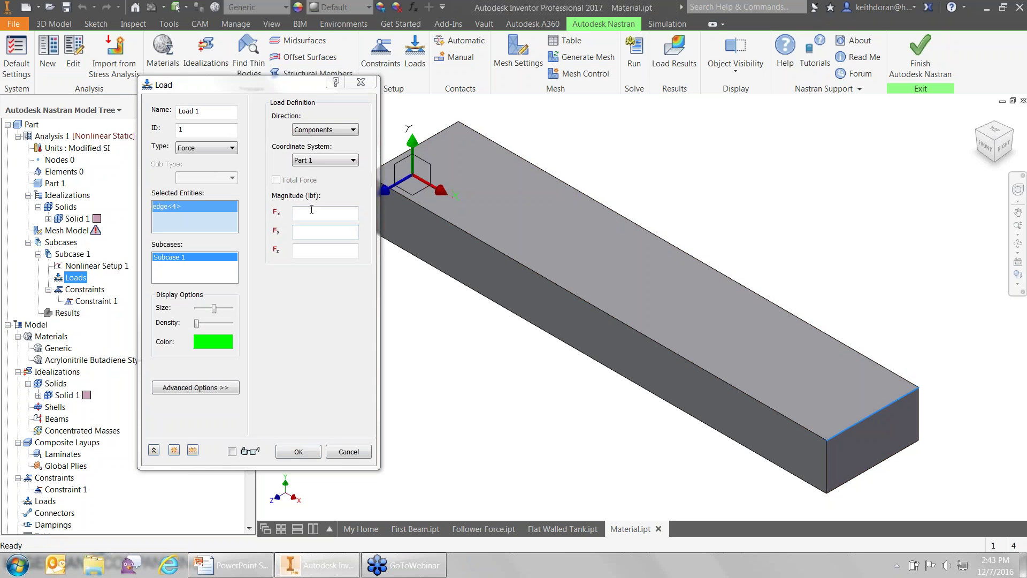
click(309, 232)
text(-500)
key(Tab)
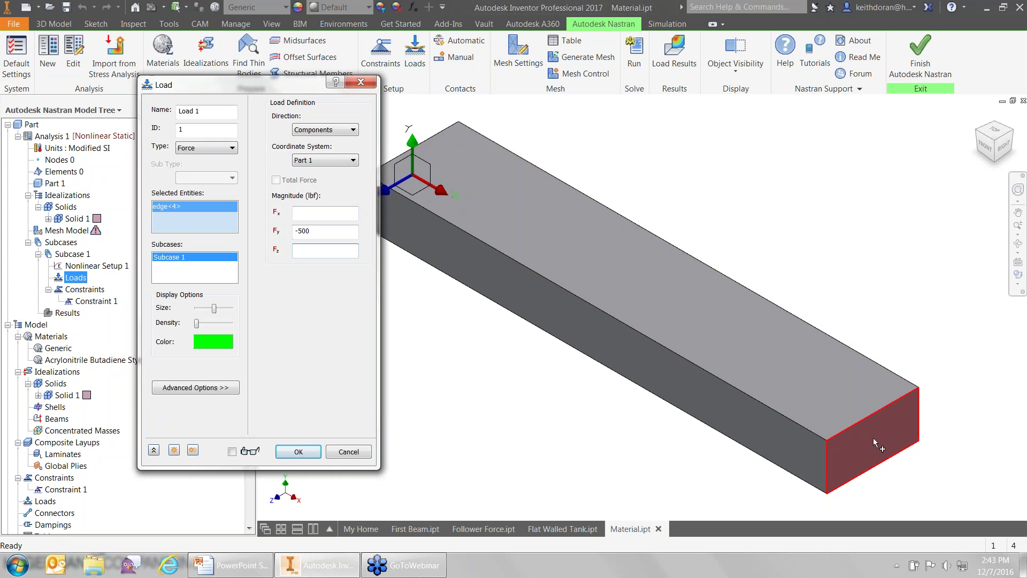
mouse_move(874, 438)
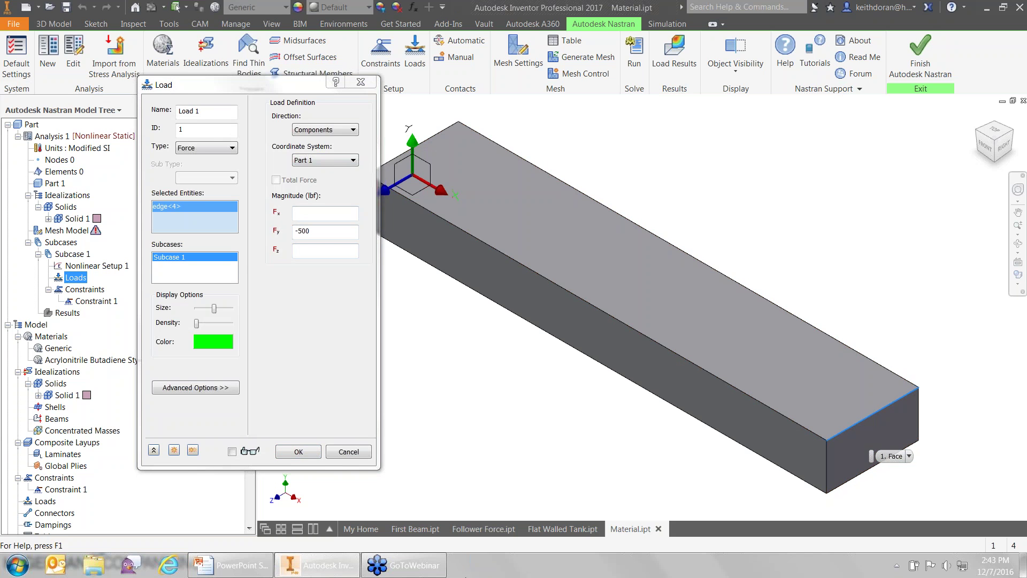
click(299, 452)
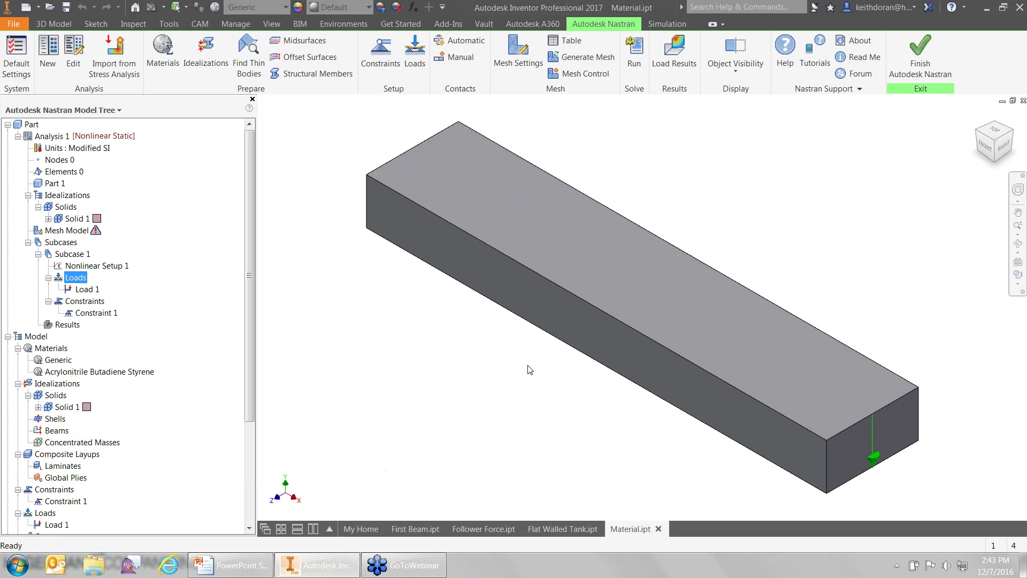
Generate the bar's mesh and review the settings of Constraint 1 without changing them
click(583, 56)
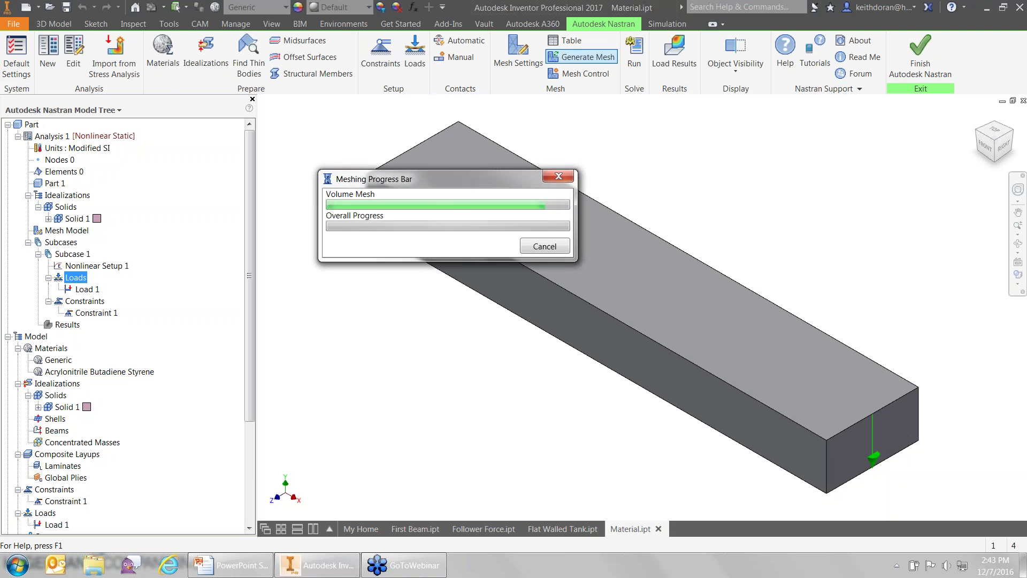
click(91, 313)
double_click(91, 314)
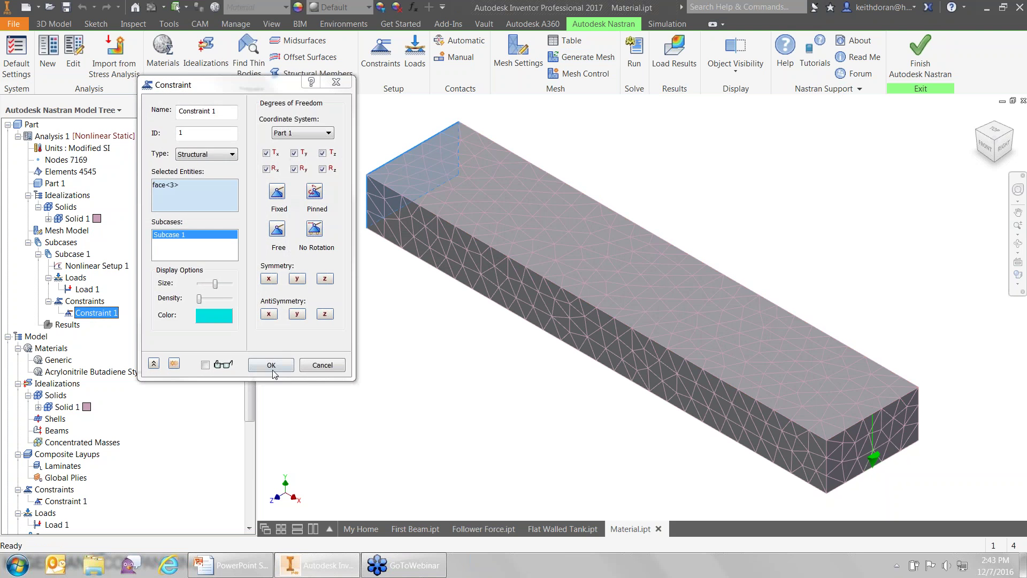
click(321, 364)
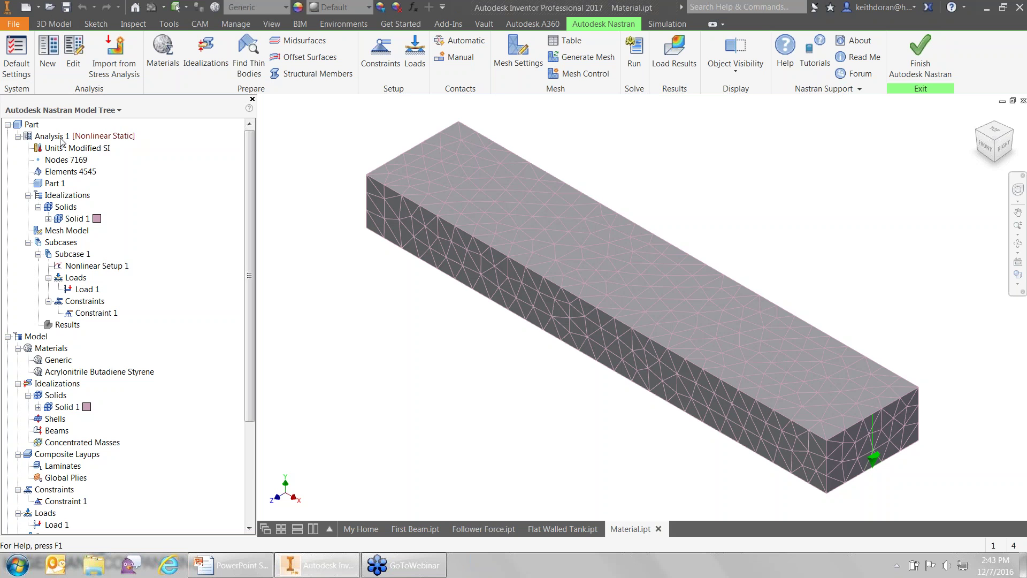
Change the intermediate output option of Nonlinear Setup 1 in Subcase 1
double_click(121, 266)
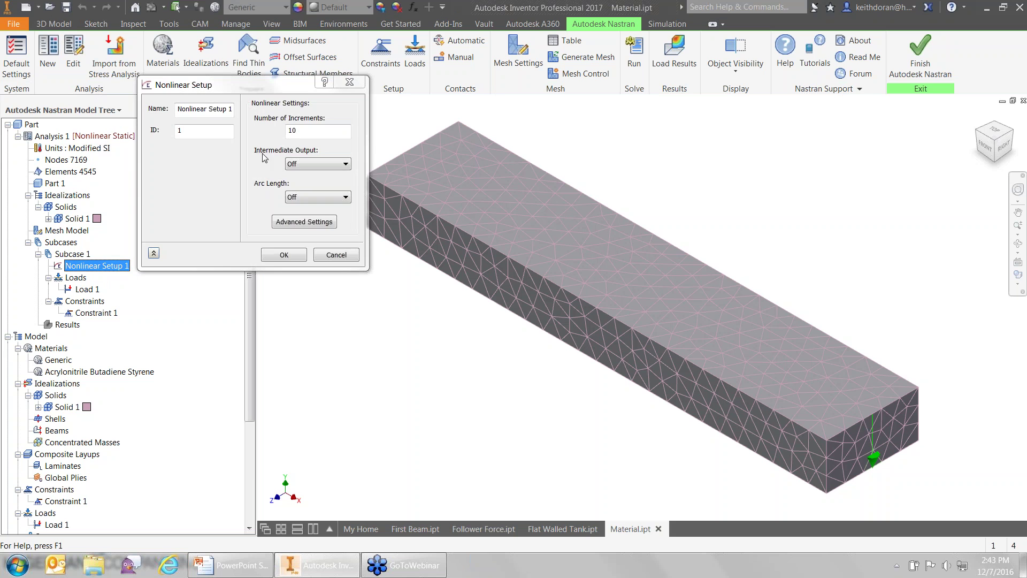
click(298, 169)
click(300, 181)
key(Return)
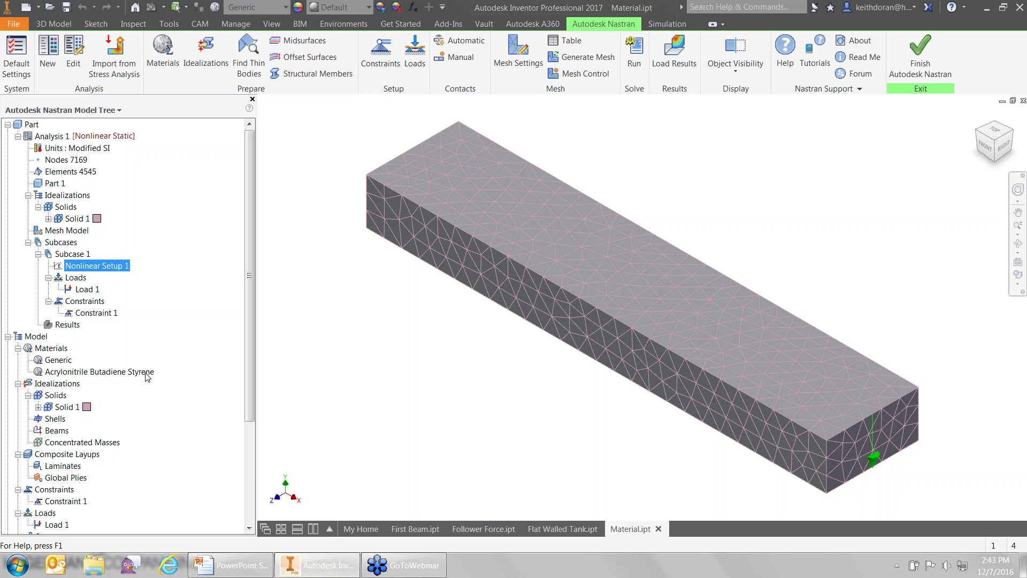
Assign the Acrylonitrile Butadiene Styrene material to the Solid 1 idealization and check the assignment in both the model and Analysis 1
click(38, 408)
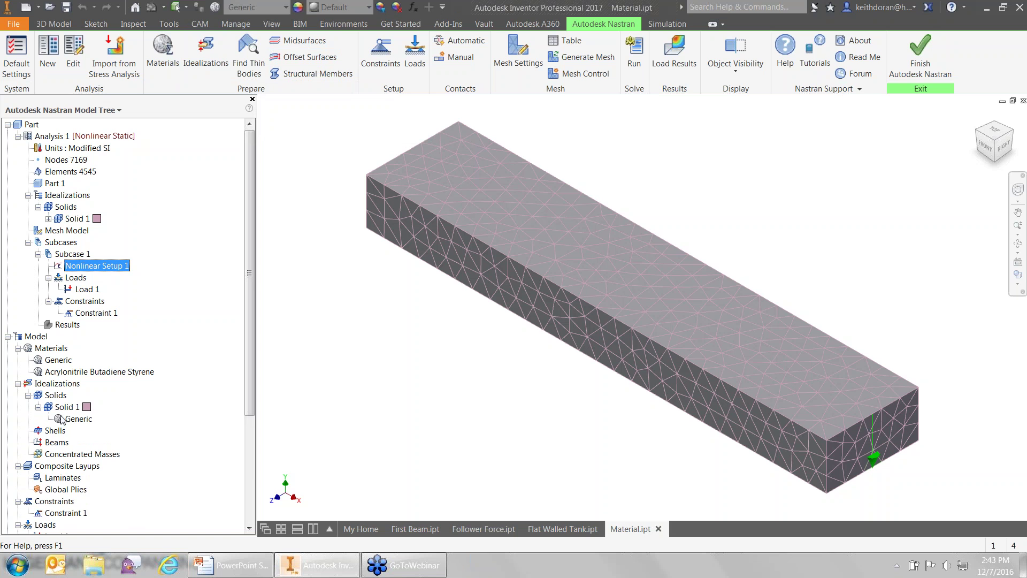
drag(98, 377, 75, 408)
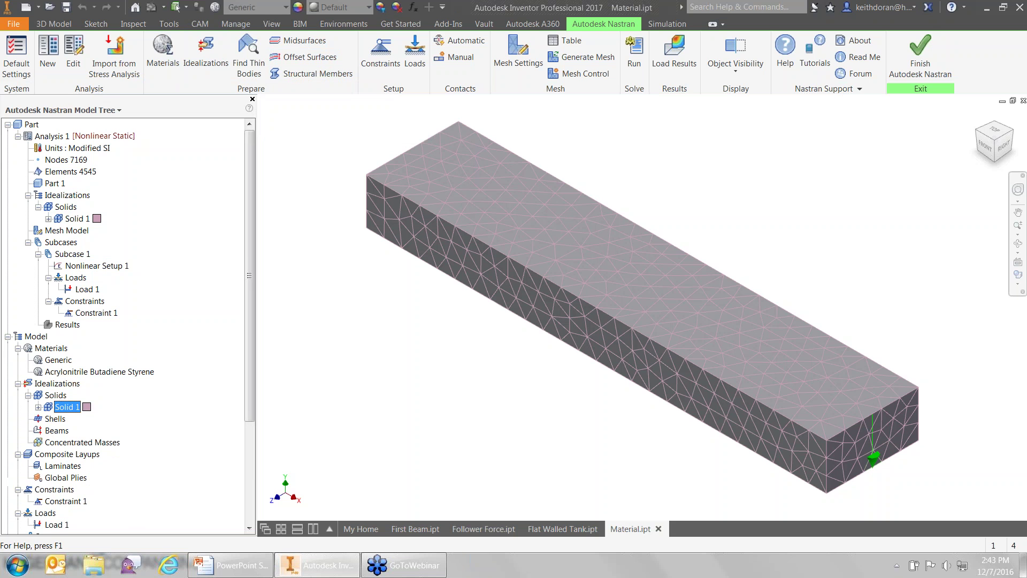
click(38, 407)
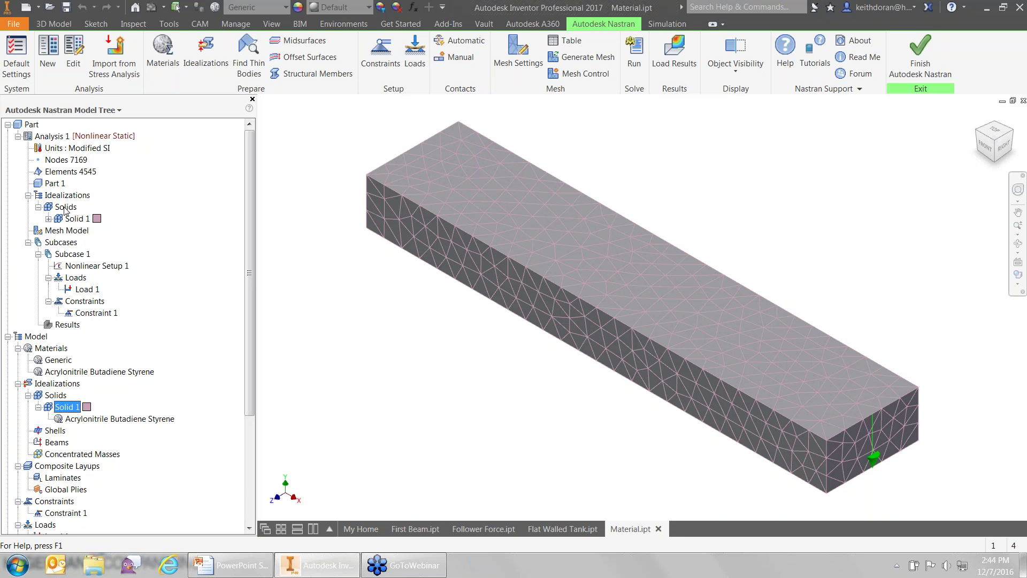
click(48, 219)
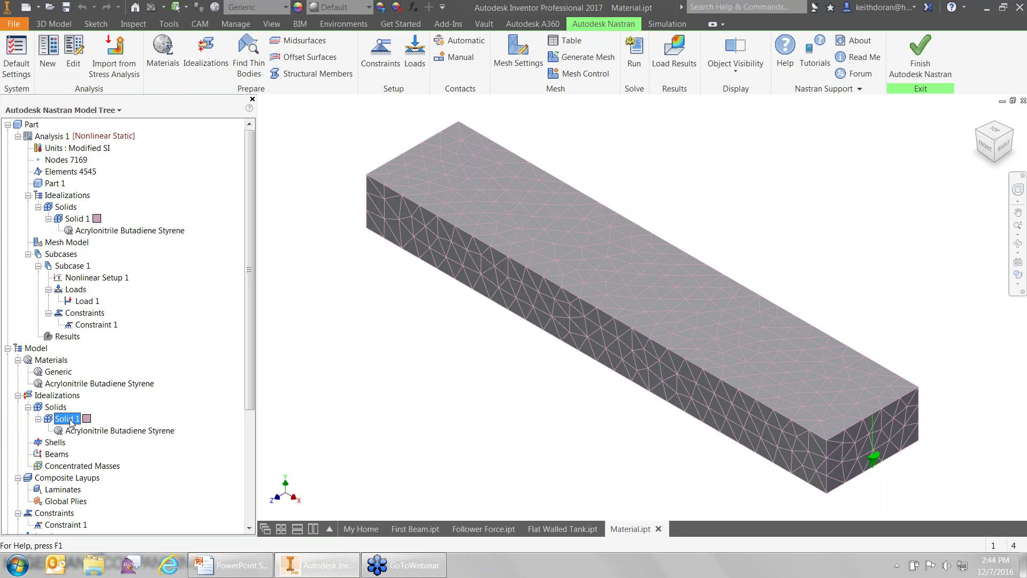
right_click(63, 375)
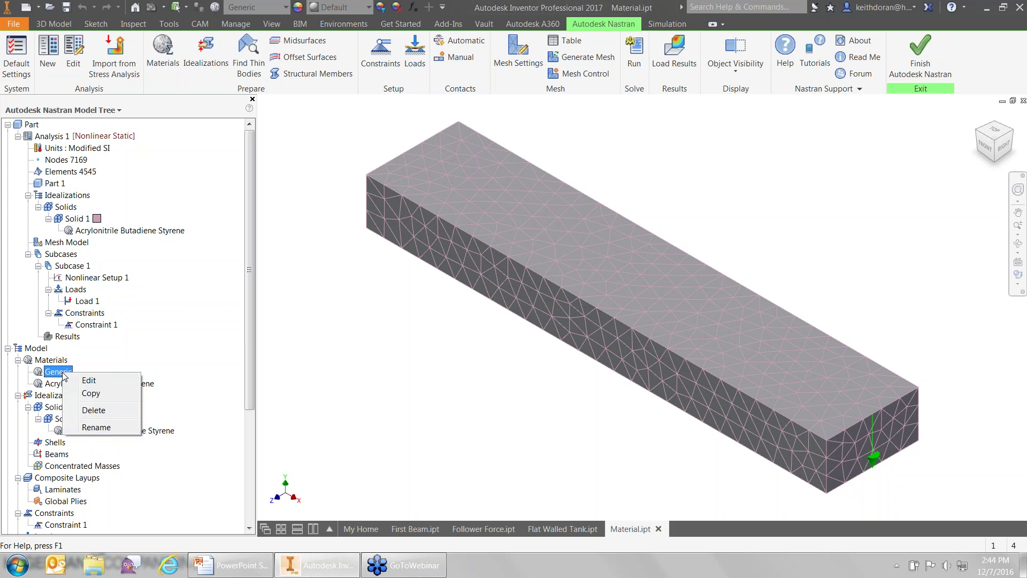
click(333, 421)
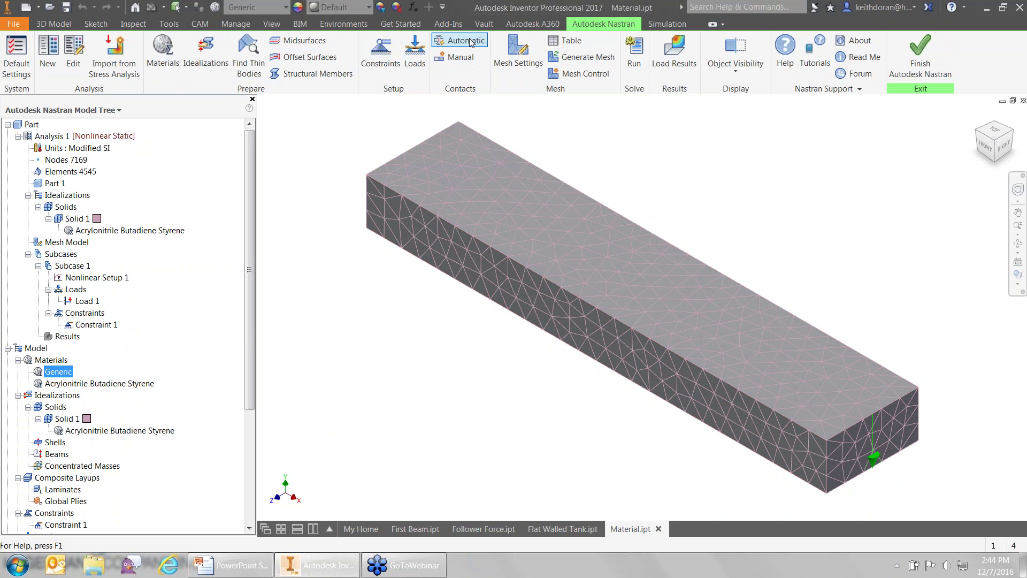
Accept the existing mesh settings and run the nonlinear static analysis of the bar to completion
click(518, 51)
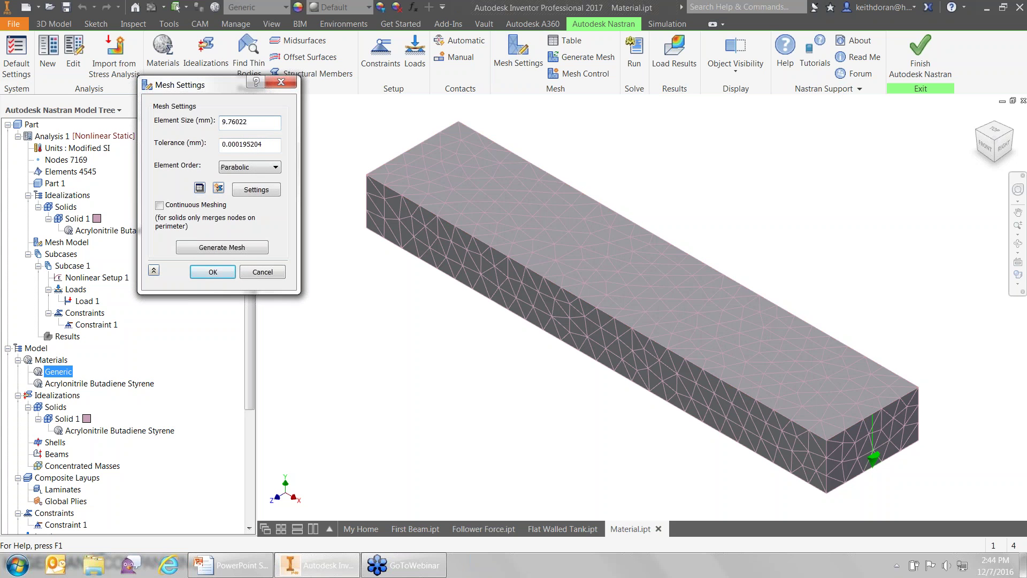
click(213, 271)
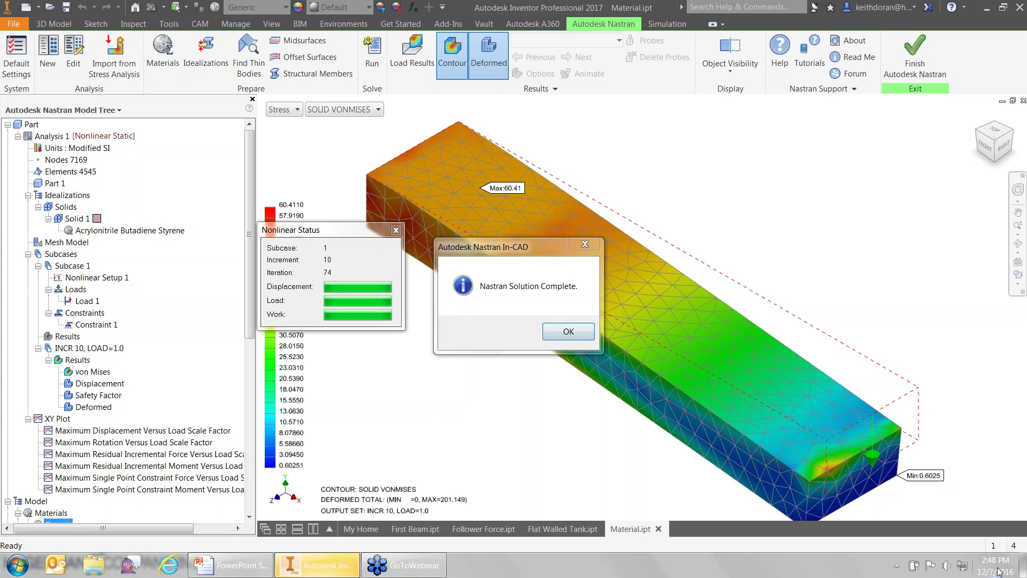
click(578, 332)
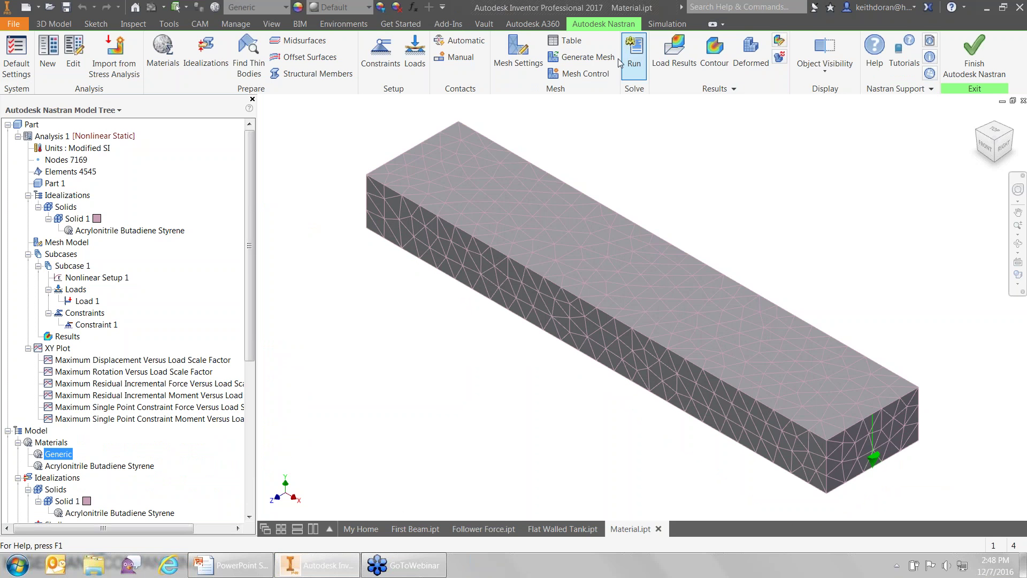
Display the total displacement contour for the INCR 10, LOAD=1.0 result set
click(62, 336)
double_click(61, 336)
click(197, 119)
click(198, 216)
click(357, 131)
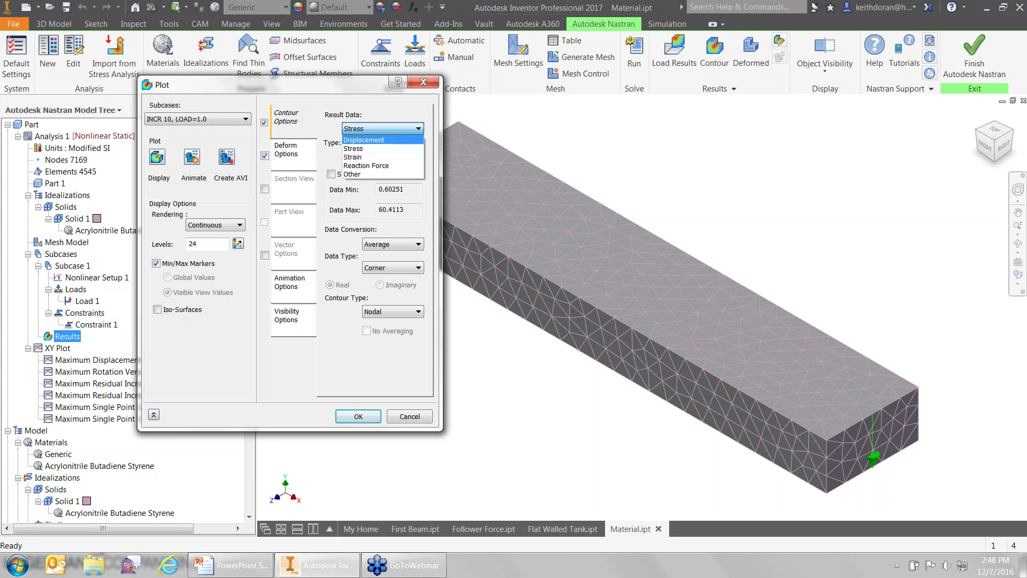
click(364, 140)
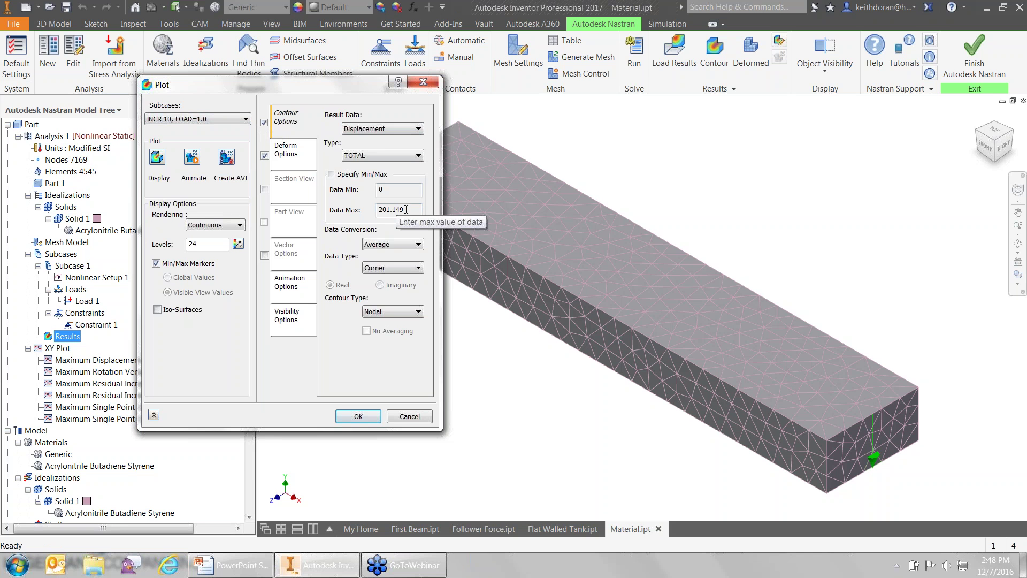
double_click(406, 209)
click(406, 209)
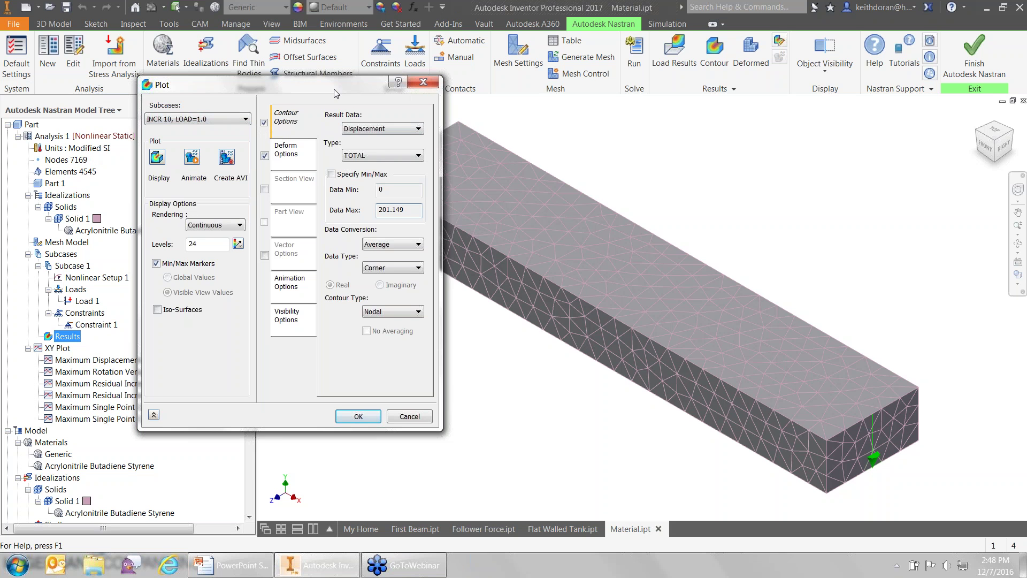
drag(340, 91, 466, 116)
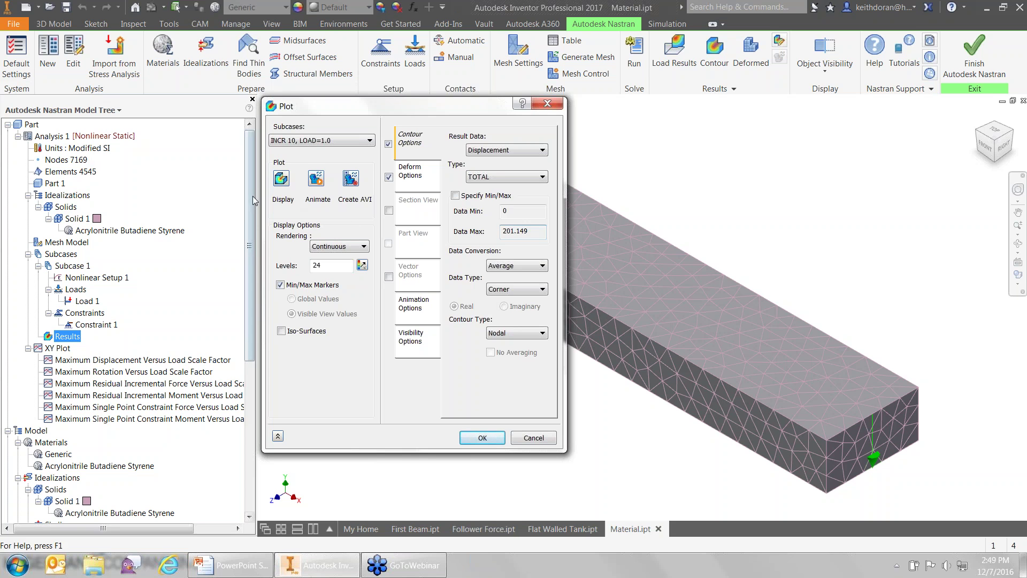
click(281, 178)
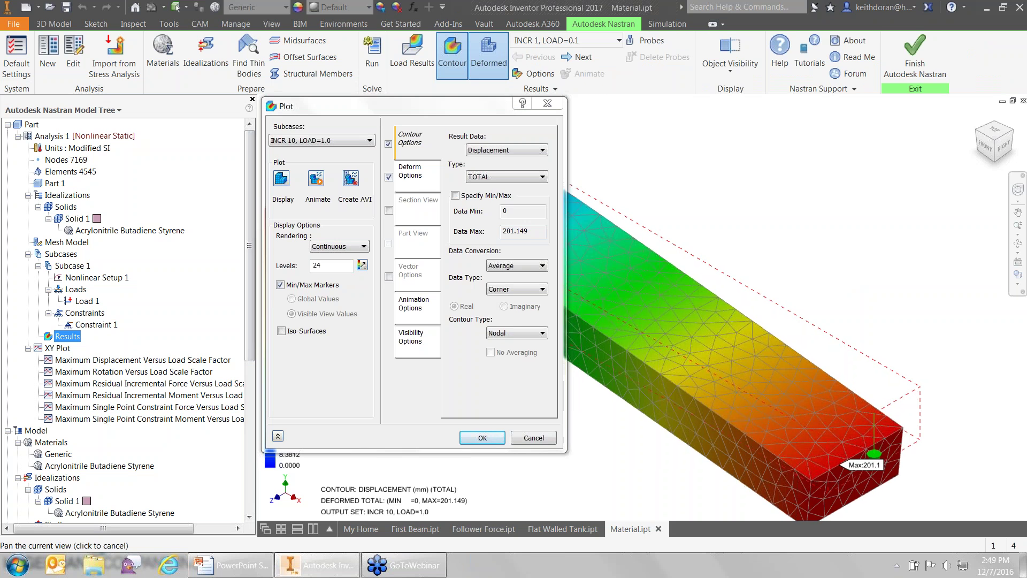
Set the plot's deformation scale to Actual with a value of 1.0 and accept the plot options
scroll(845, 331, up, 2)
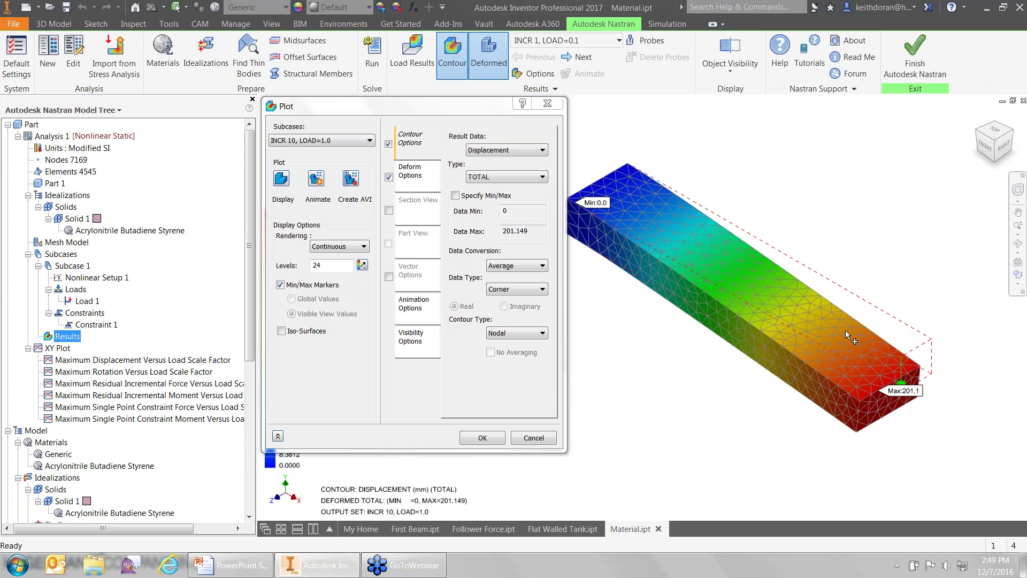
click(417, 181)
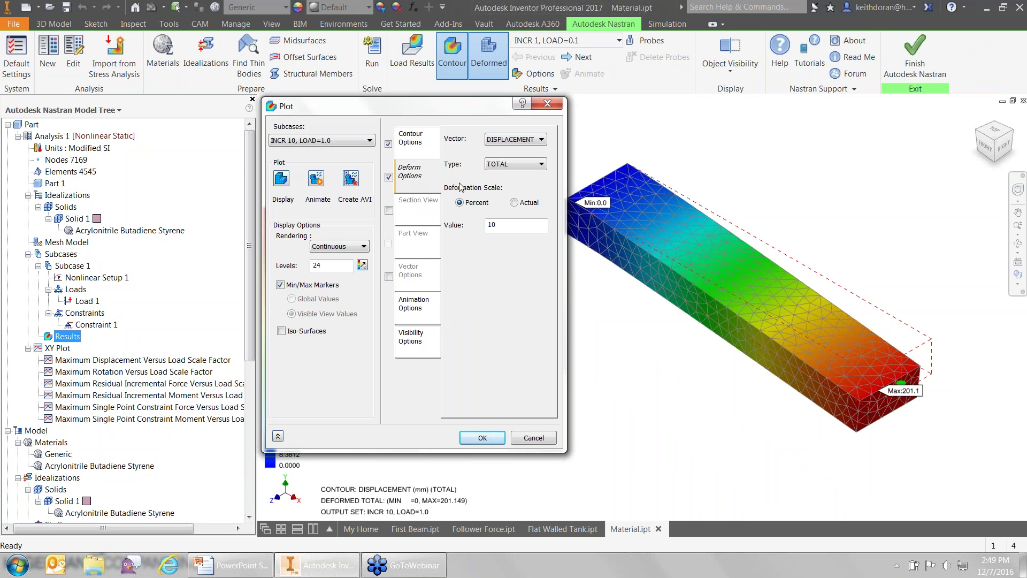
double_click(514, 225)
text(1.0)
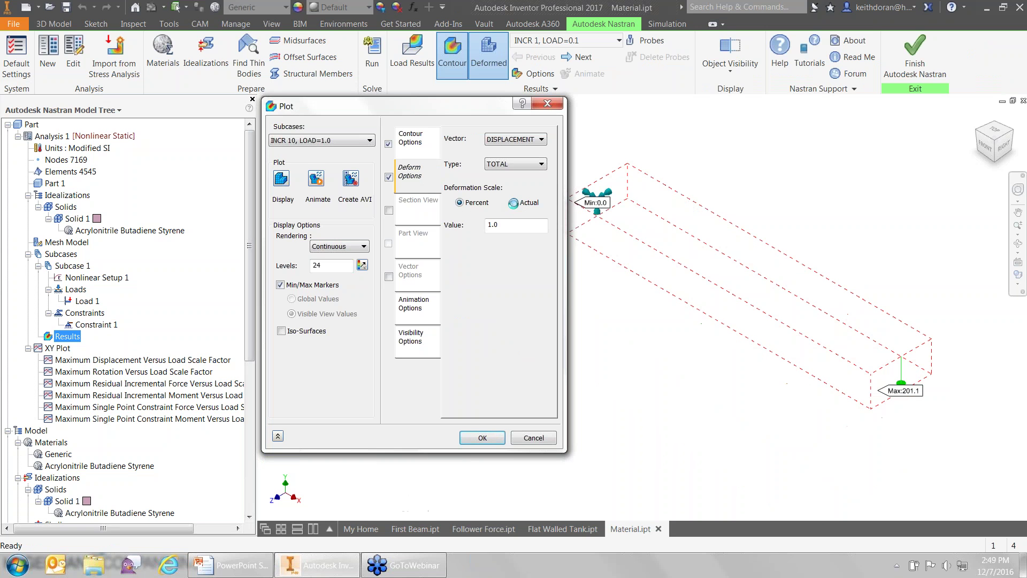
click(513, 202)
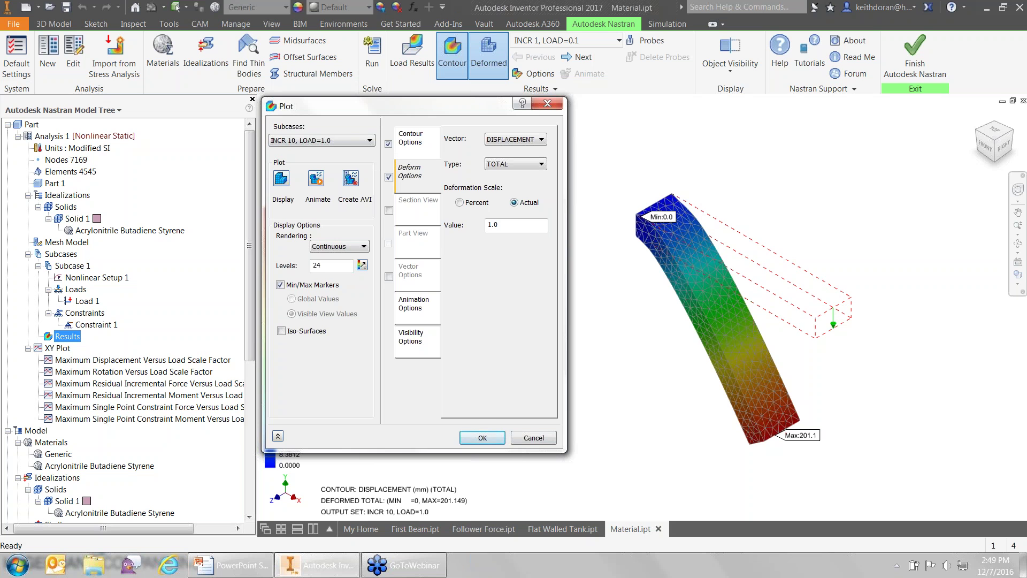
click(481, 435)
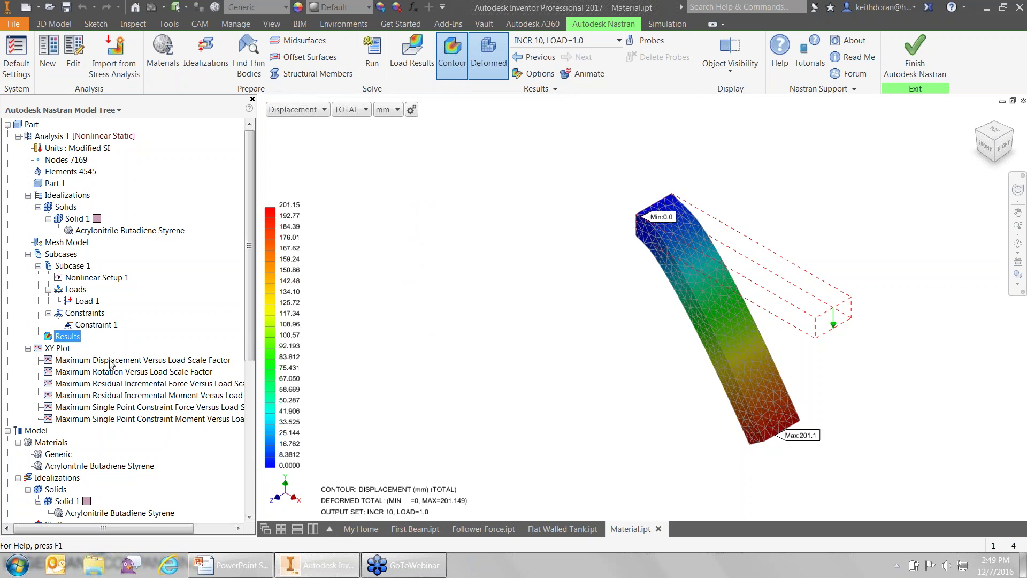
Examine the XY plot of maximum displacement versus load scale factor for nonlinear behaviour
double_click(89, 361)
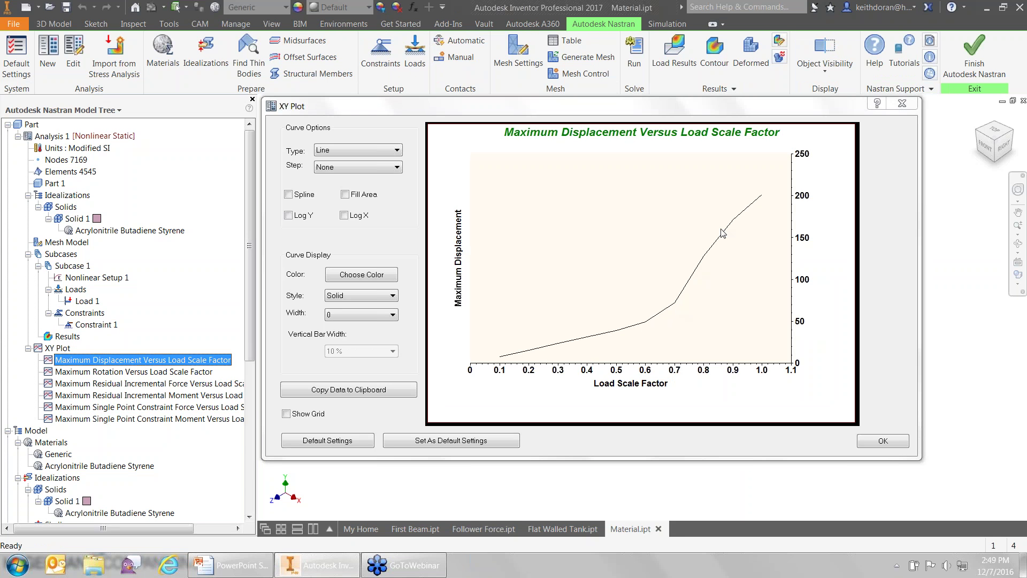
mouse_move(648, 324)
mouse_move(676, 309)
click(230, 565)
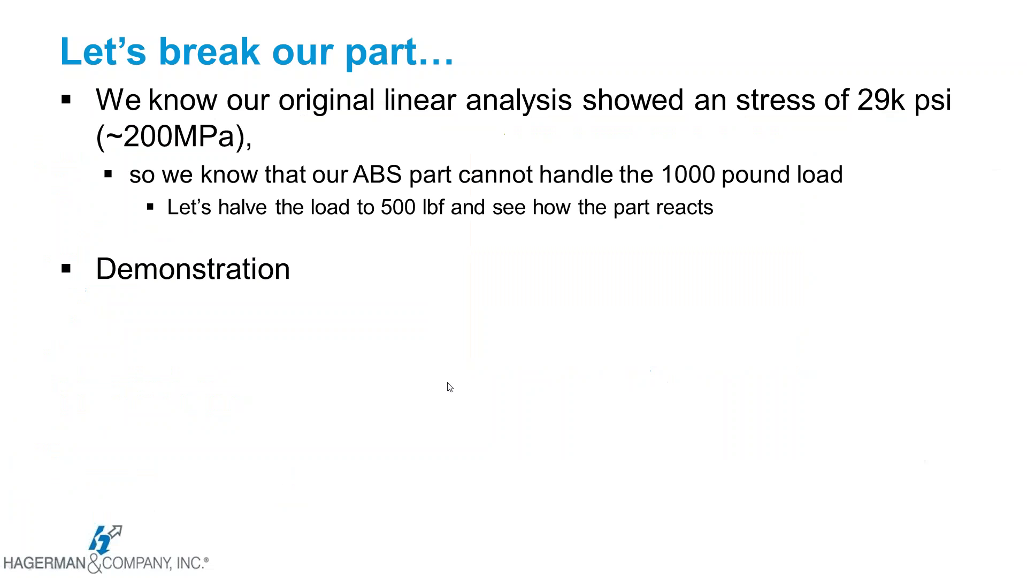
key(Right)
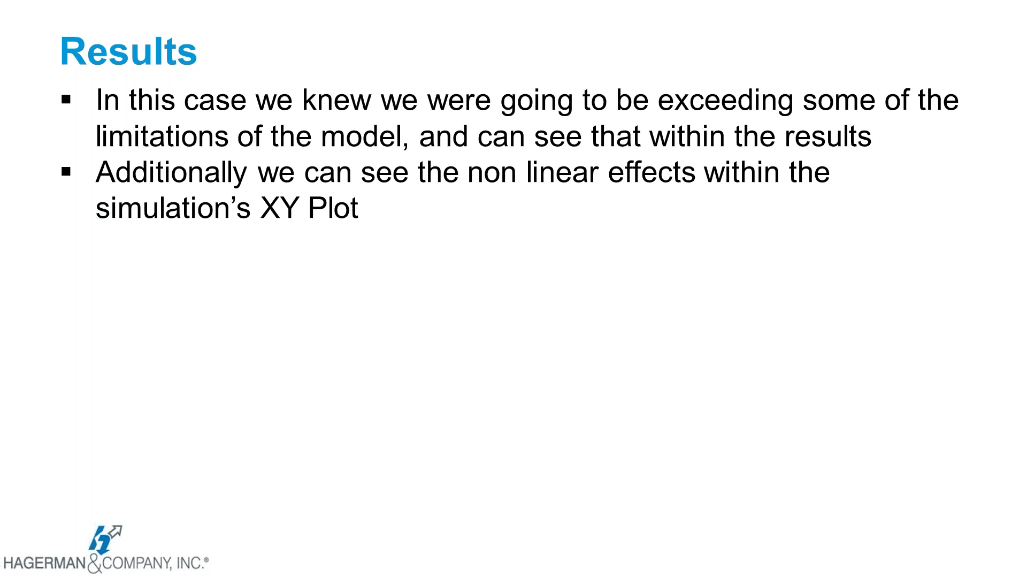
key(Right)
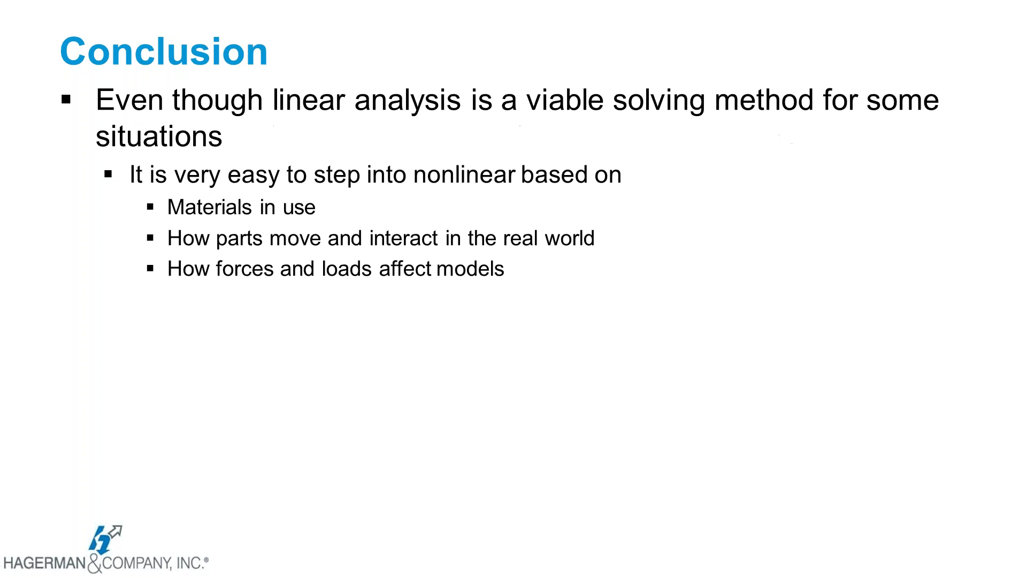
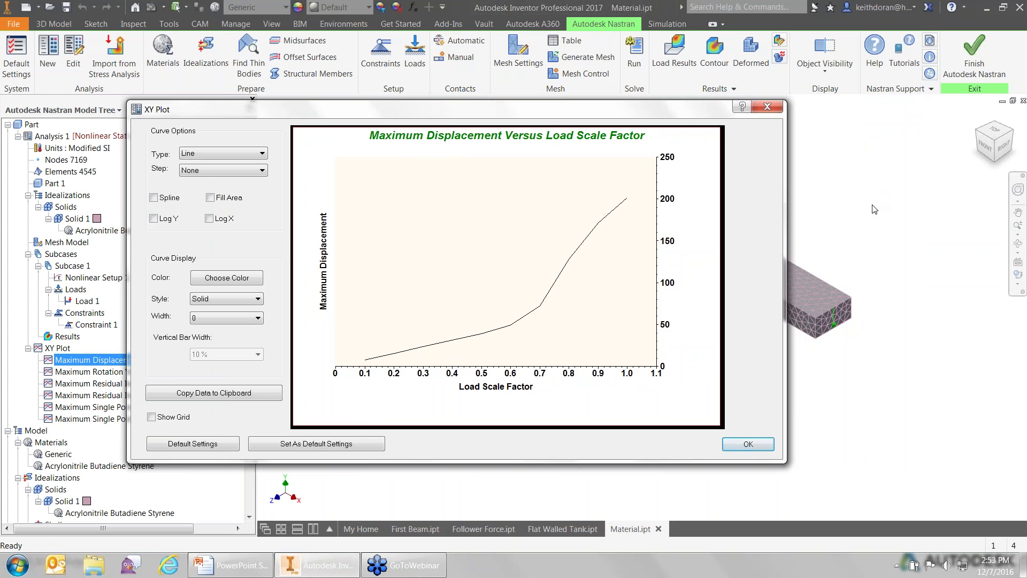
Close the XY plot and change the type of Analysis 1 to Multi-Axial Fatigue
click(767, 106)
right_click(78, 136)
click(93, 155)
click(241, 183)
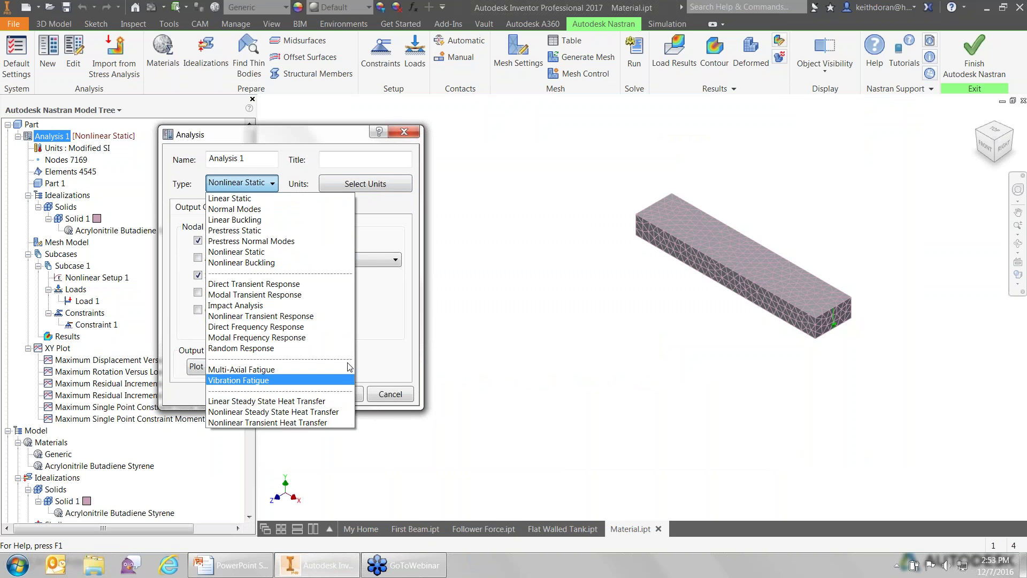
click(377, 329)
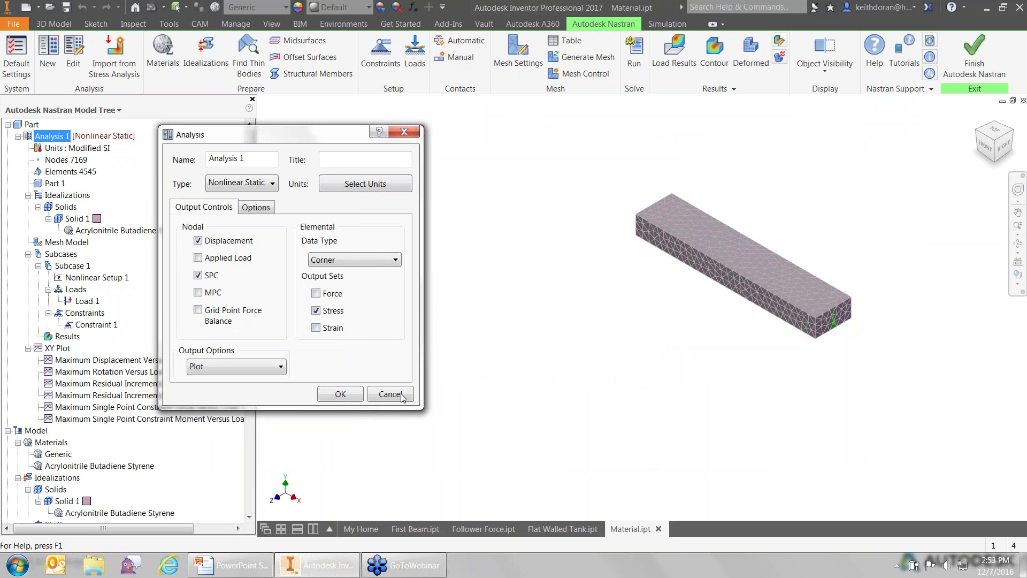
click(266, 184)
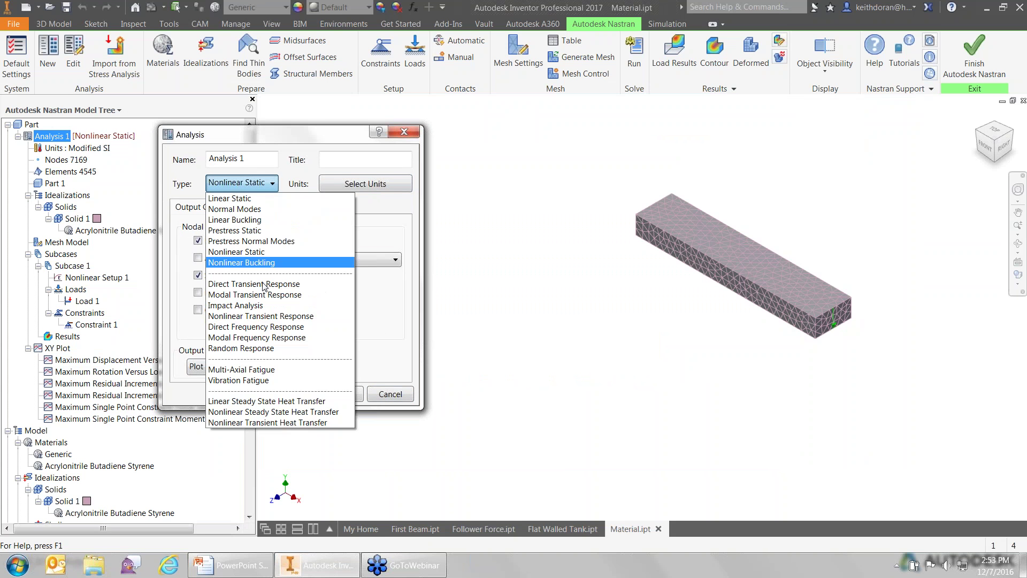
click(266, 371)
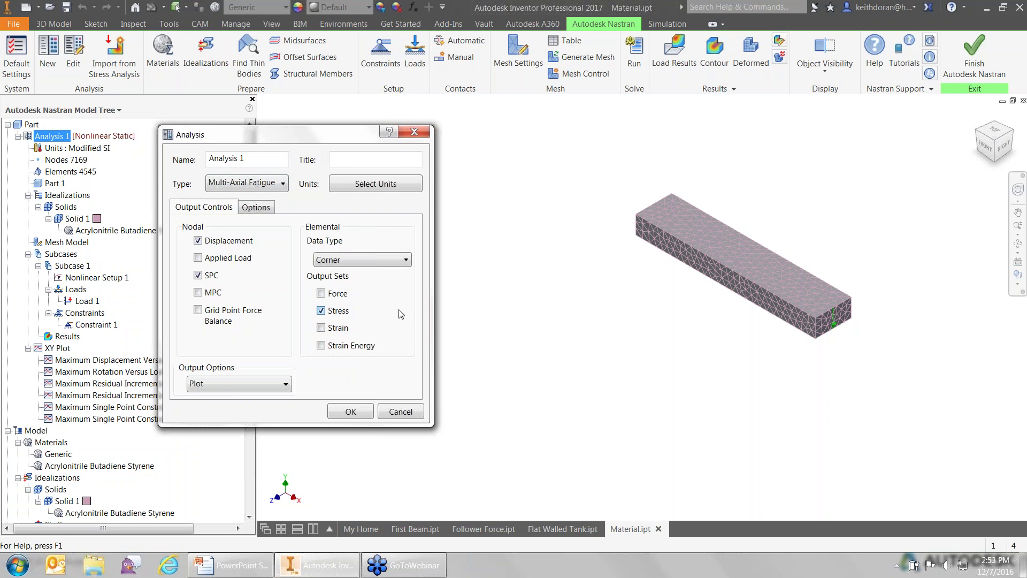
click(351, 412)
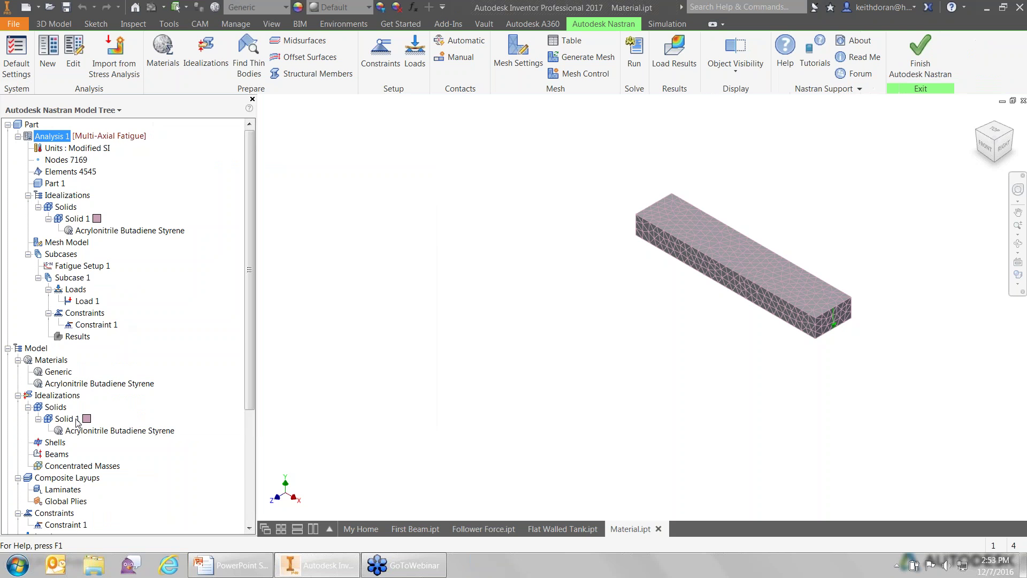
Review the S-N and E-N fatigue data fields of the Acrylonitrile Butadiene Styrene material without entering any values
right_click(90, 431)
click(121, 437)
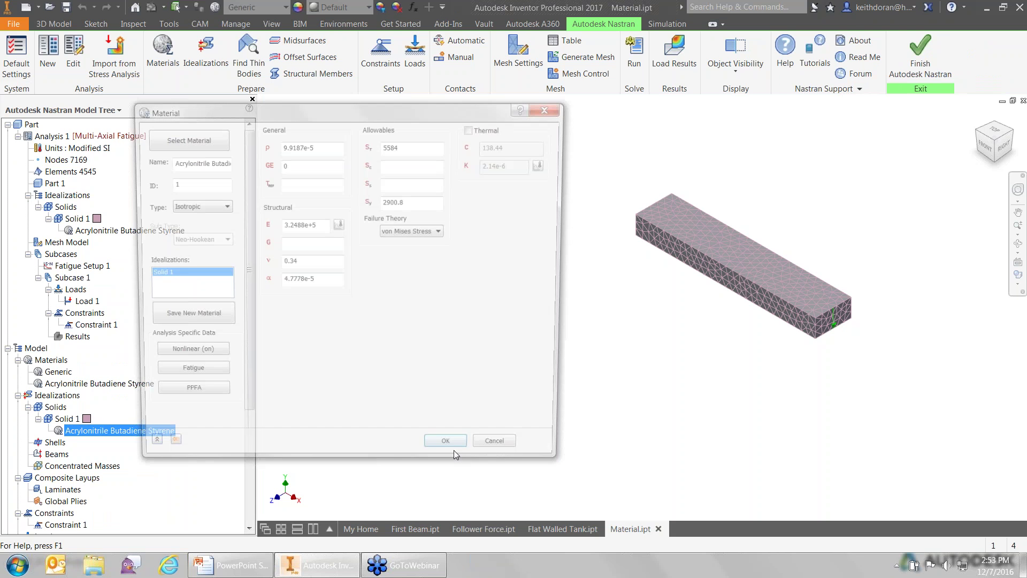
click(185, 375)
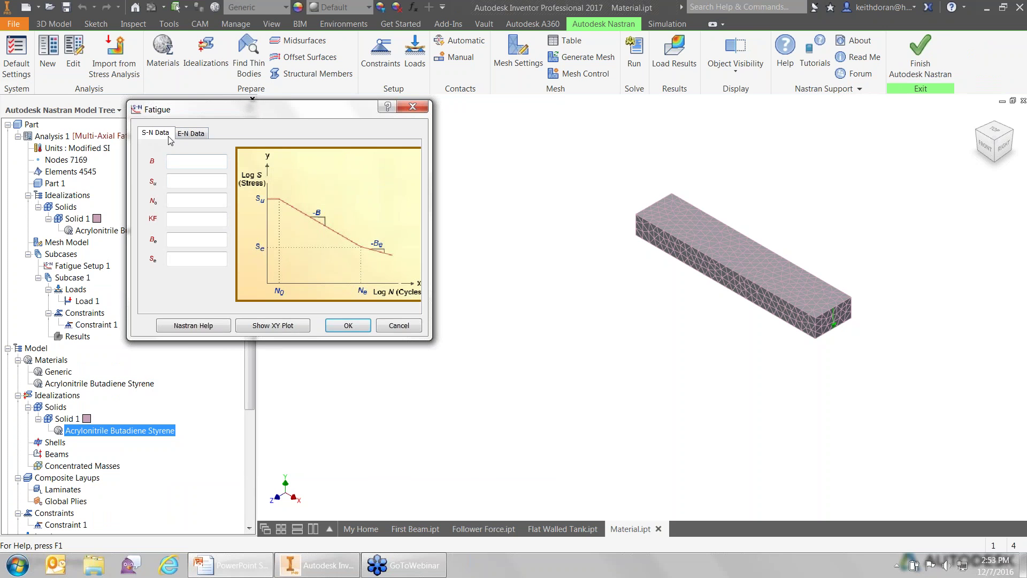
click(182, 138)
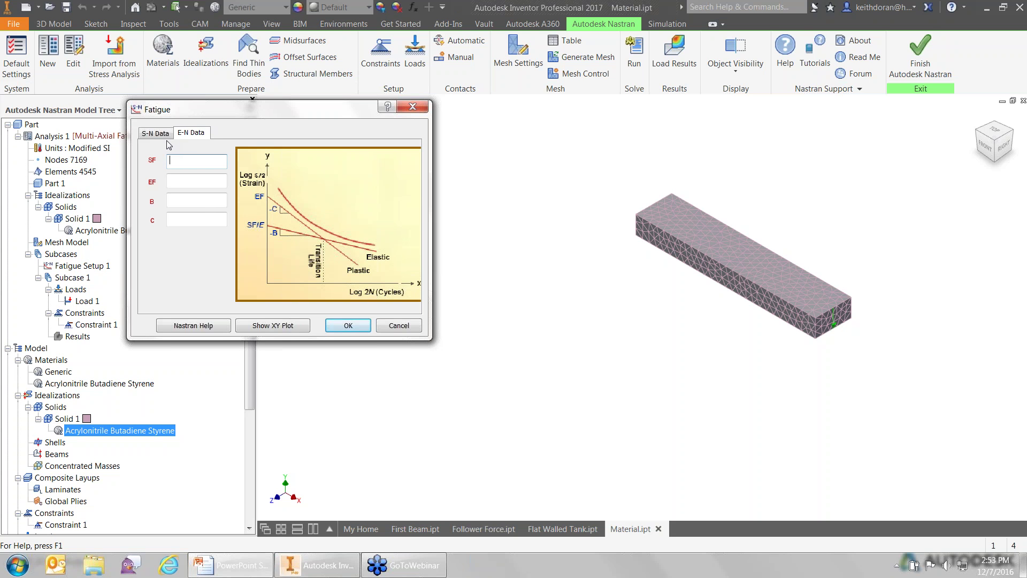
click(165, 135)
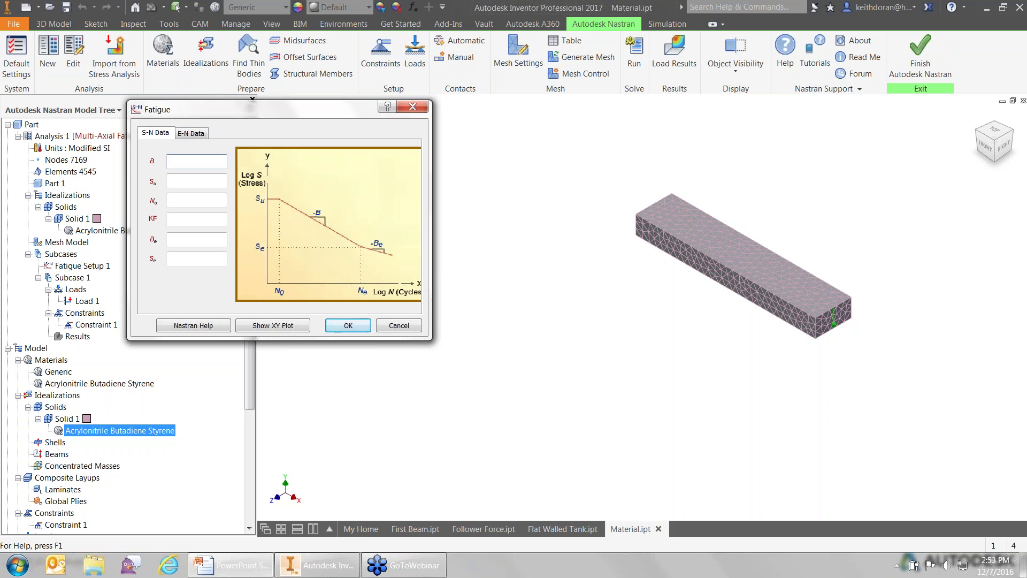
click(345, 326)
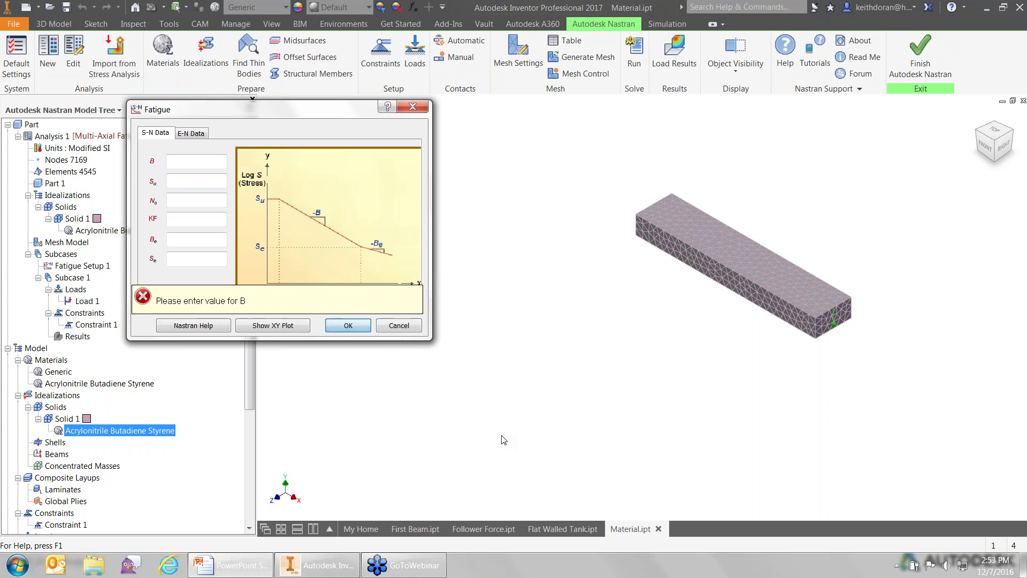
click(398, 326)
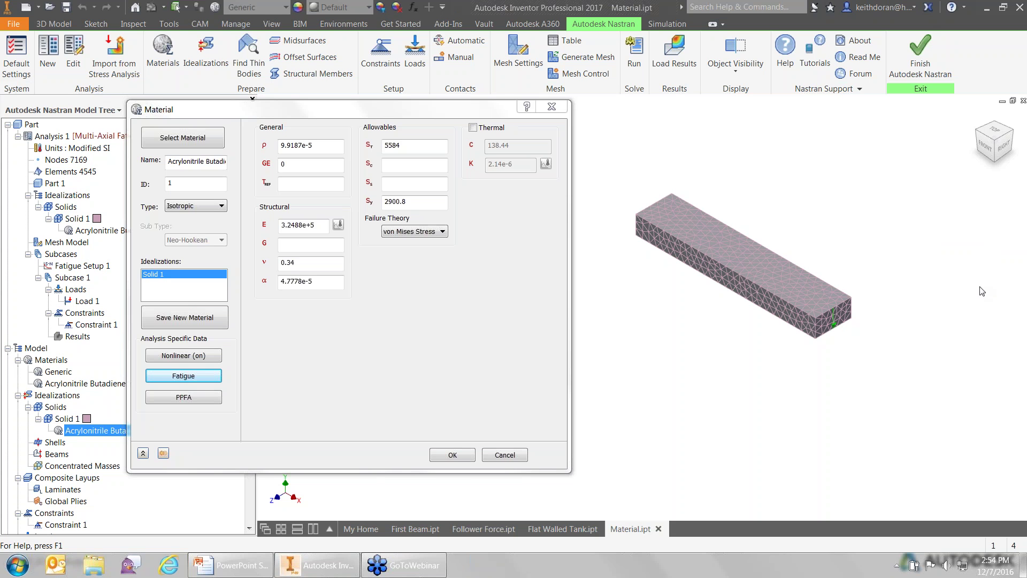
drag(289, 111, 428, 110)
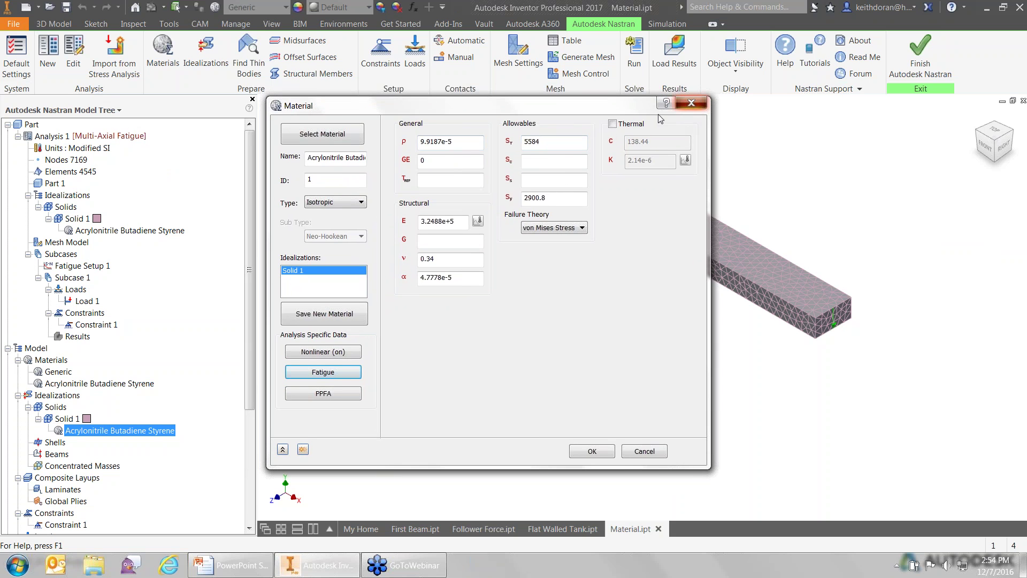
Review the output controls and options of Analysis 1 without changes, and open Fatigue Setup 1 for editing
right_click(47, 136)
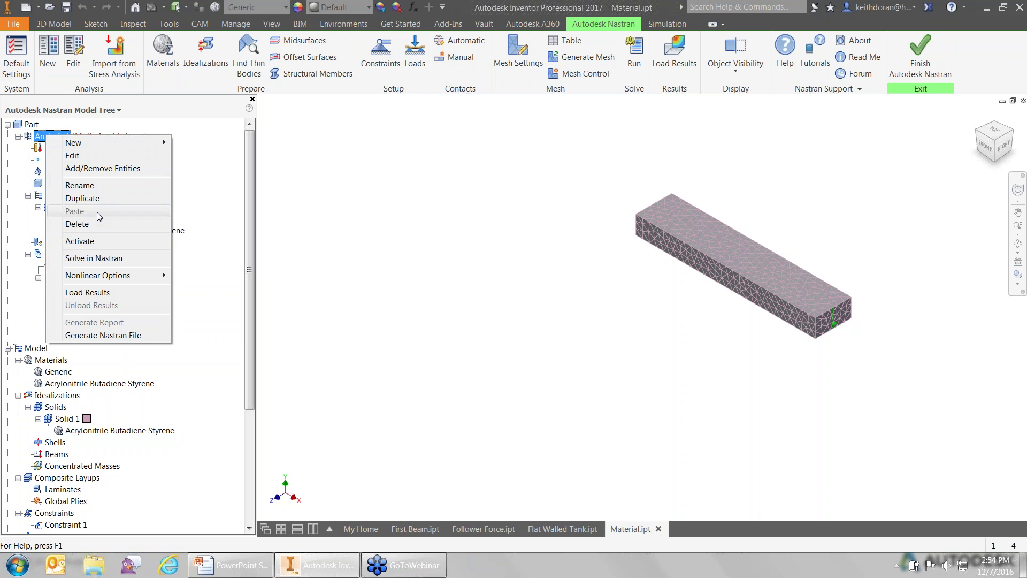
mouse_move(105, 277)
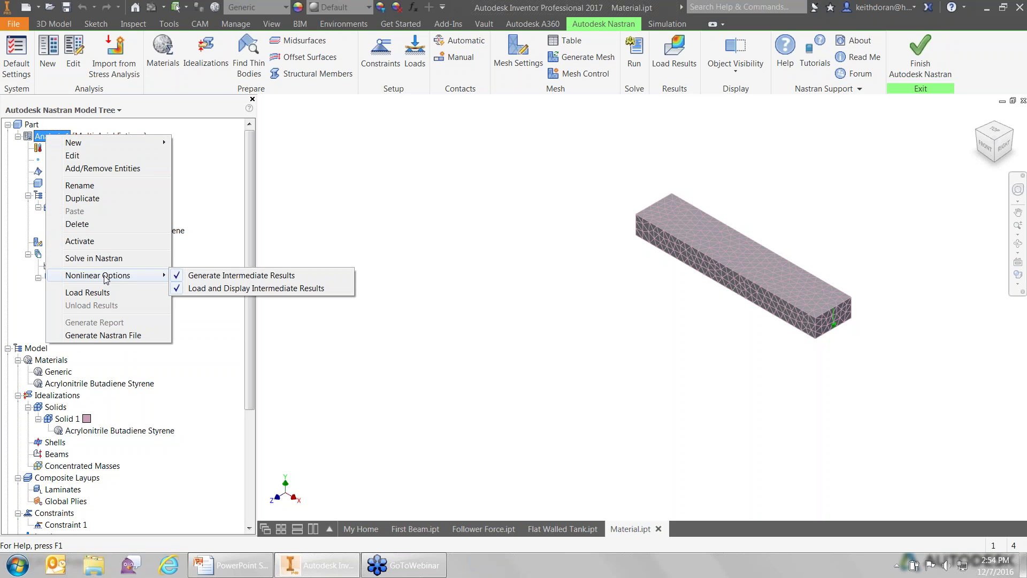
click(75, 156)
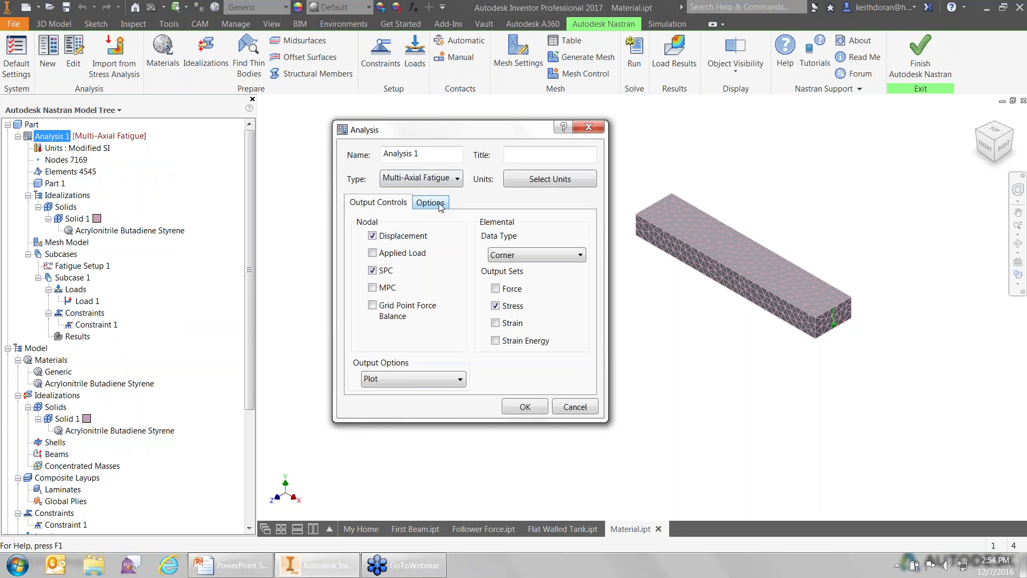
click(440, 204)
click(379, 202)
click(575, 406)
right_click(81, 266)
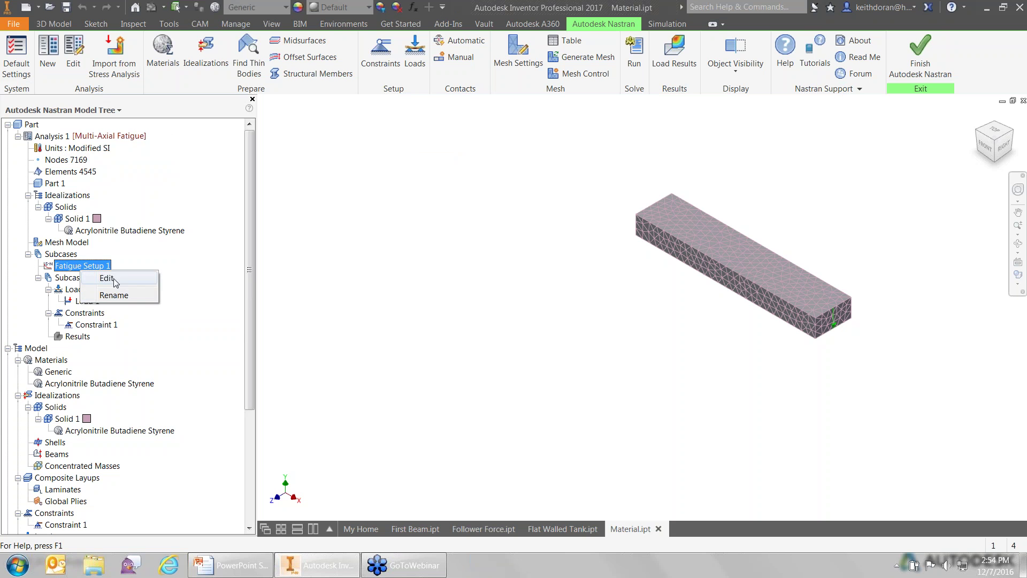
click(117, 279)
Set the type of Analysis 1 back to Nonlinear Static
right_click(61, 137)
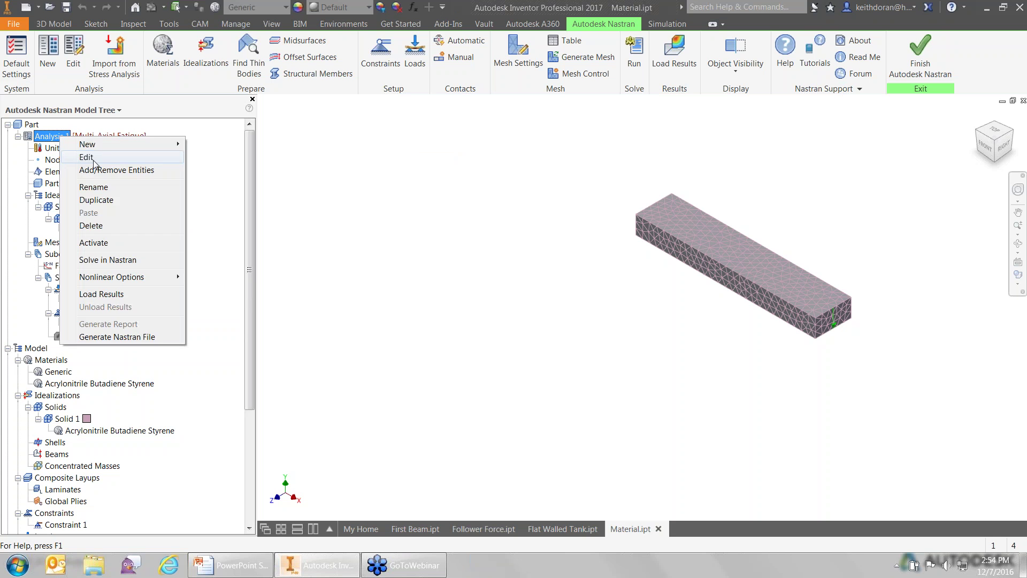
click(85, 158)
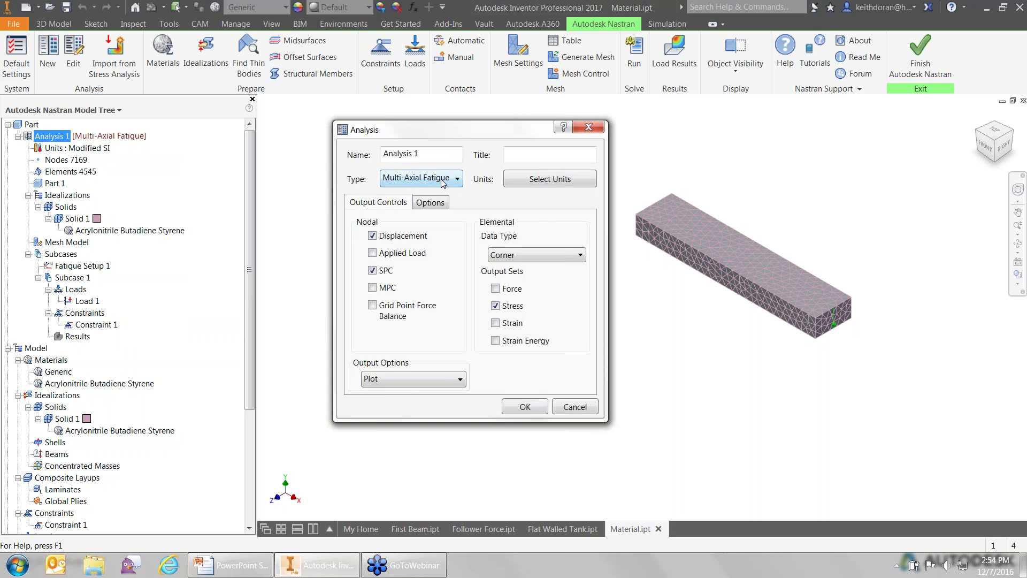
click(444, 180)
click(426, 248)
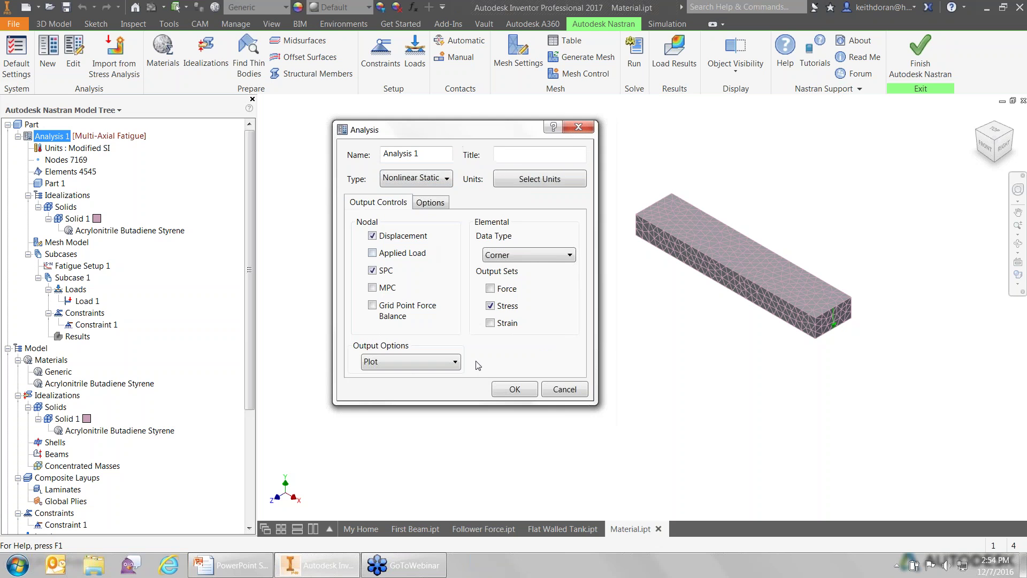
click(514, 389)
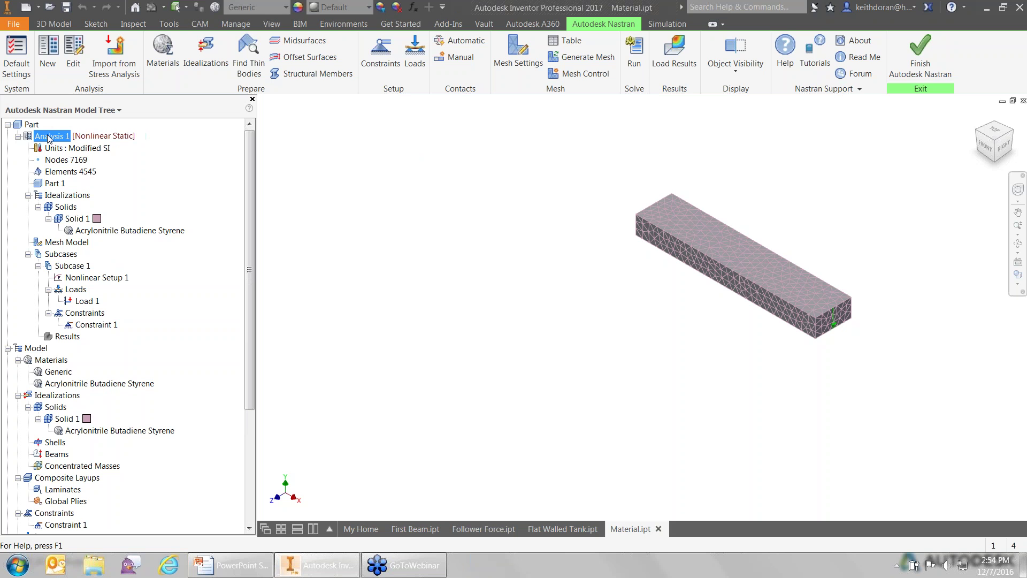
Open the detailed nonlinear static parameters of Nonlinear Setup 1 in Subcase 1 to examine the convergence and termination settings
right_click(105, 274)
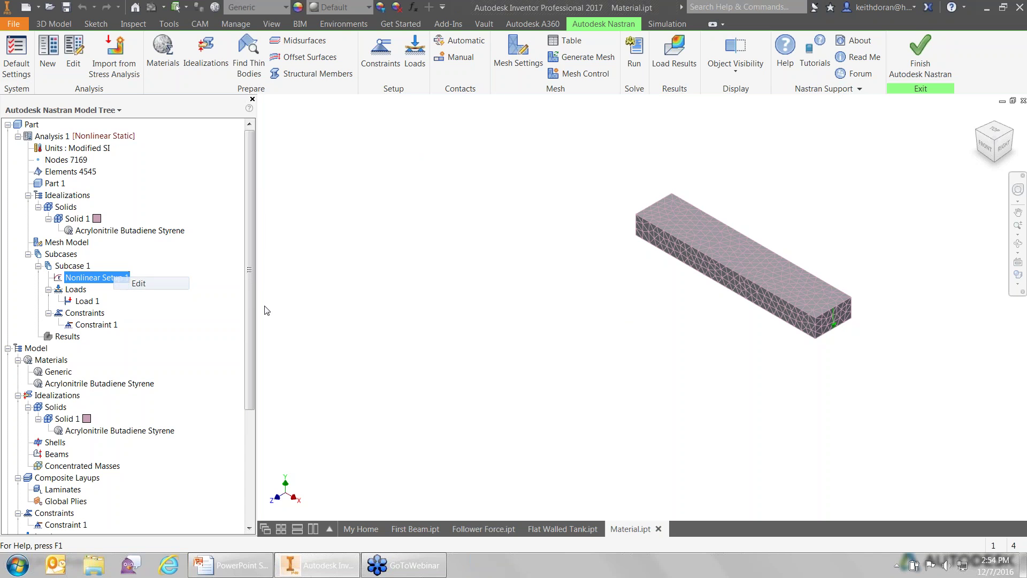
click(144, 283)
click(424, 240)
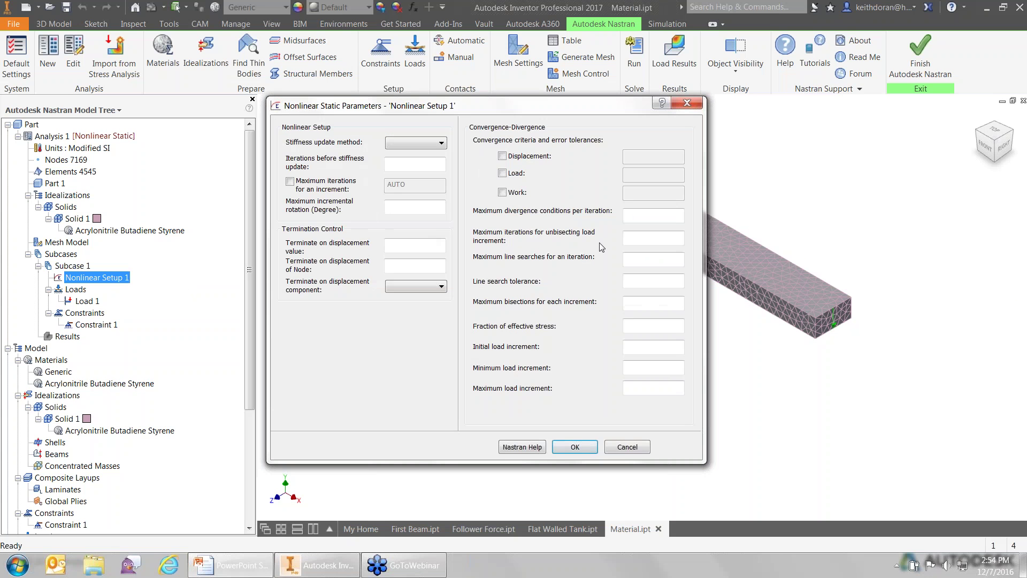